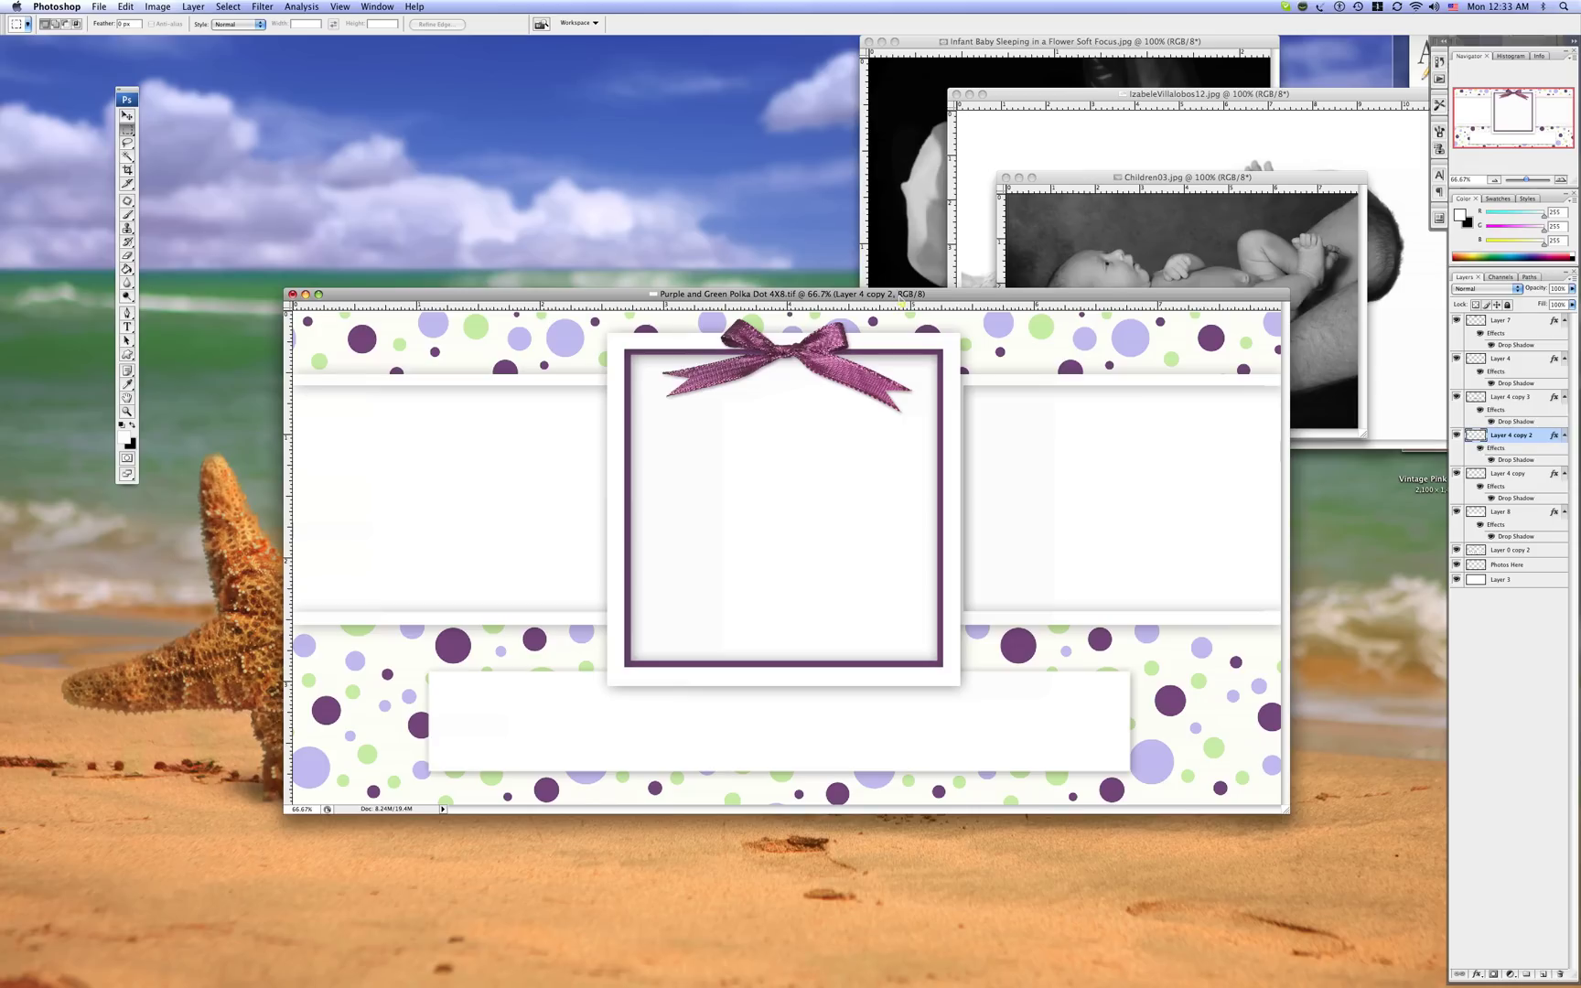
Select the Photos Here layer and bring the sleeping-baby flower photo window to the front
drag(950, 300, 933, 340)
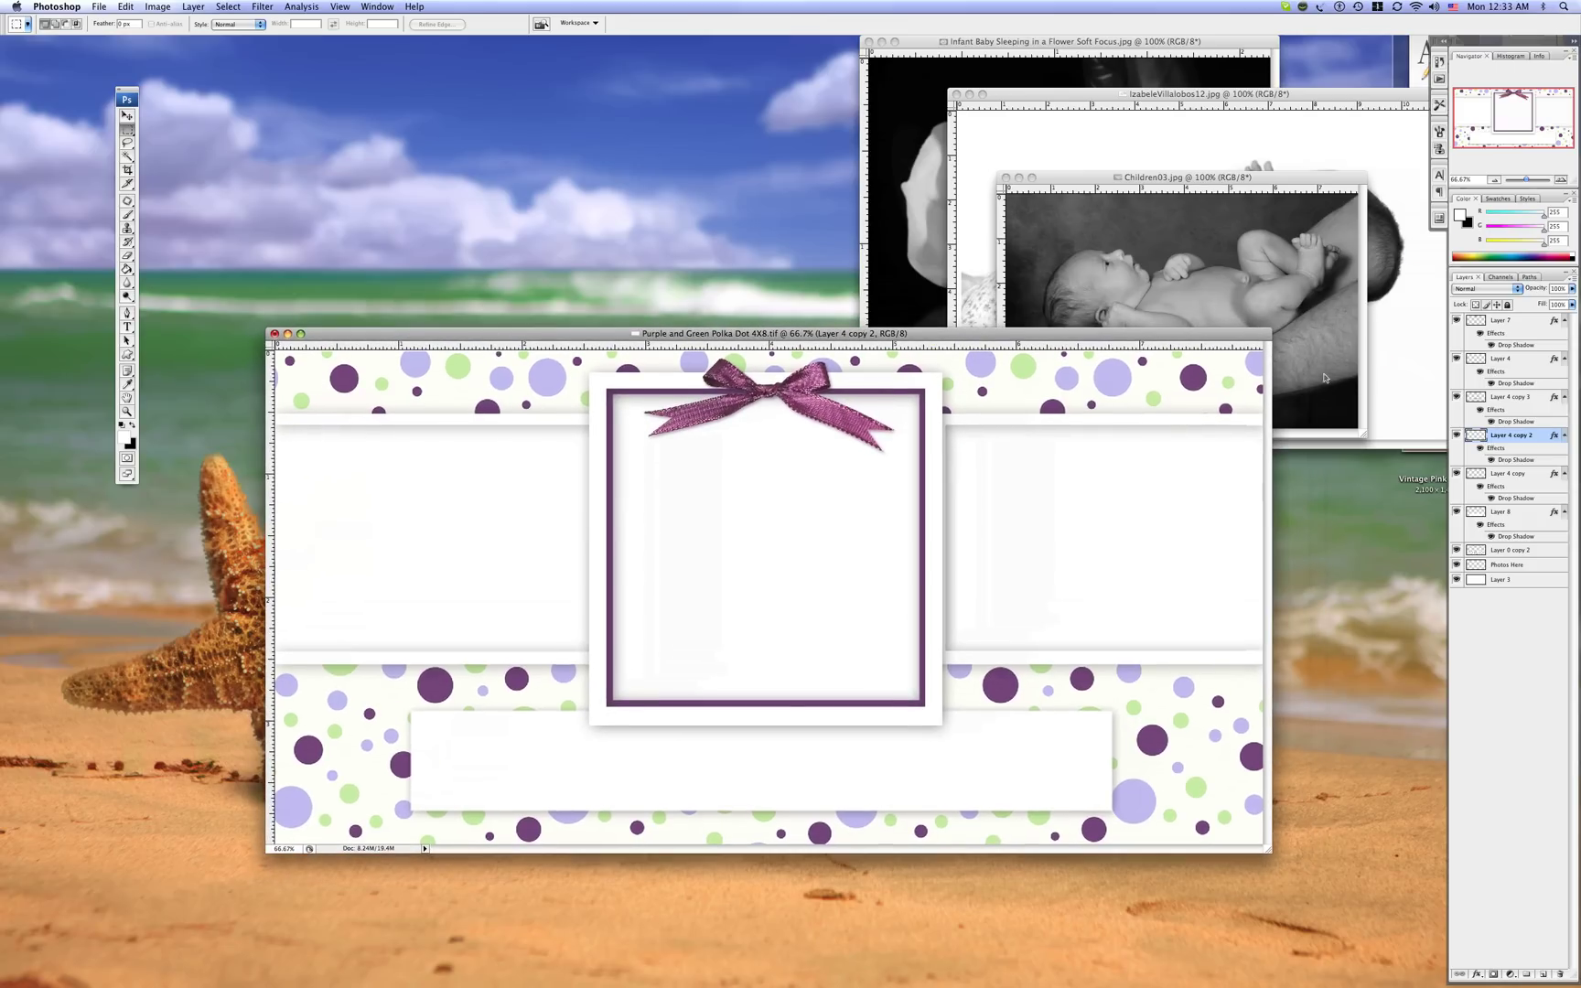
click(1508, 565)
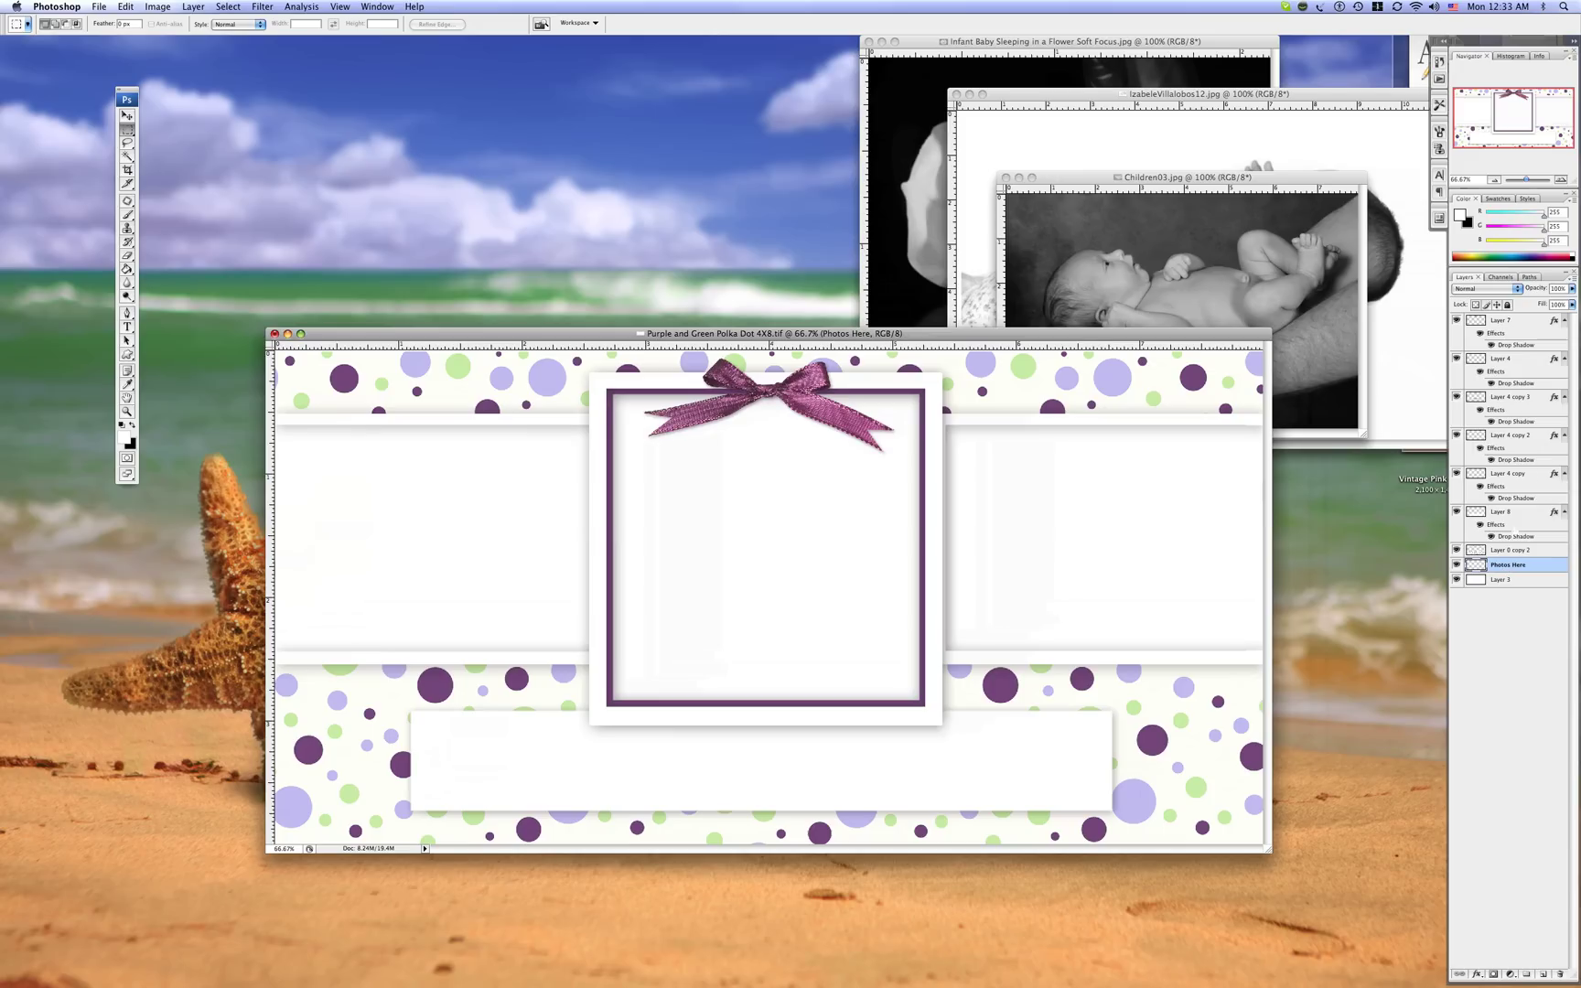
key(F9)
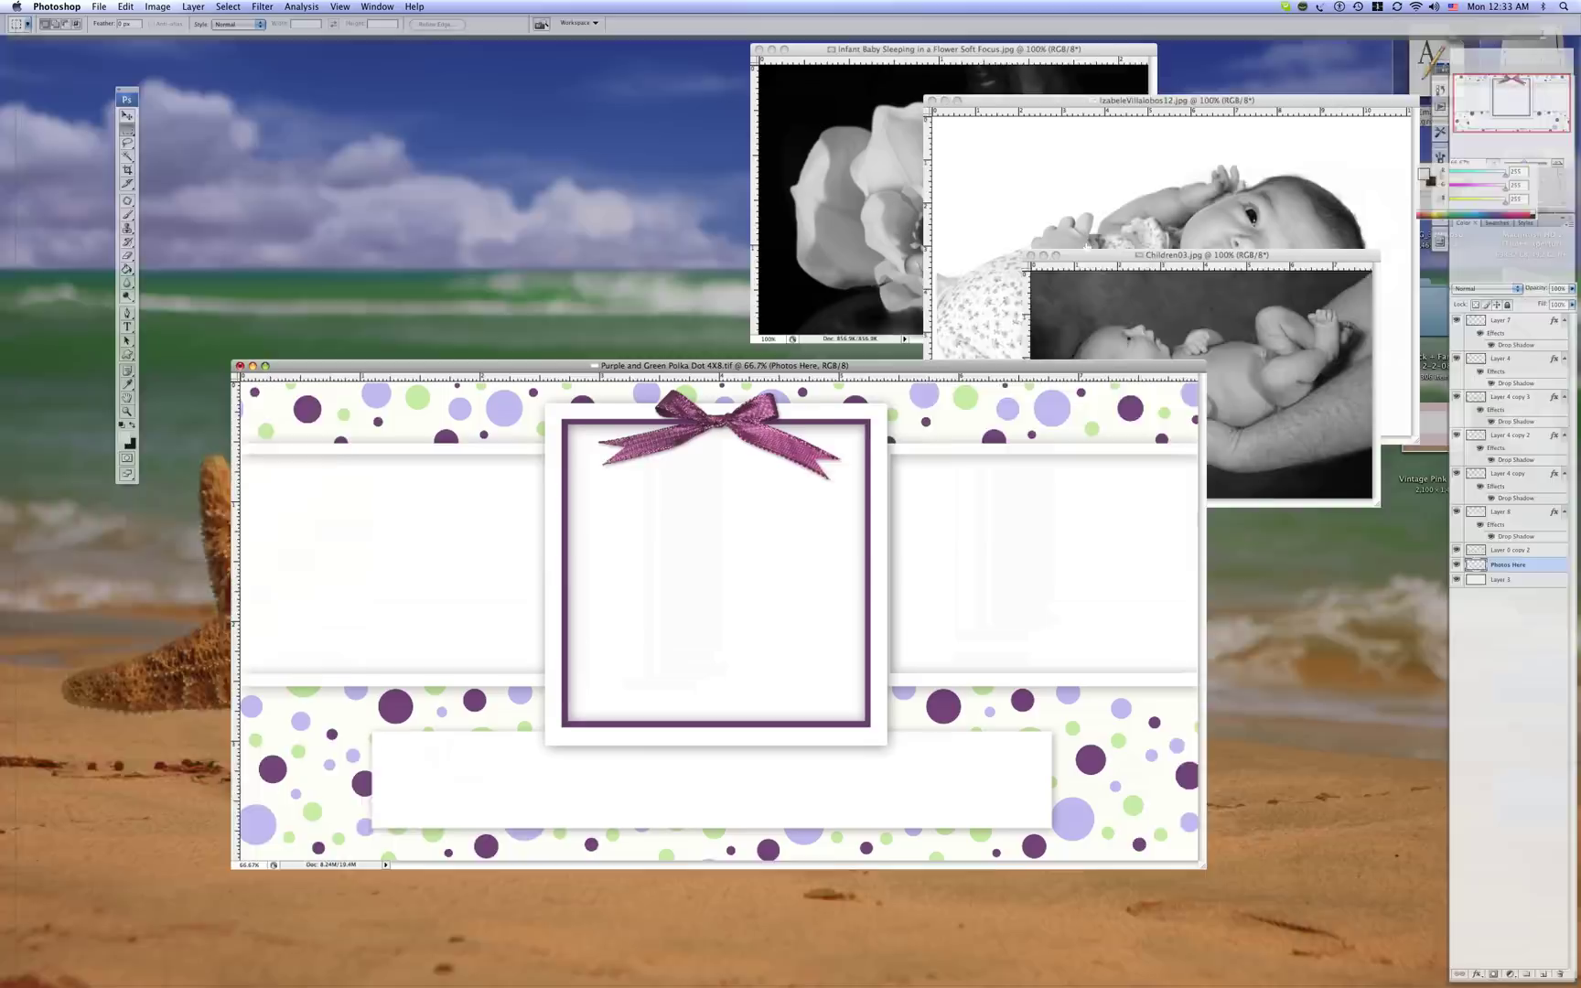
key(F9)
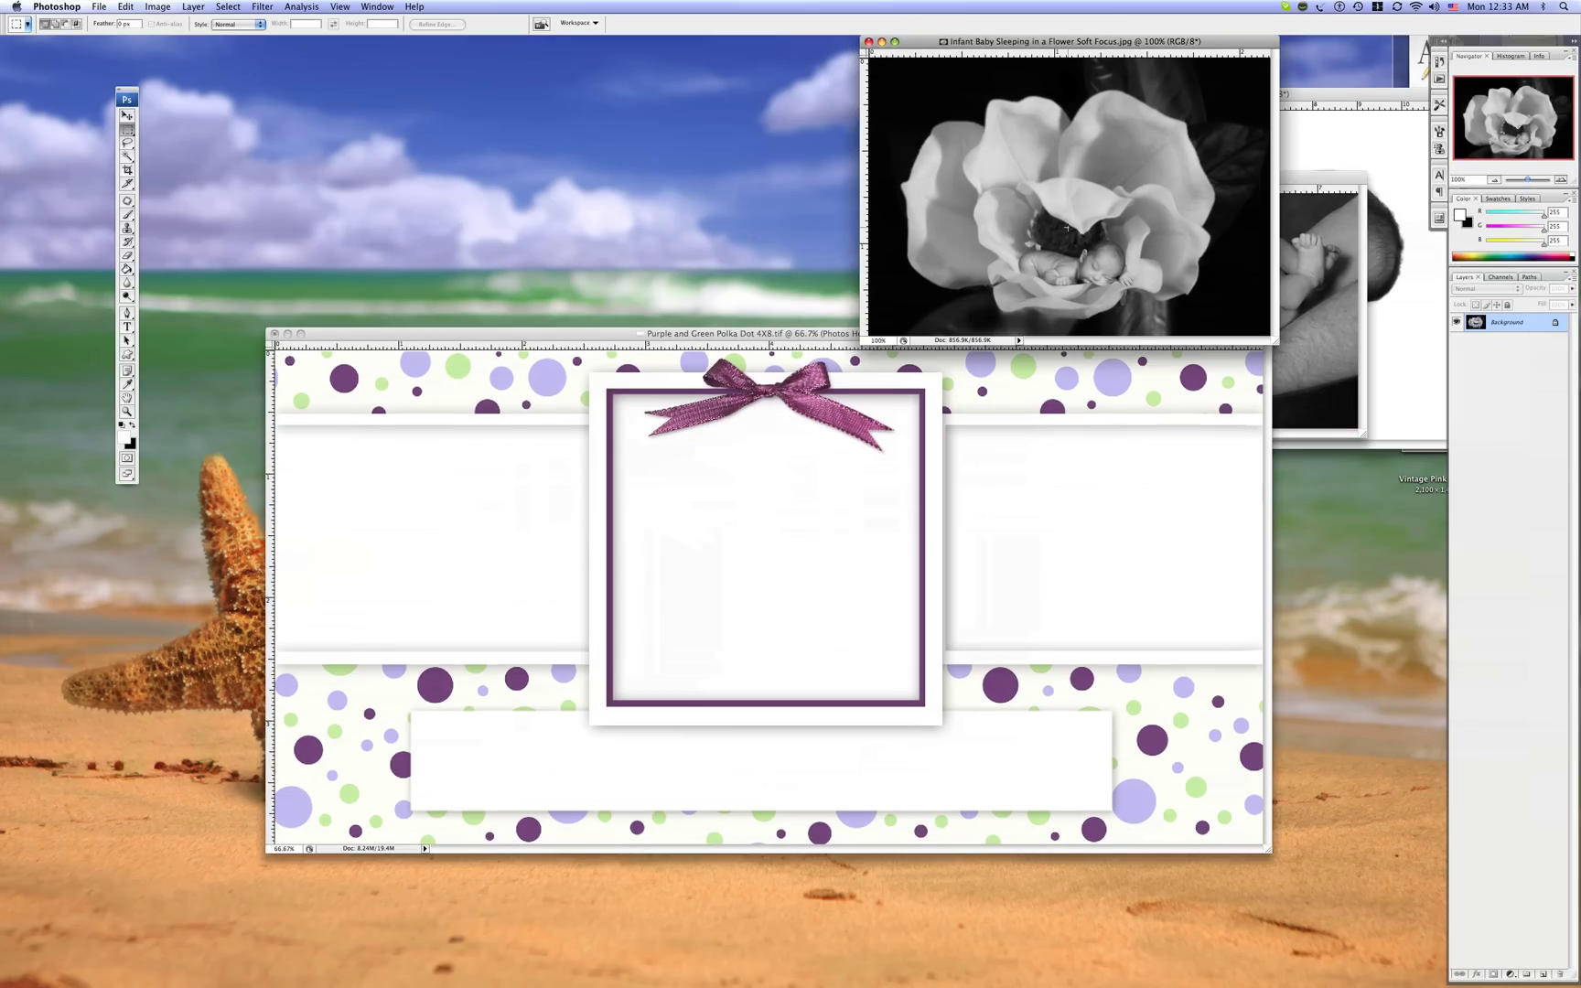
Copy the flower photo into the announcement and nudge it toward the frame's corner
click(128, 116)
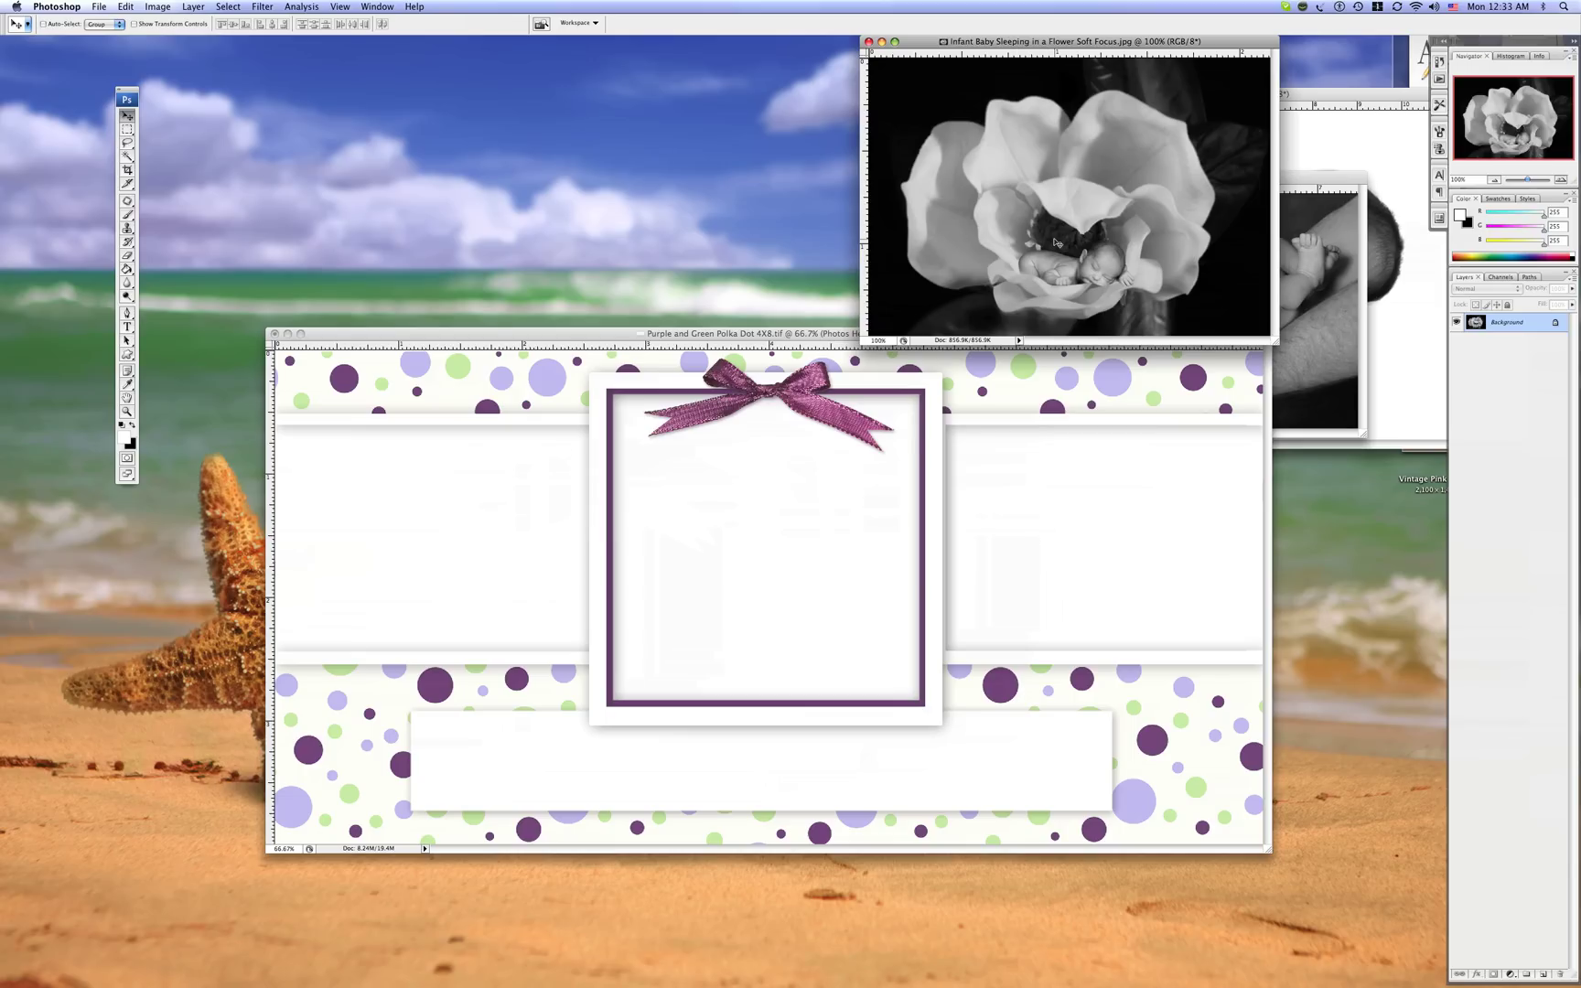
drag(1057, 242, 775, 513)
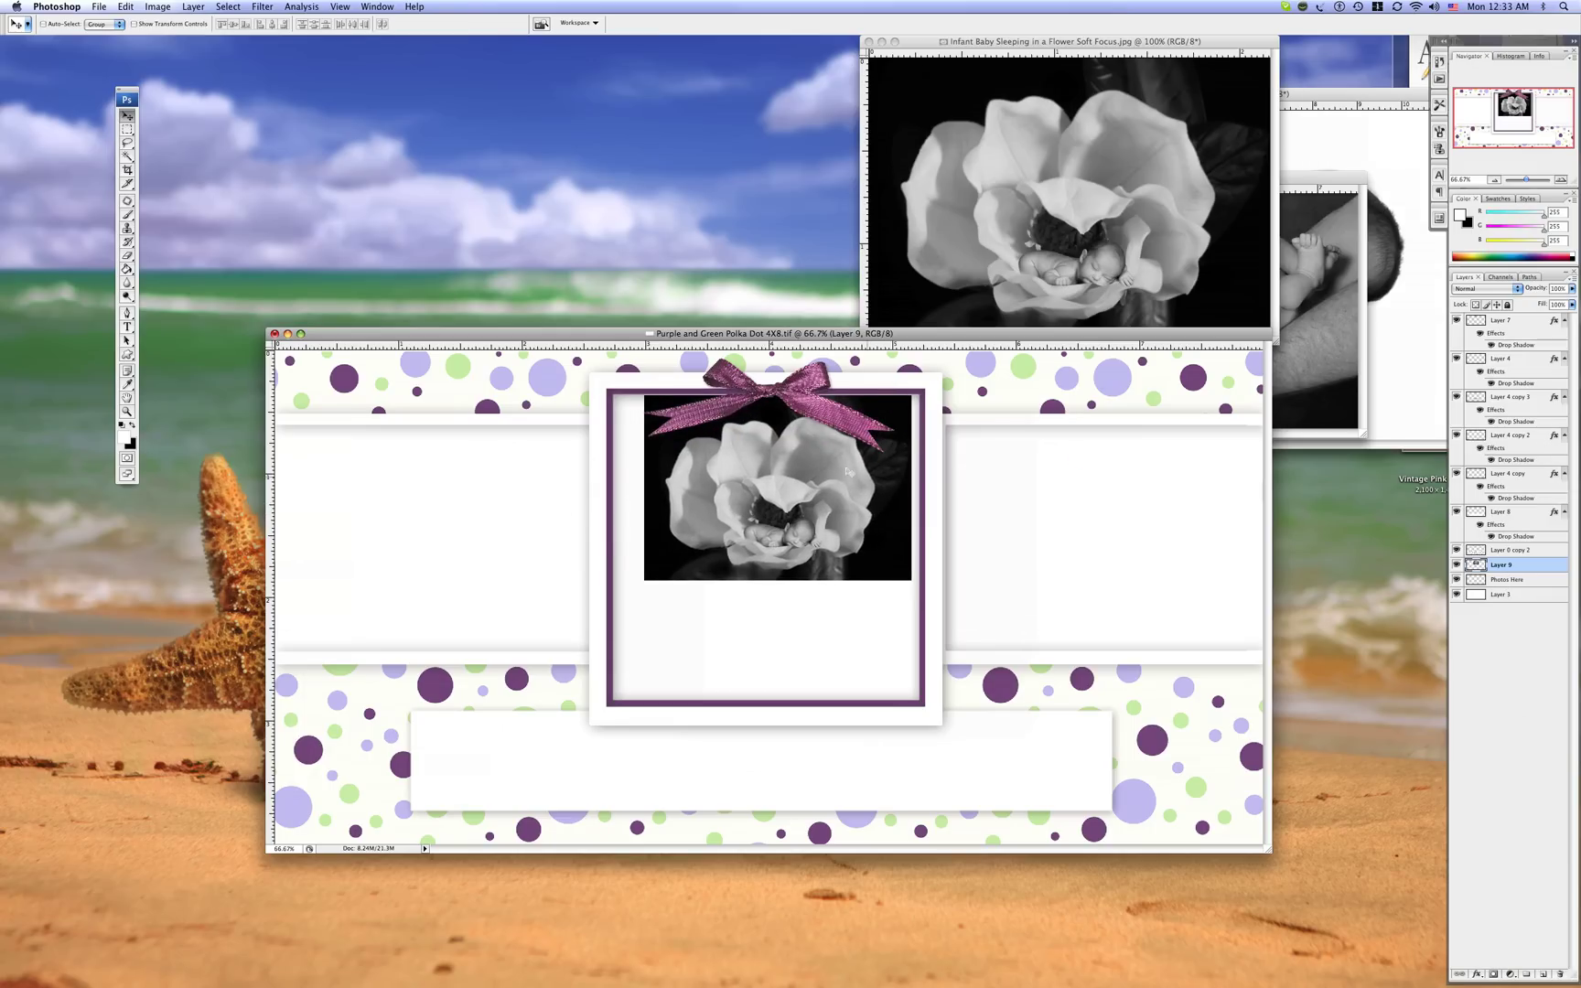
drag(846, 472, 823, 478)
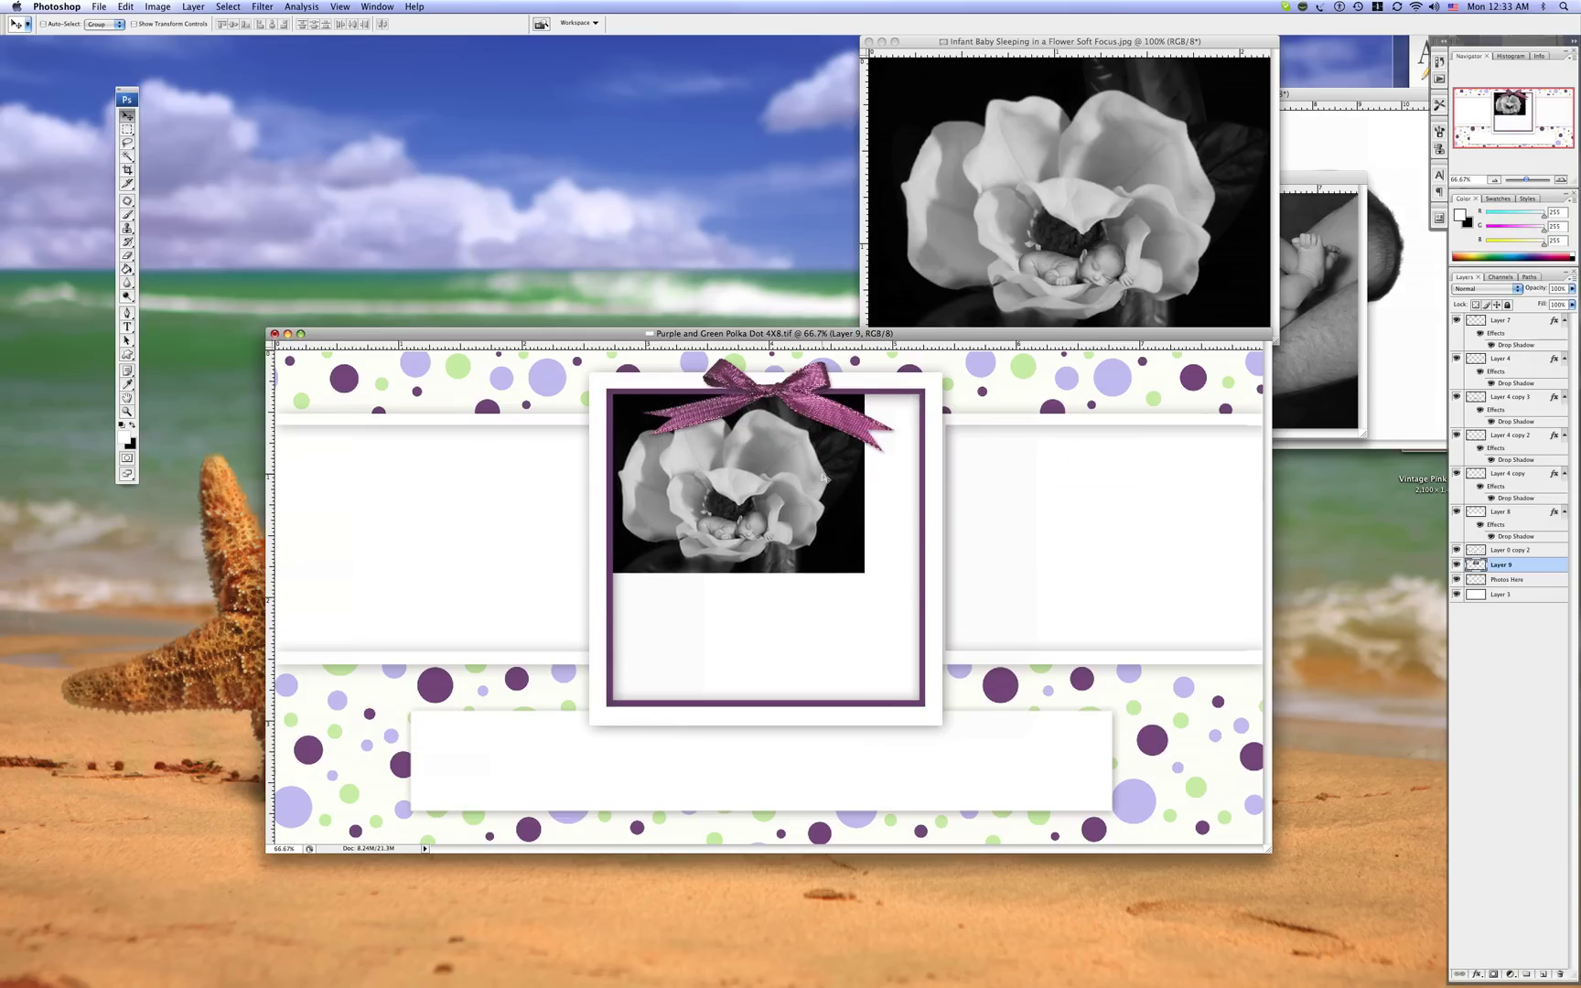
Enlarge the flower photo to fill the purple bow frame and centre it there
key(ctrl+t)
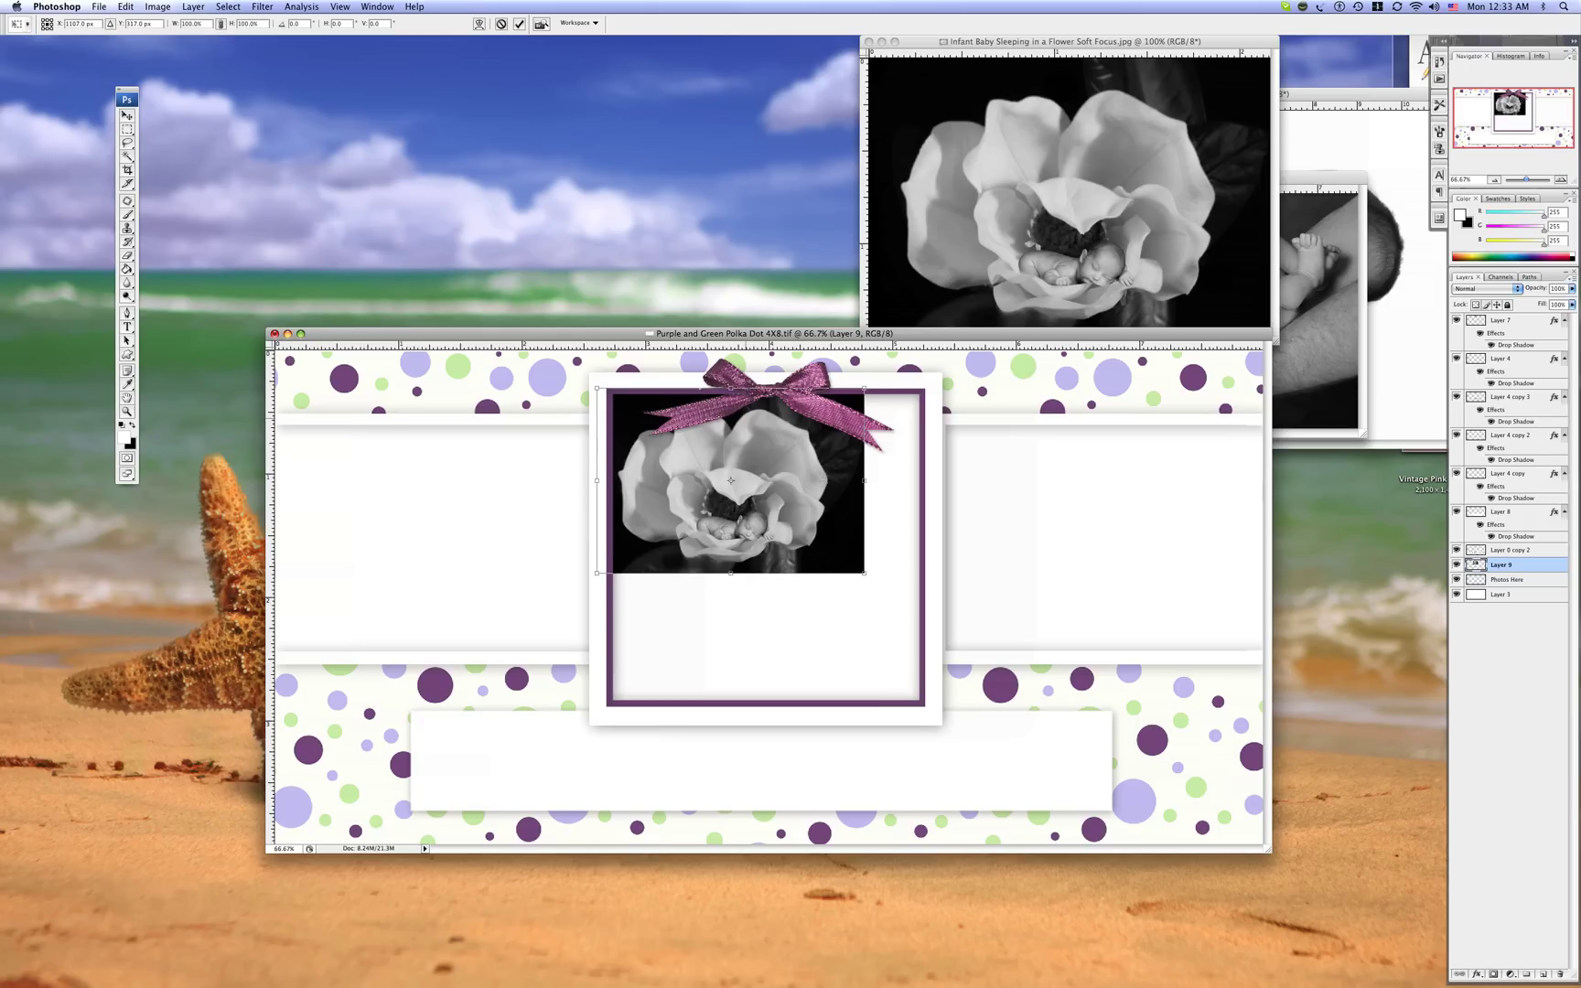
click(119, 6)
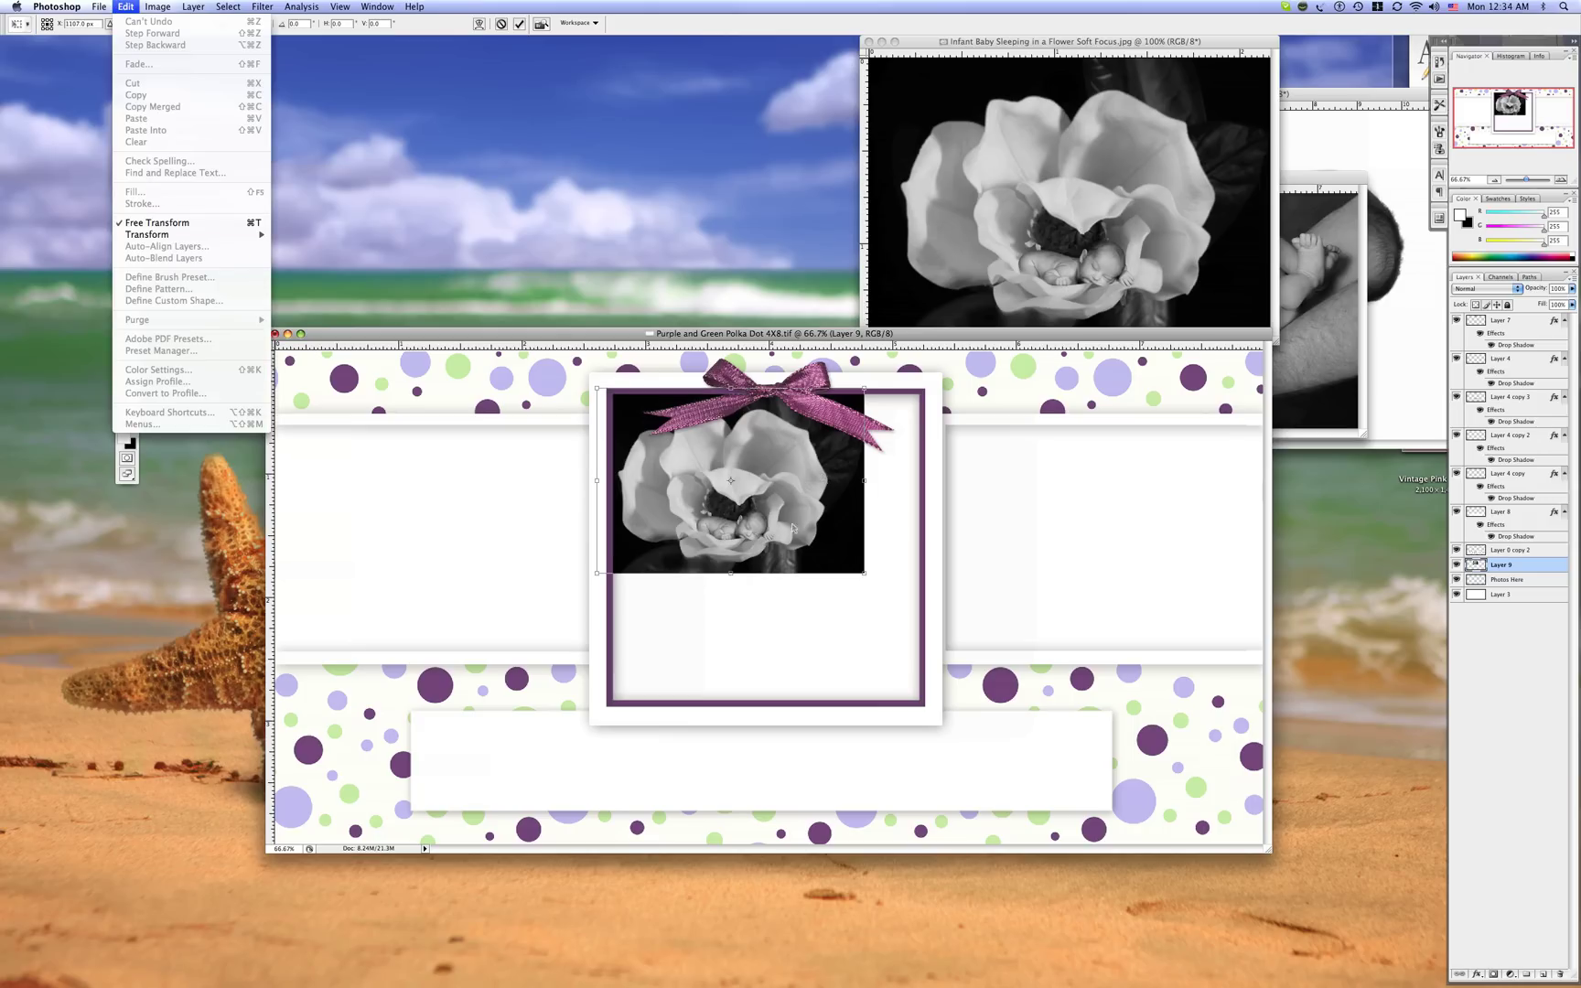
click(863, 554)
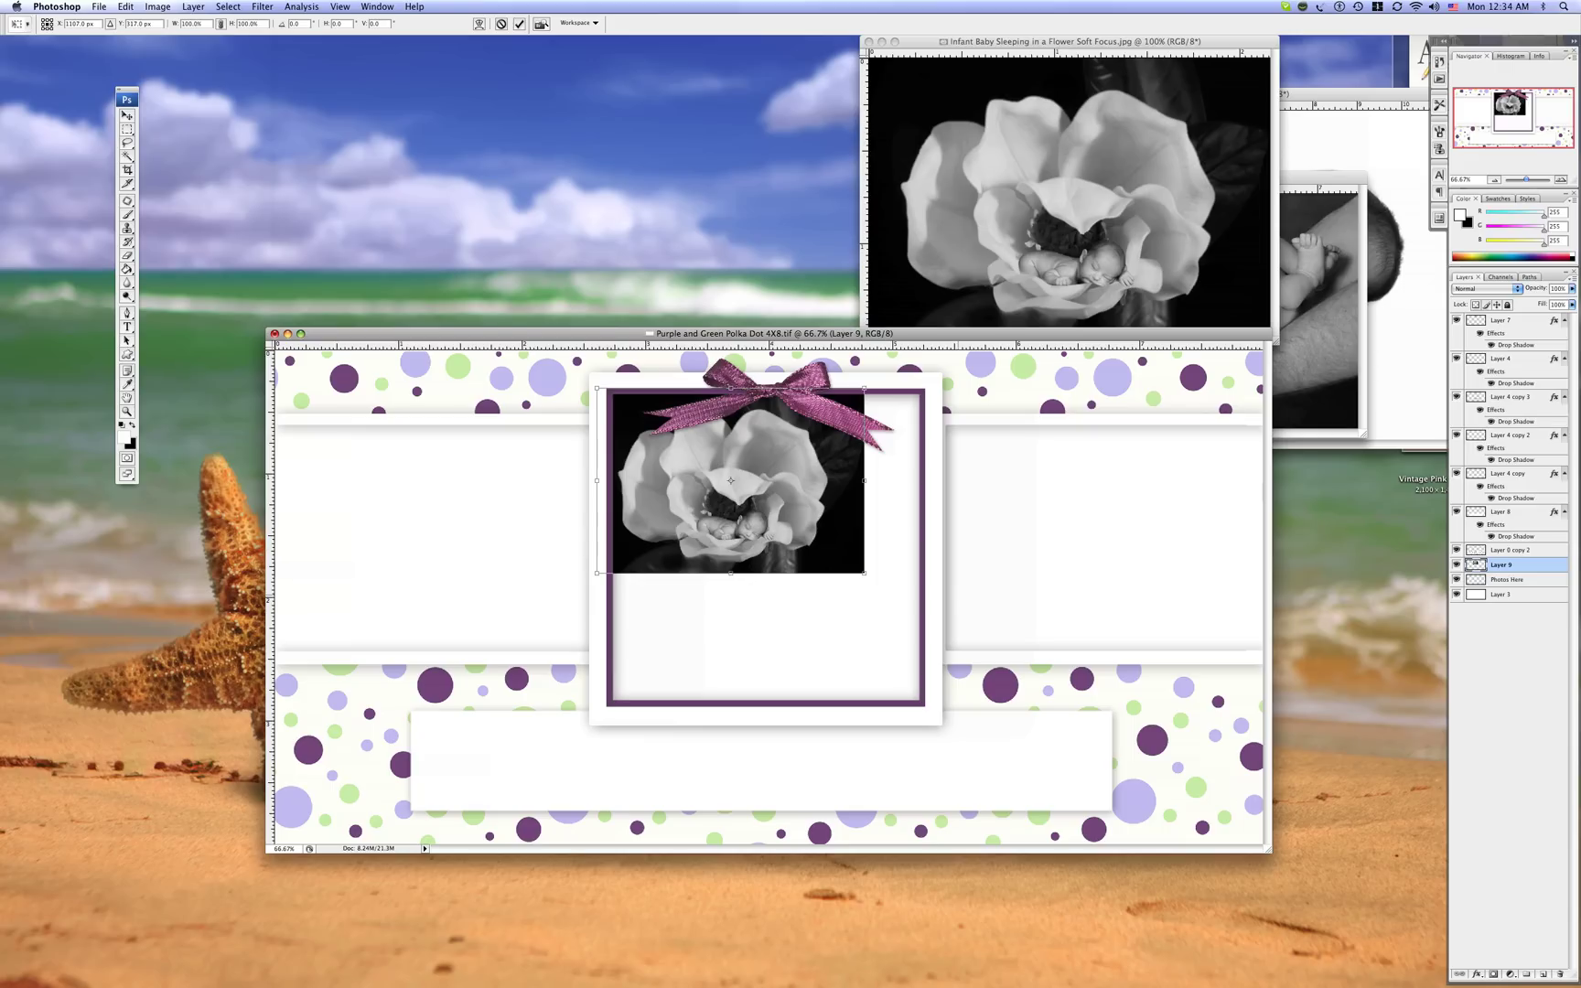
drag(863, 573, 1063, 711)
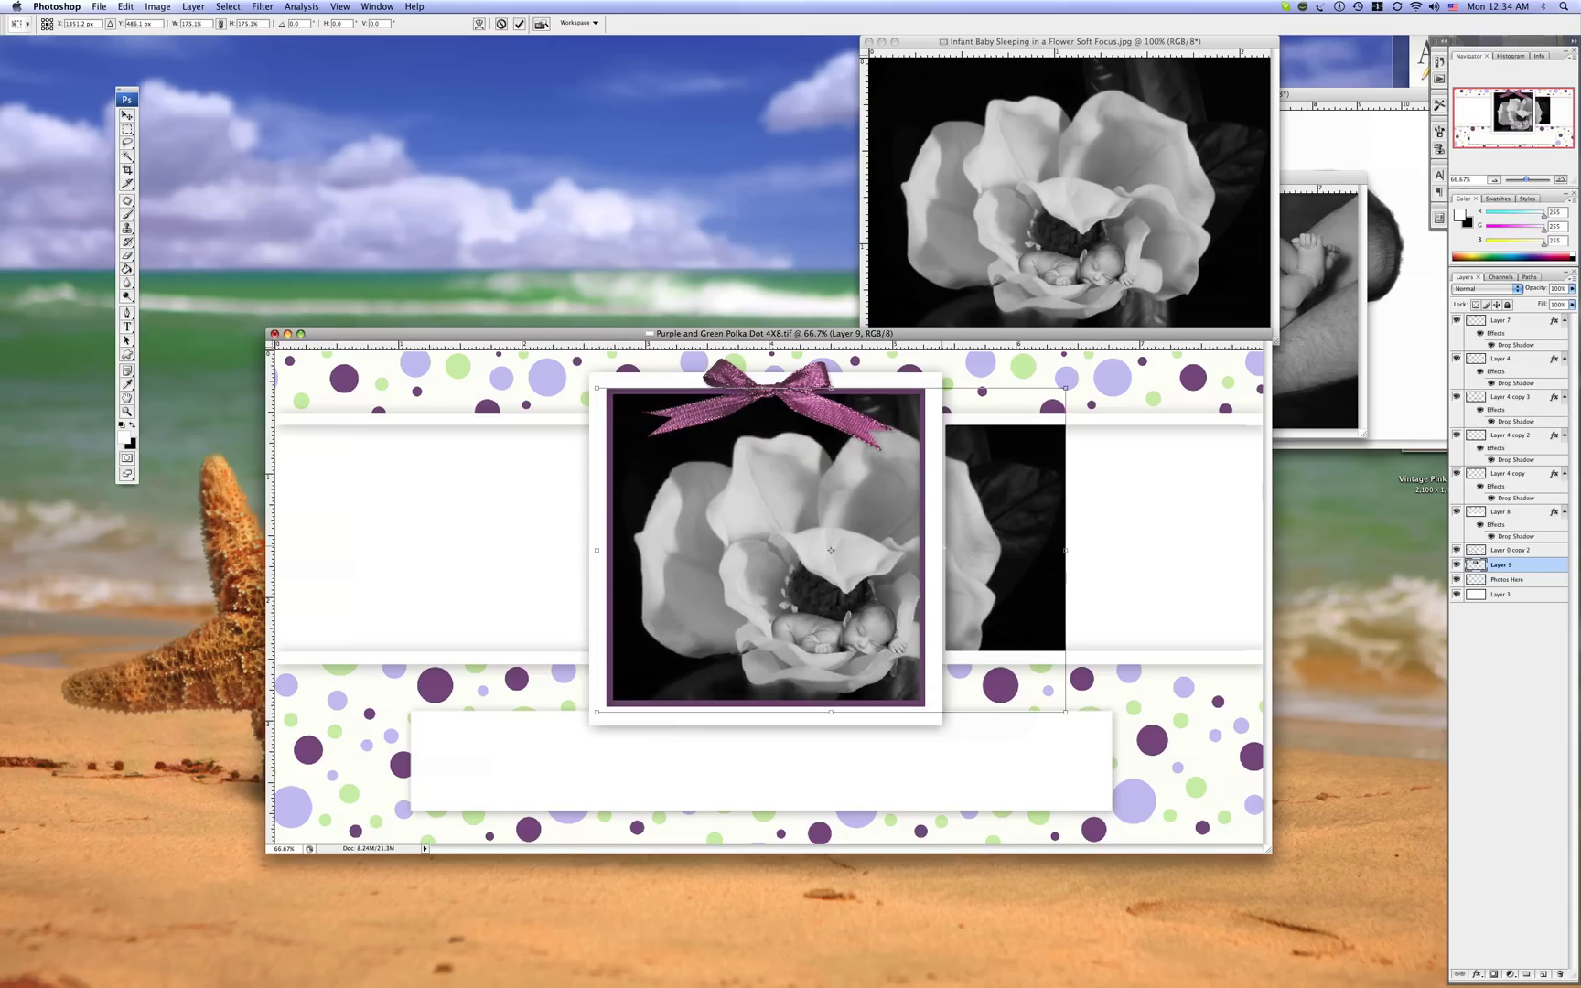
drag(938, 545, 885, 543)
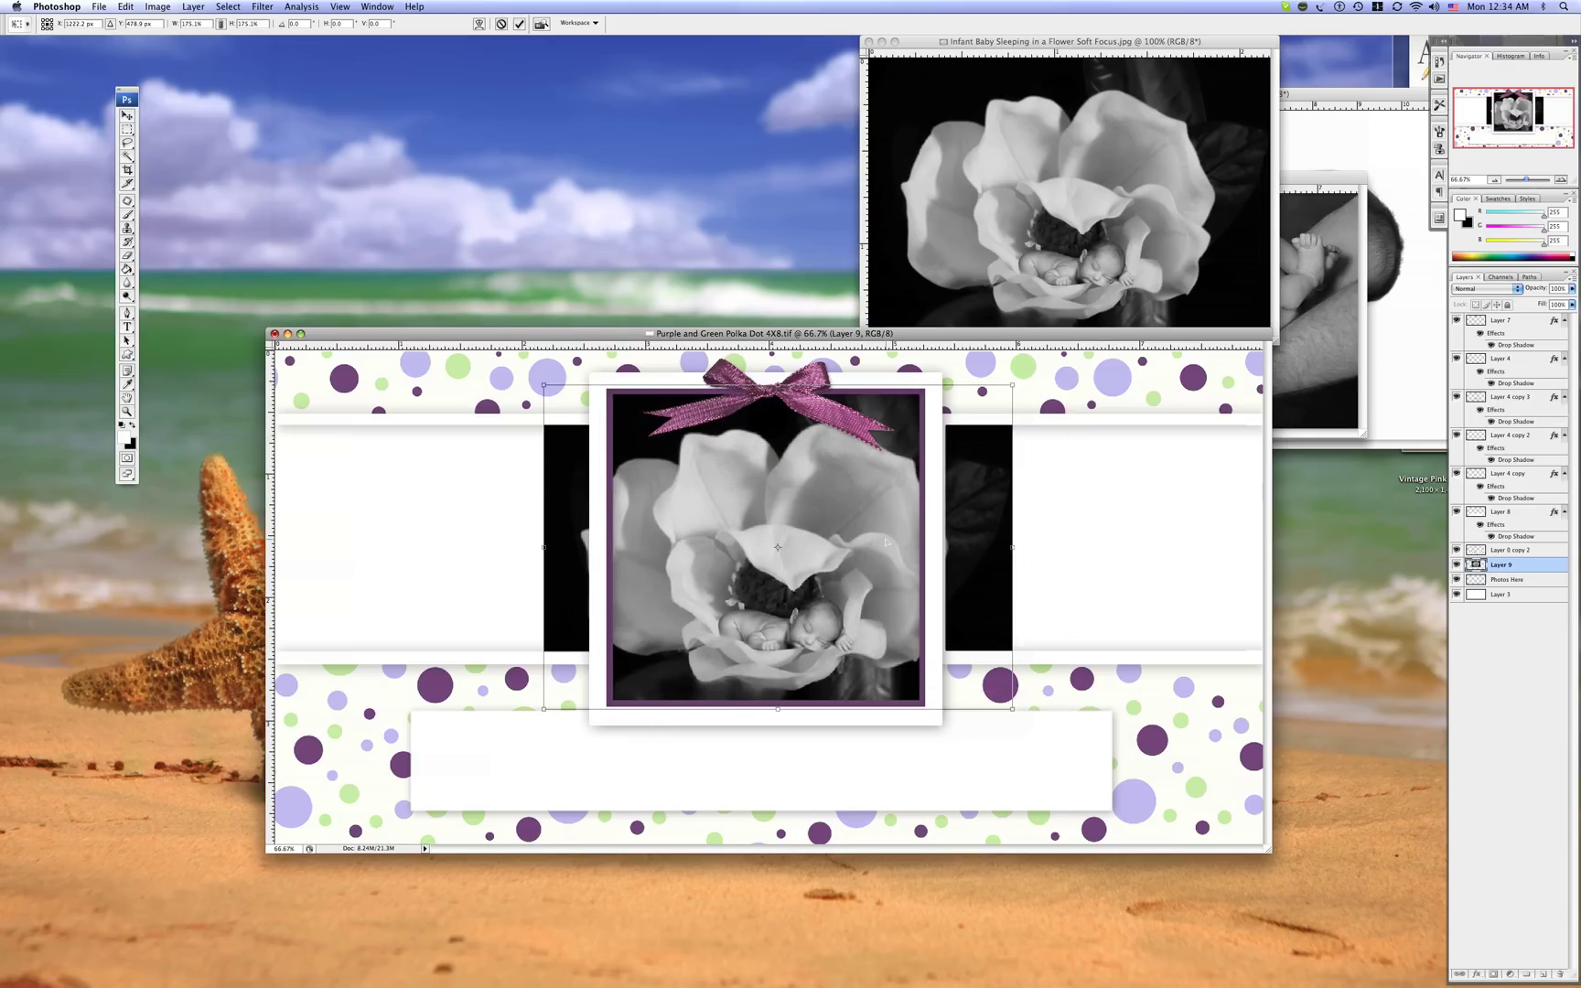
key(Return)
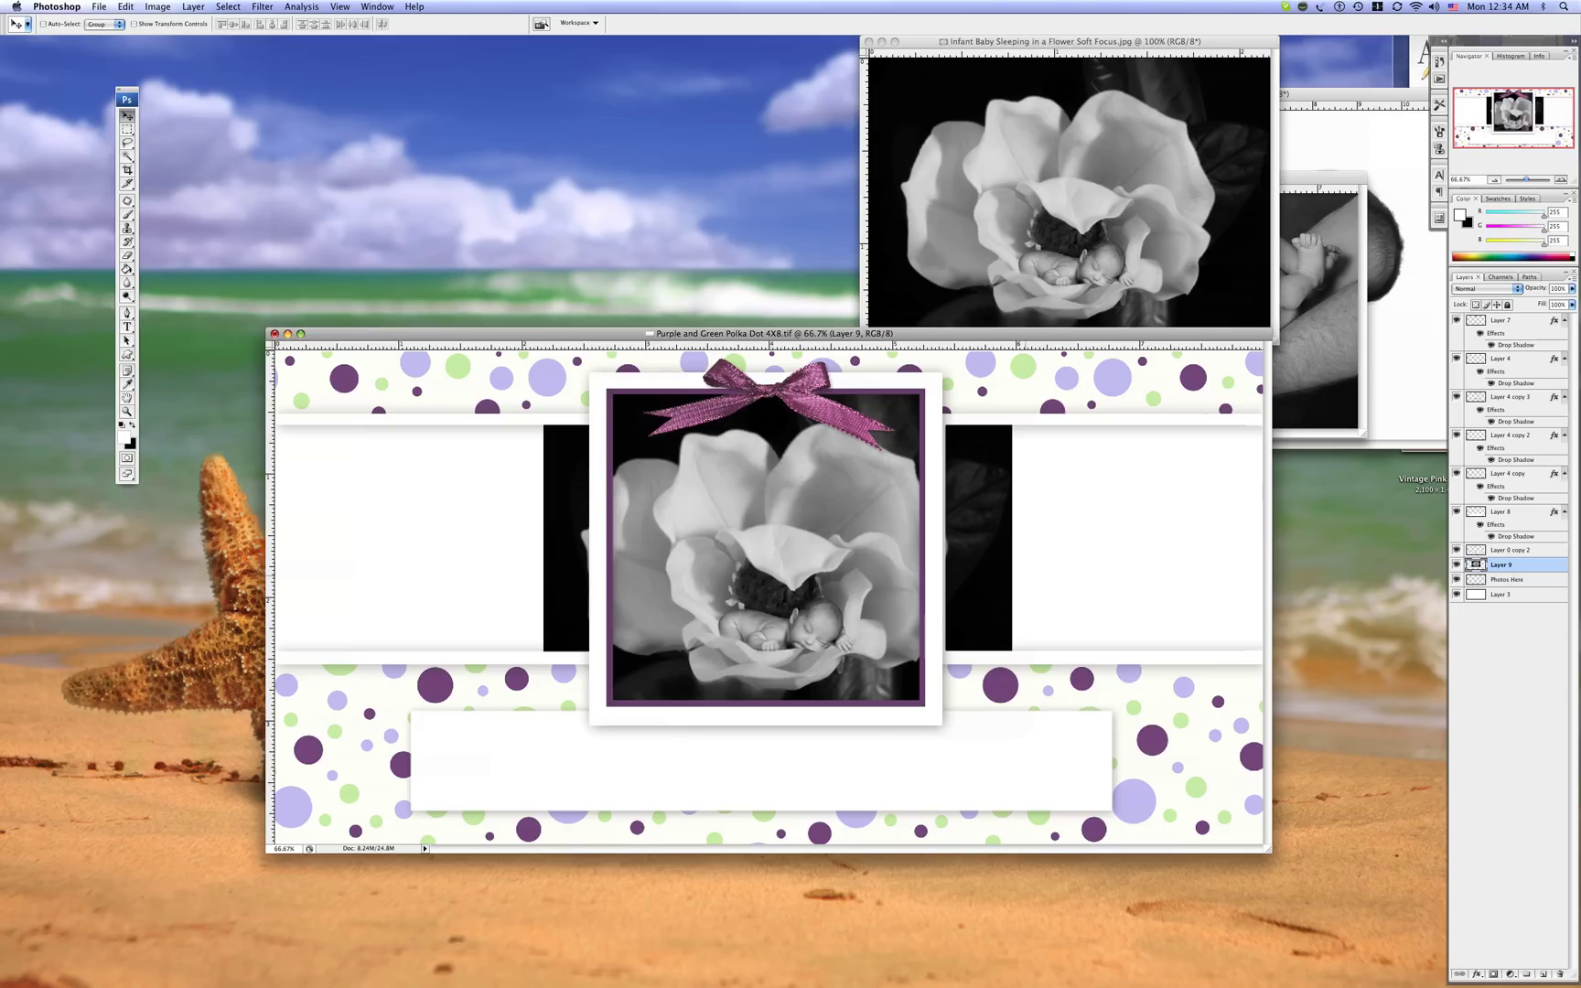
Select the purple frame, invert the selection, and delete the flower photo spilling outside it
drag(127, 129, 183, 130)
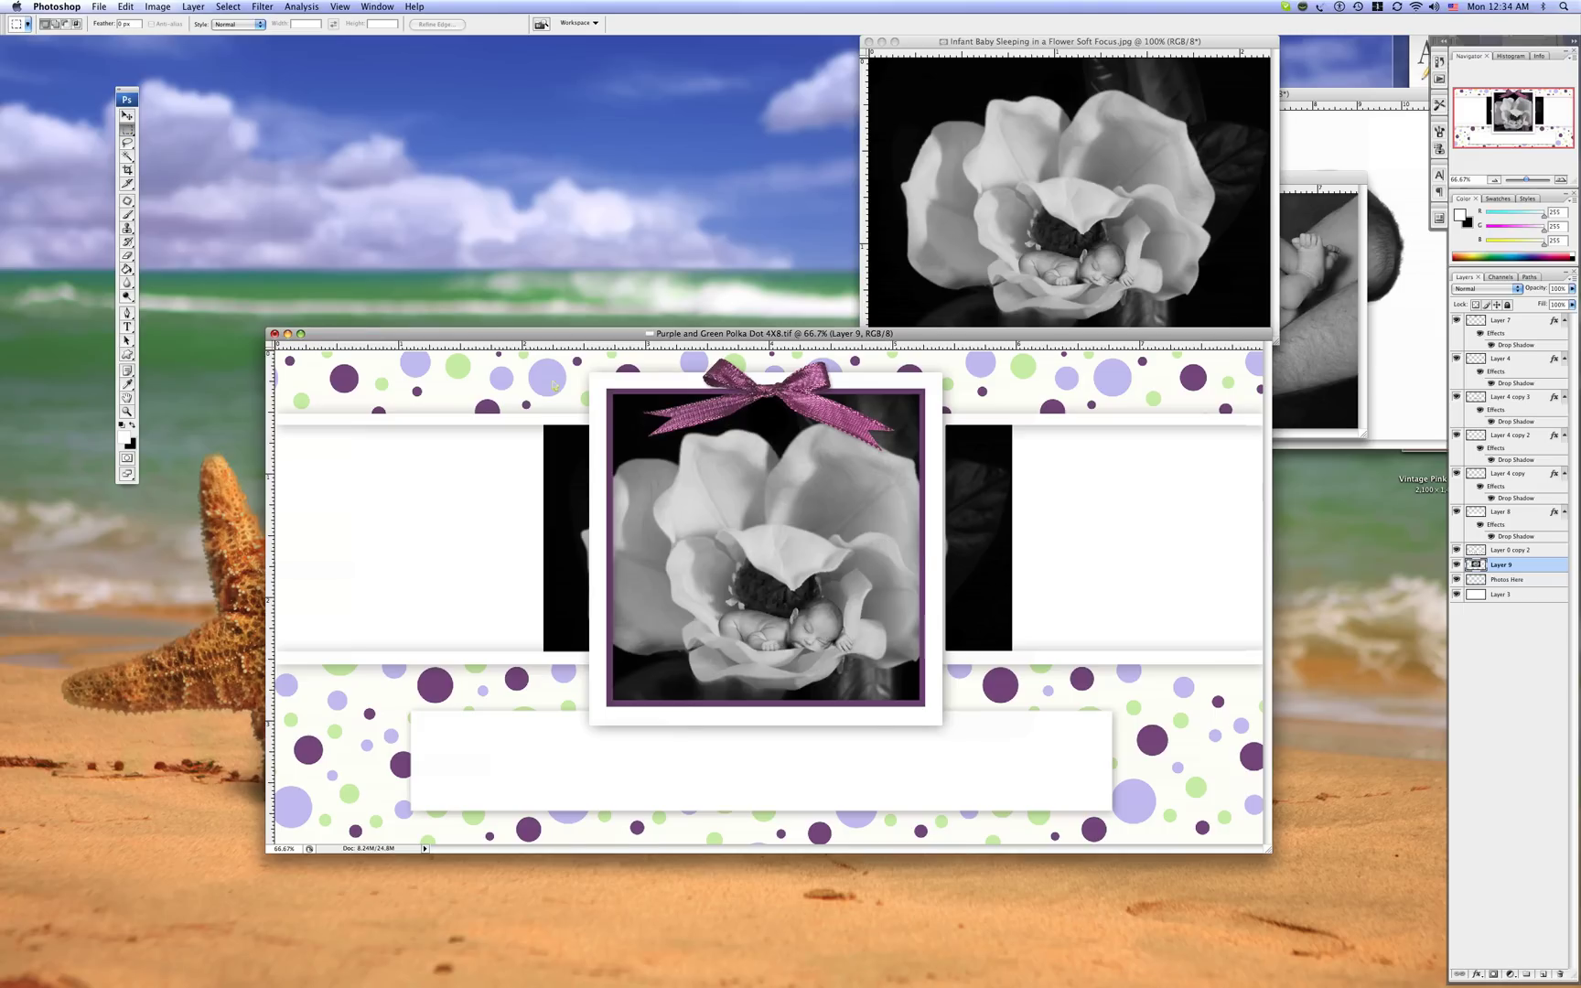
drag(597, 381, 938, 715)
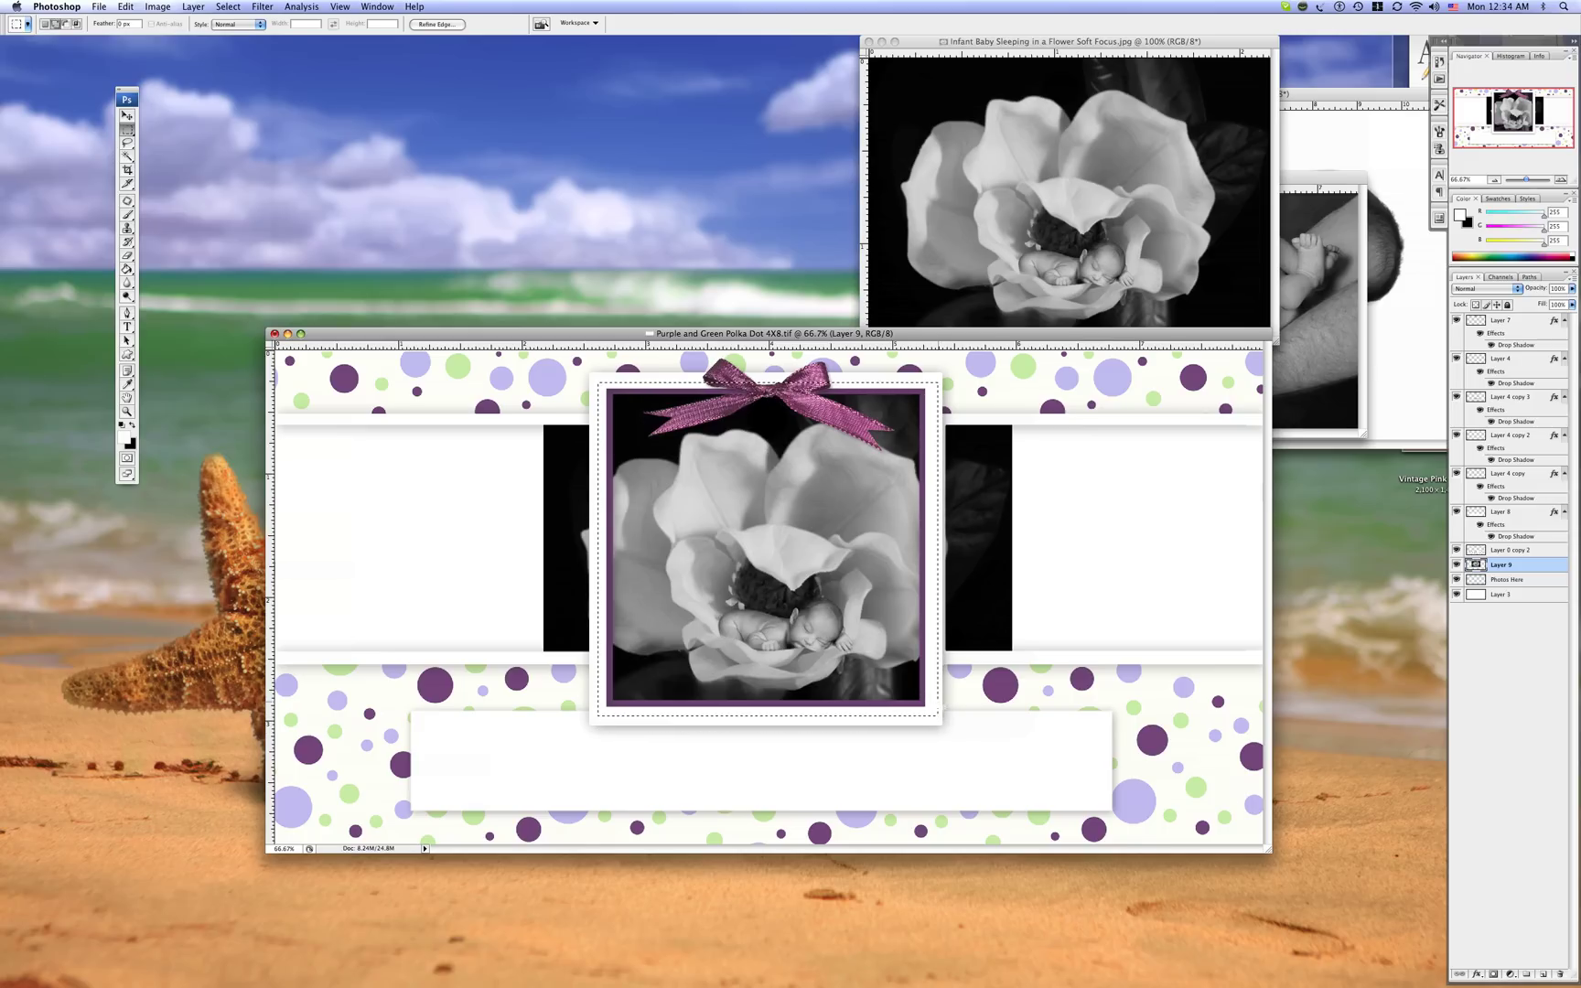
key(super+shift+i)
click(203, 6)
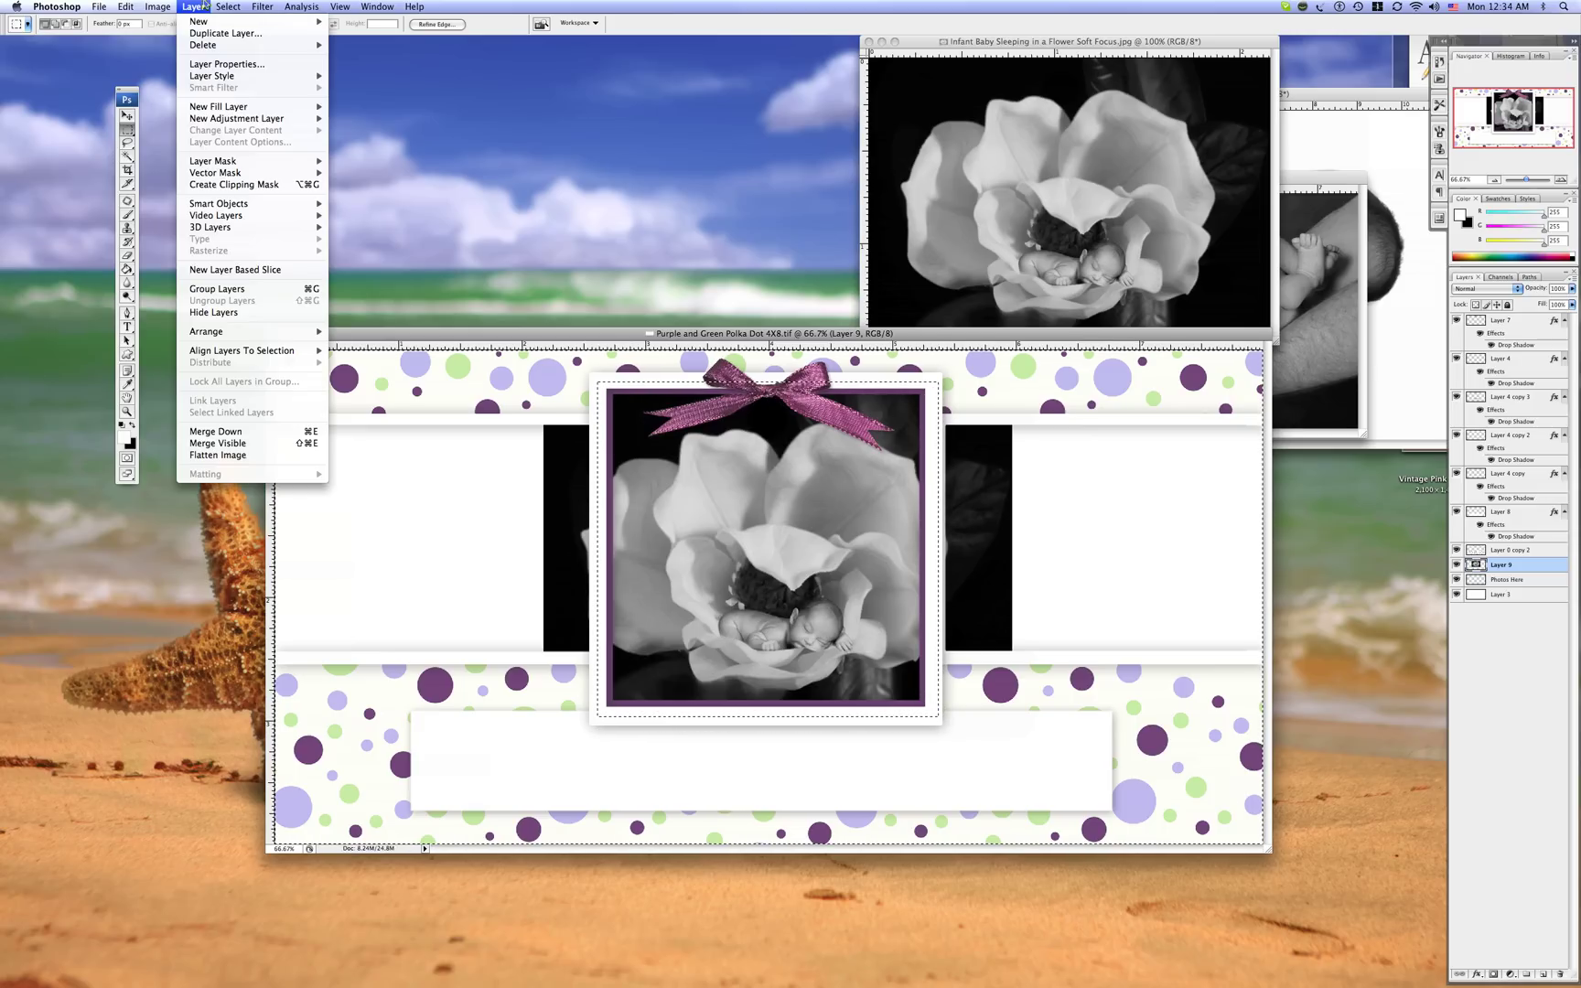
mouse_move(226, 6)
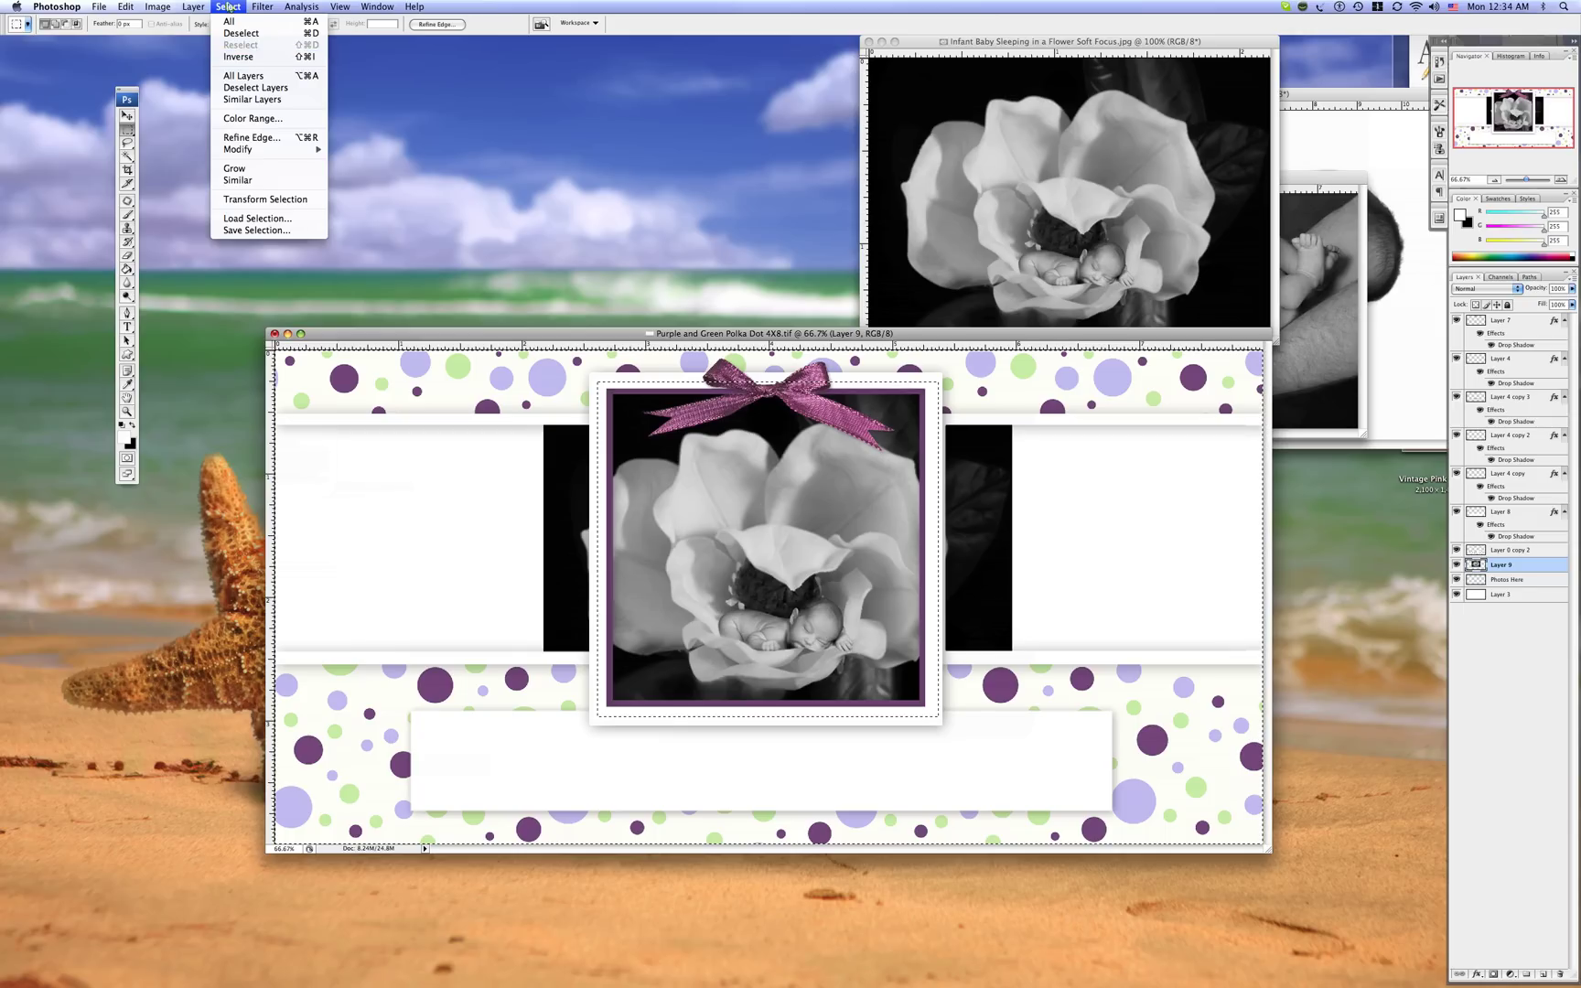
click(229, 57)
key(Delete)
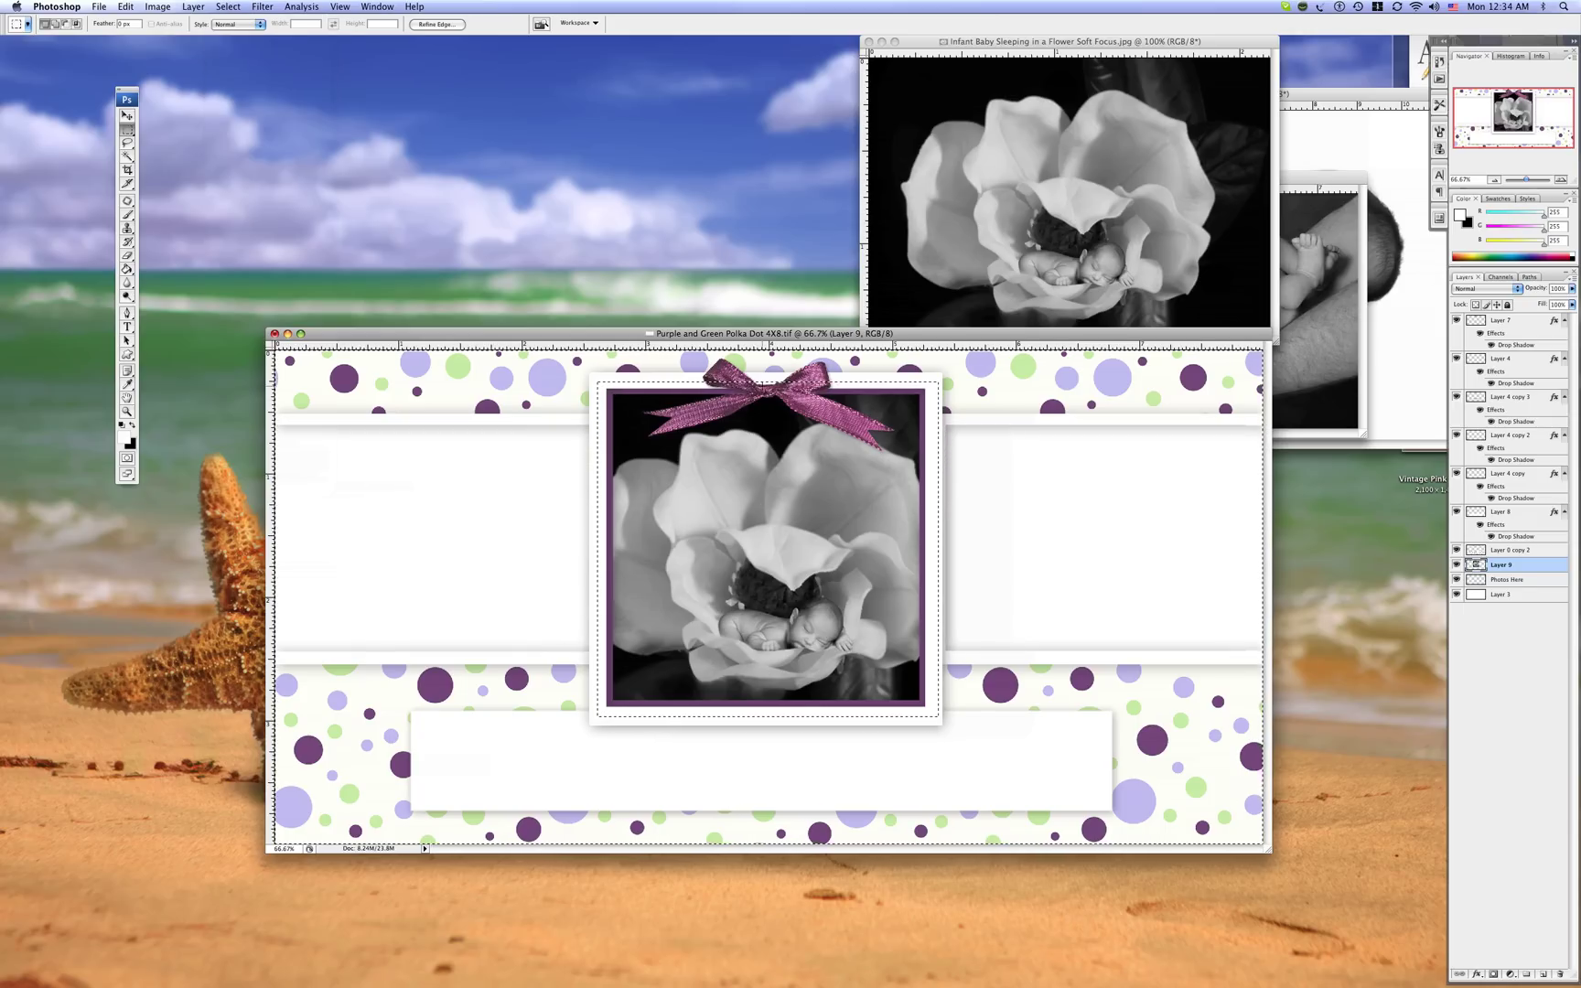
key(super+d)
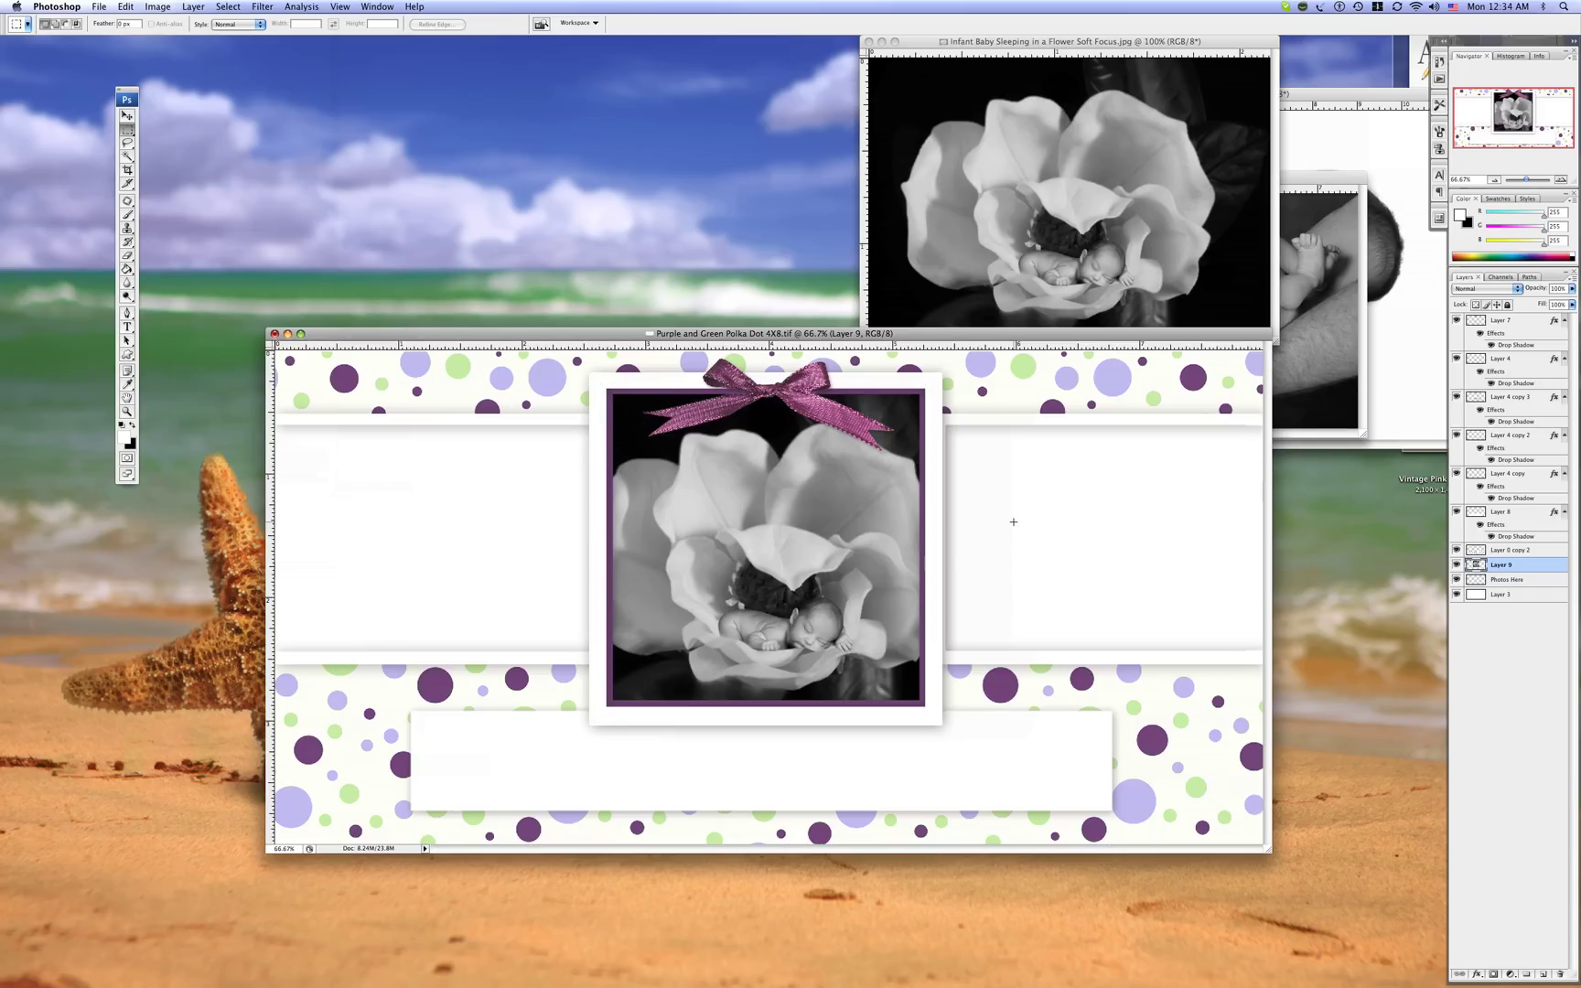
Copy the Children03 sleeping-baby photo into the announcement
click(1317, 366)
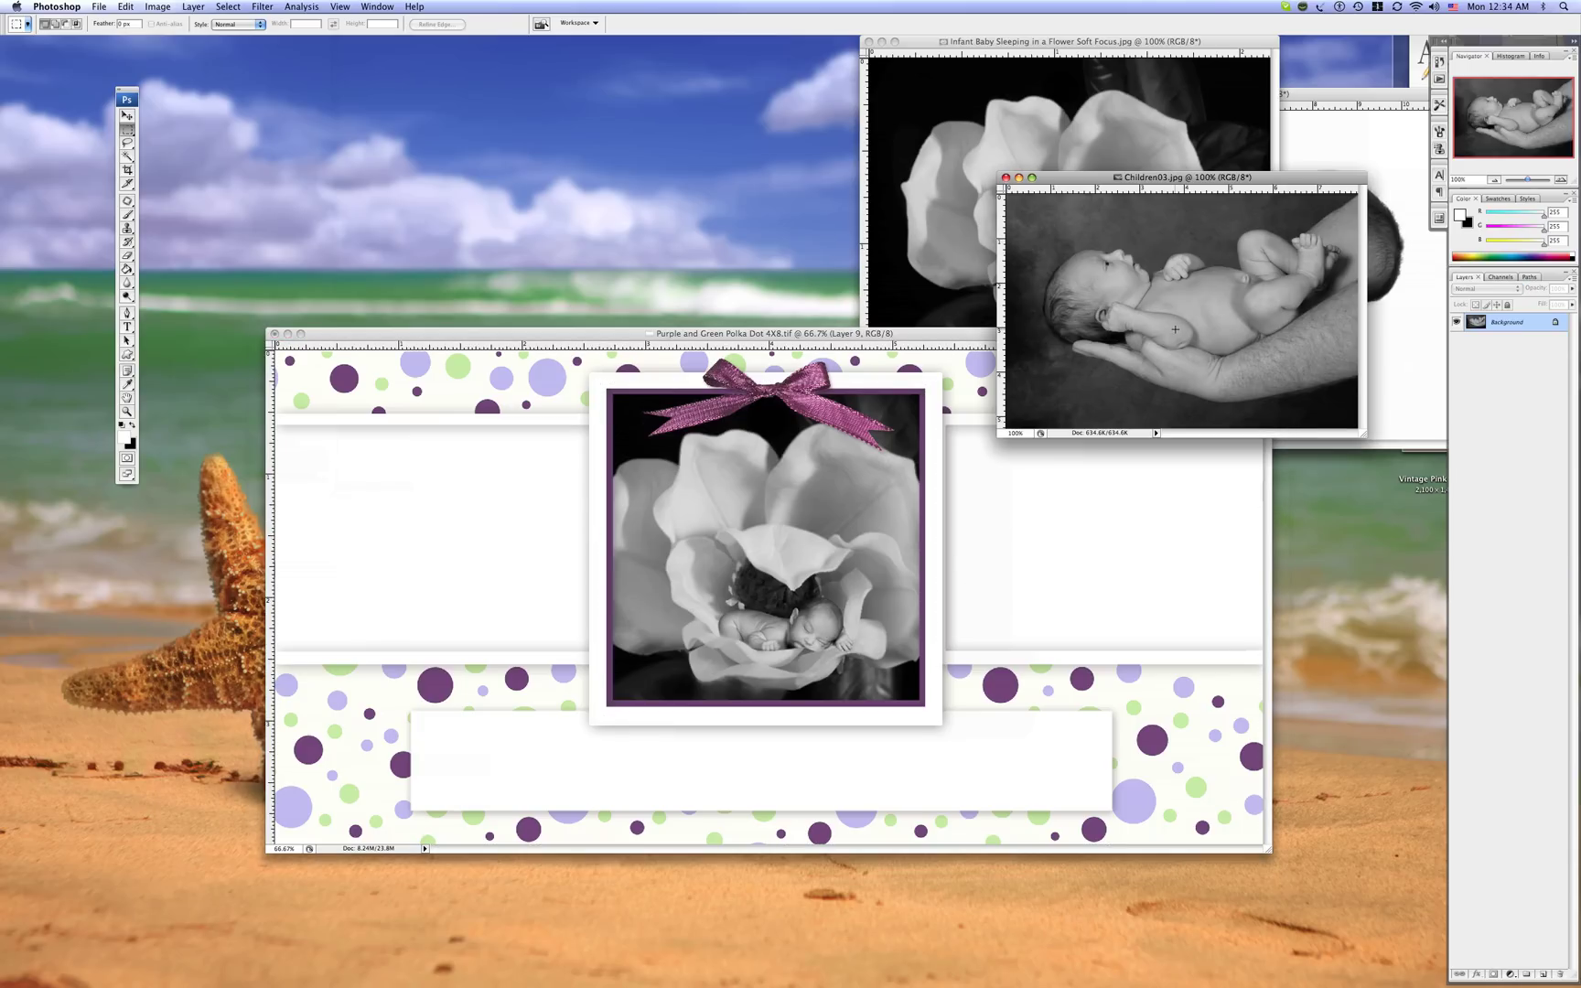
key(v)
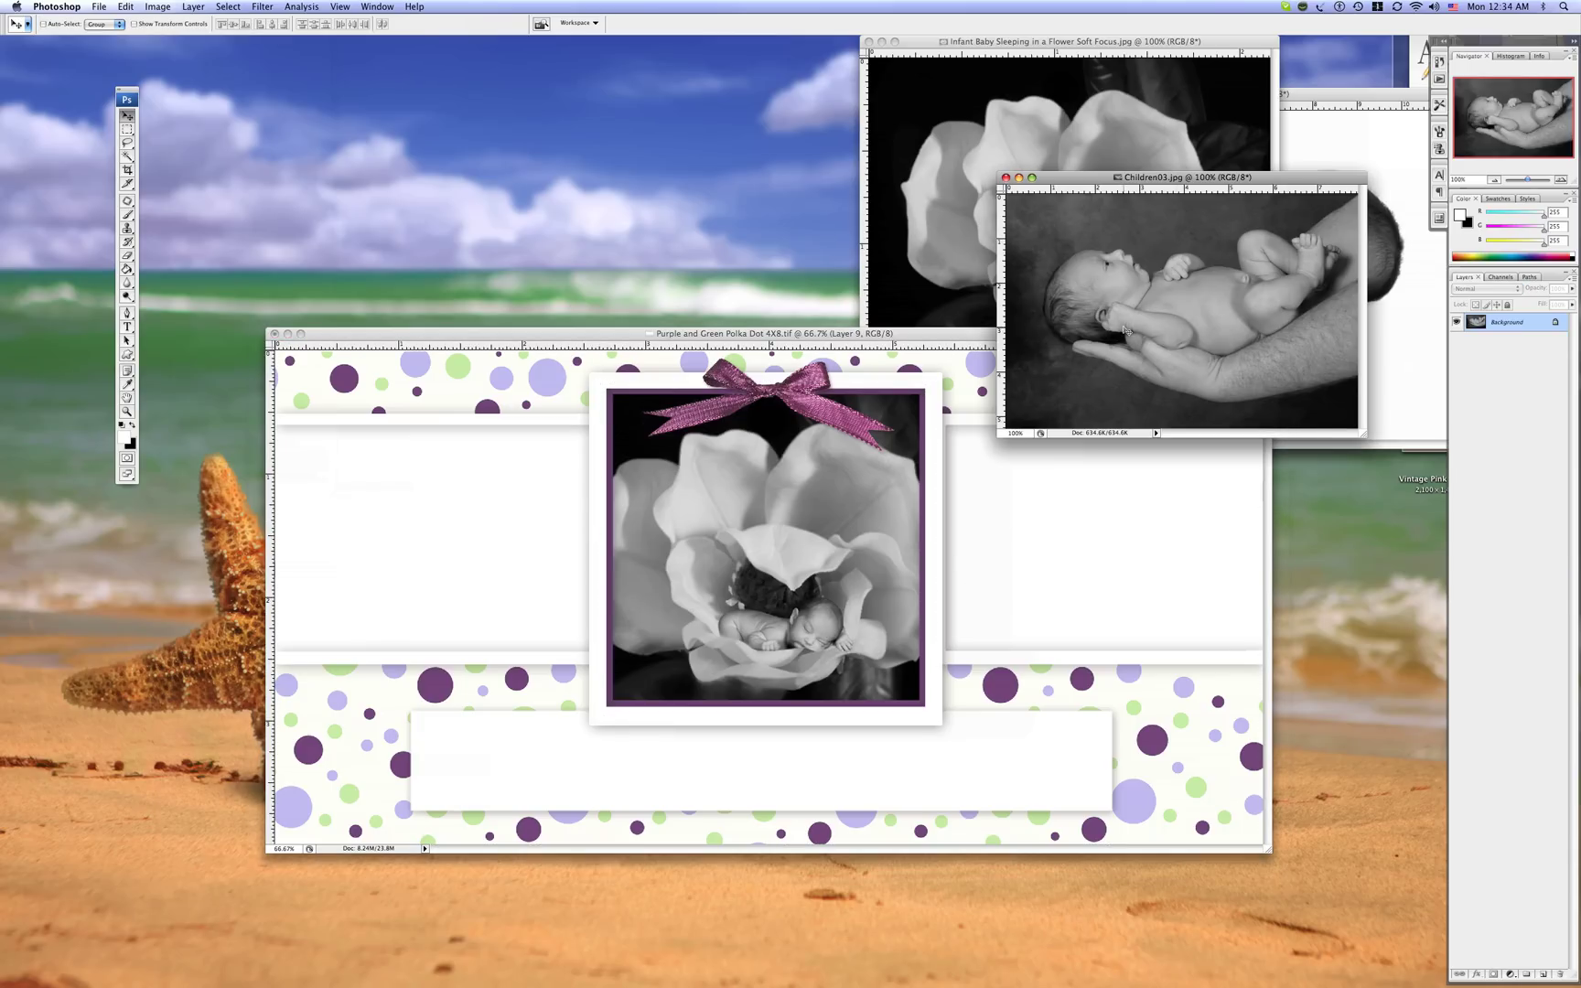
drag(1078, 346, 556, 510)
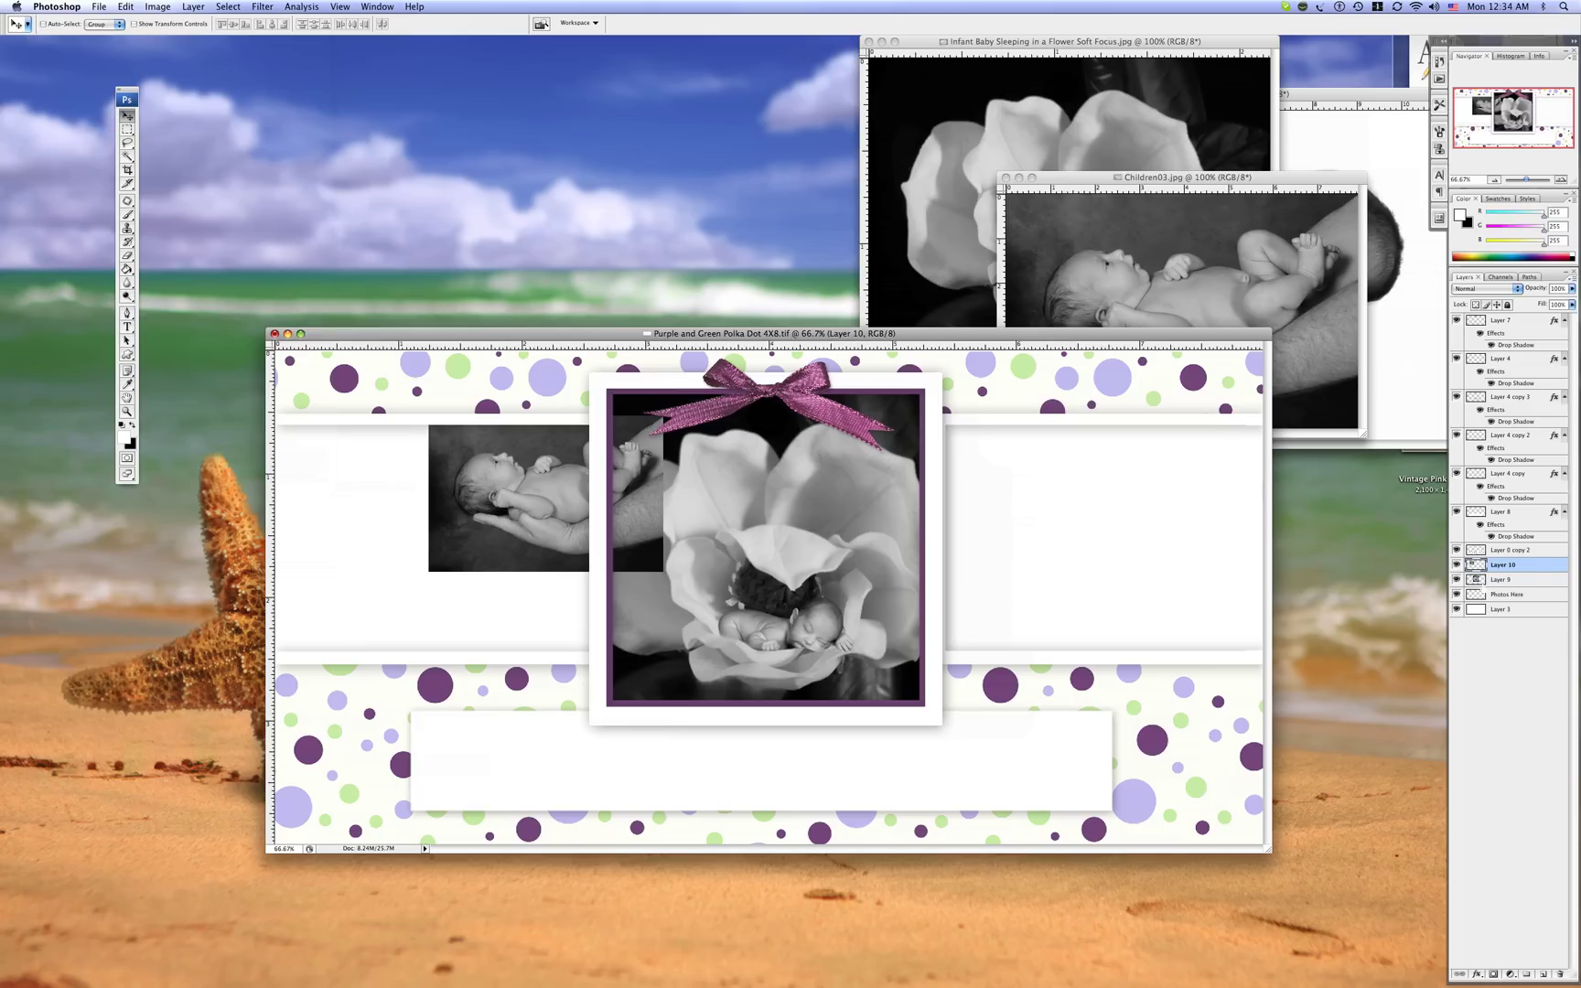
Put the sleeping-baby layer behind the flower frame and enlarge it into the left slot
drag(1503, 565, 1503, 589)
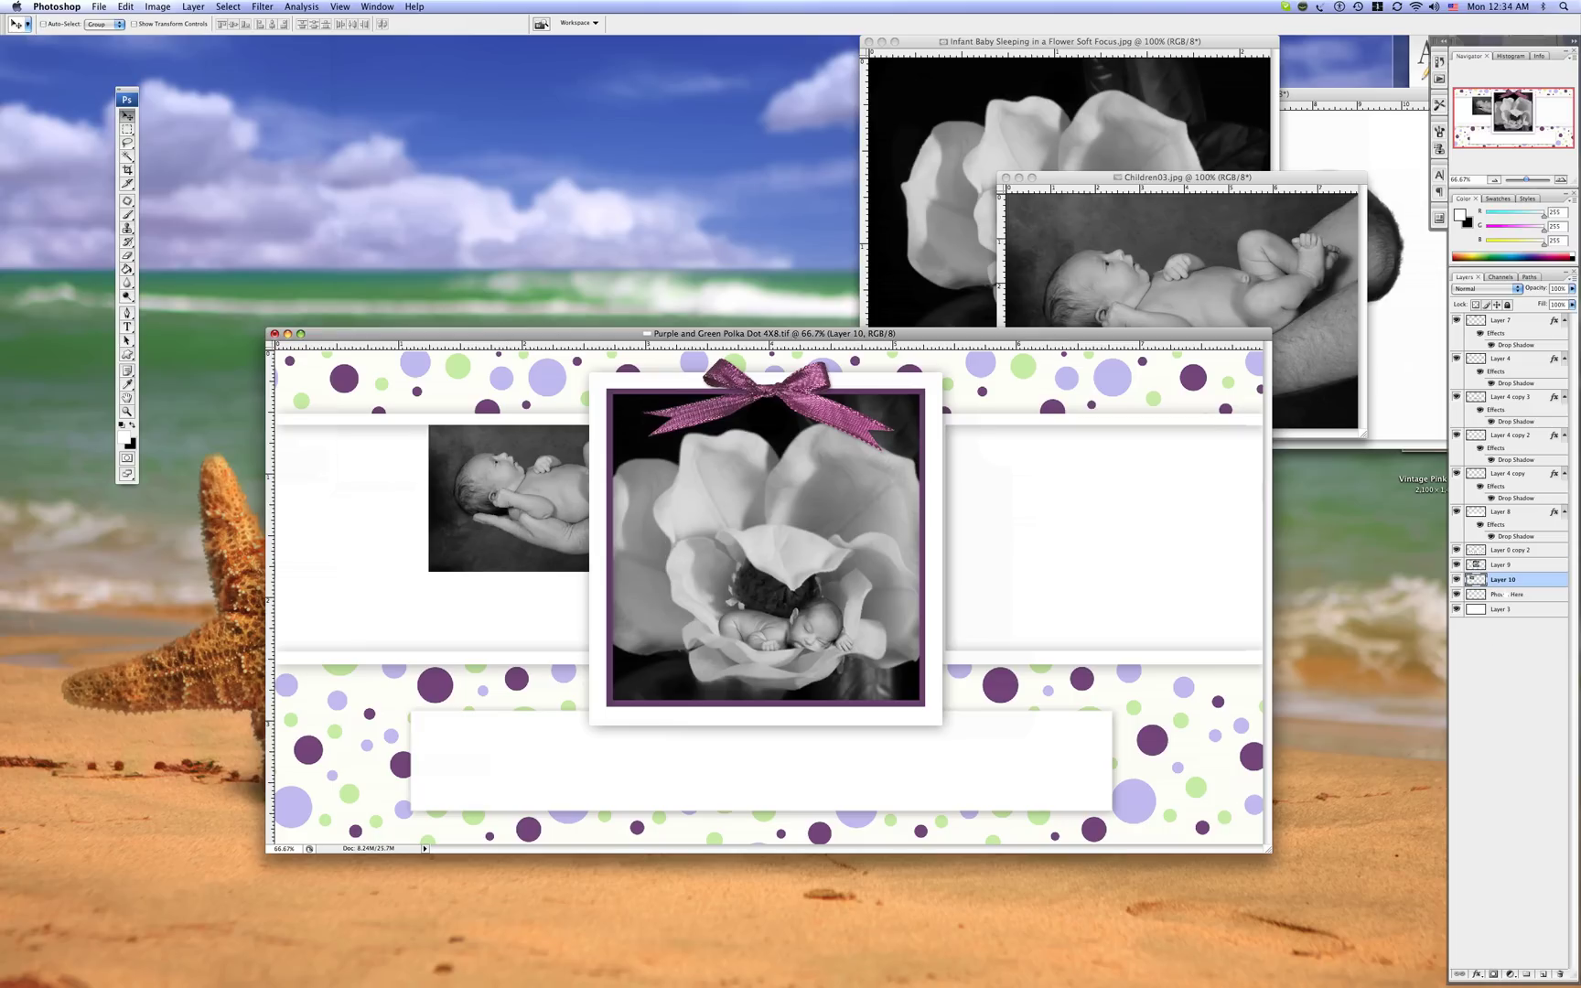
drag(572, 528, 417, 514)
key(super+t)
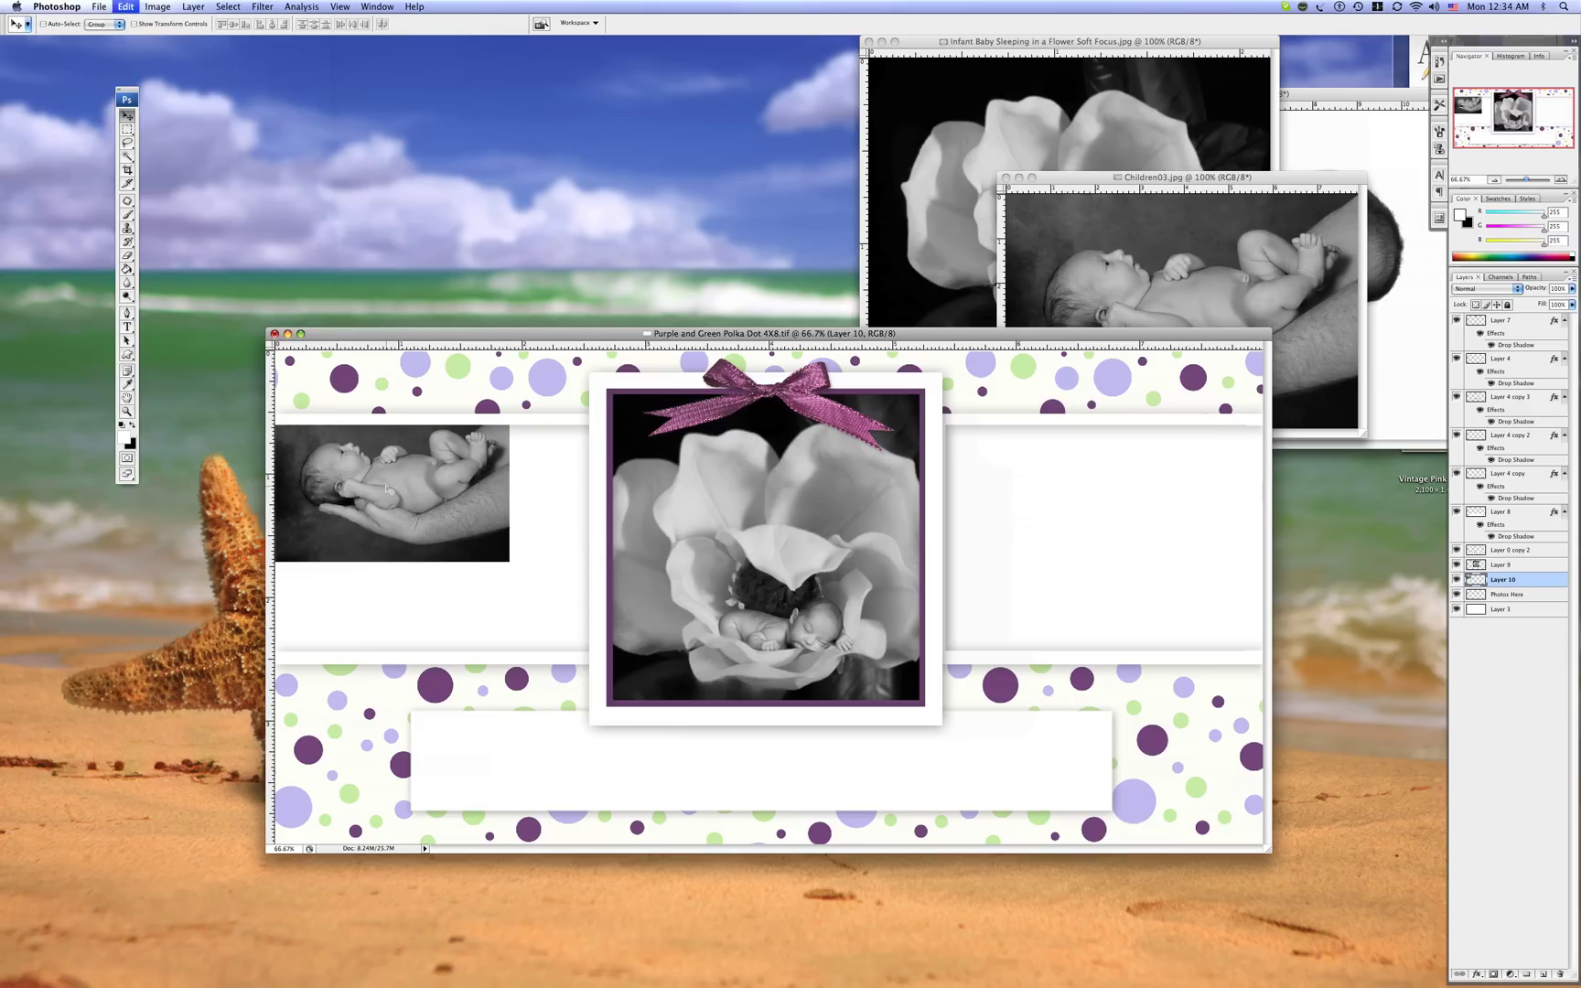
drag(509, 561, 662, 664)
key(Return)
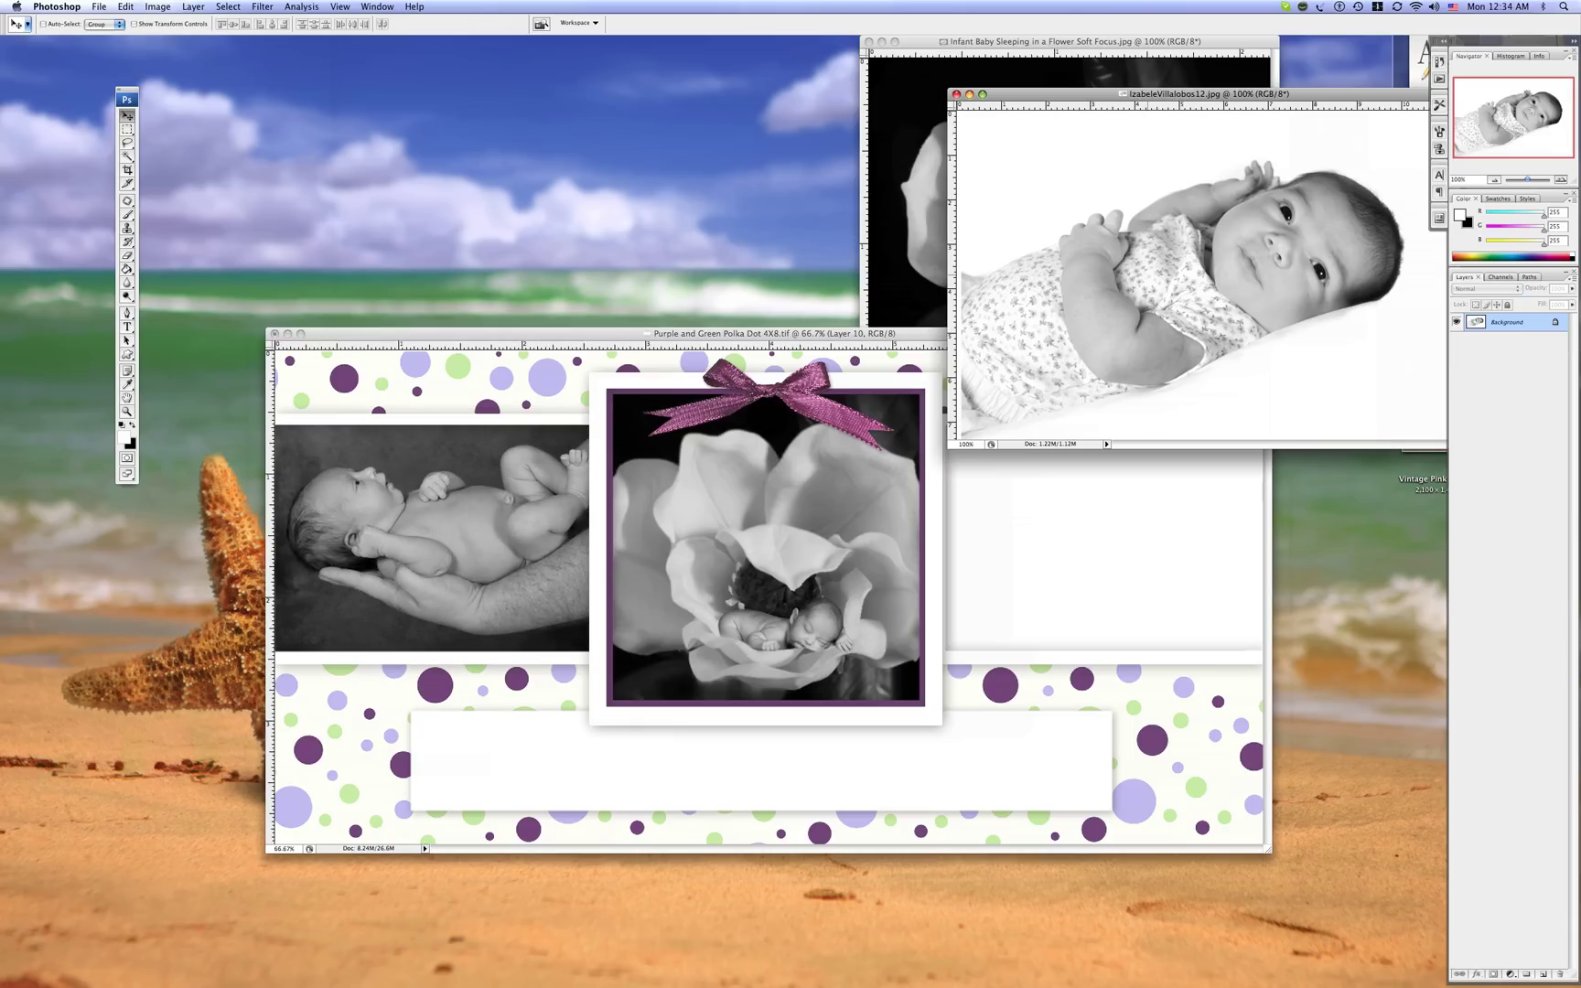
Drop the smiling baby photo into the right-hand slot and scale it up to fill it
drag(1181, 302, 1108, 518)
key(super+t)
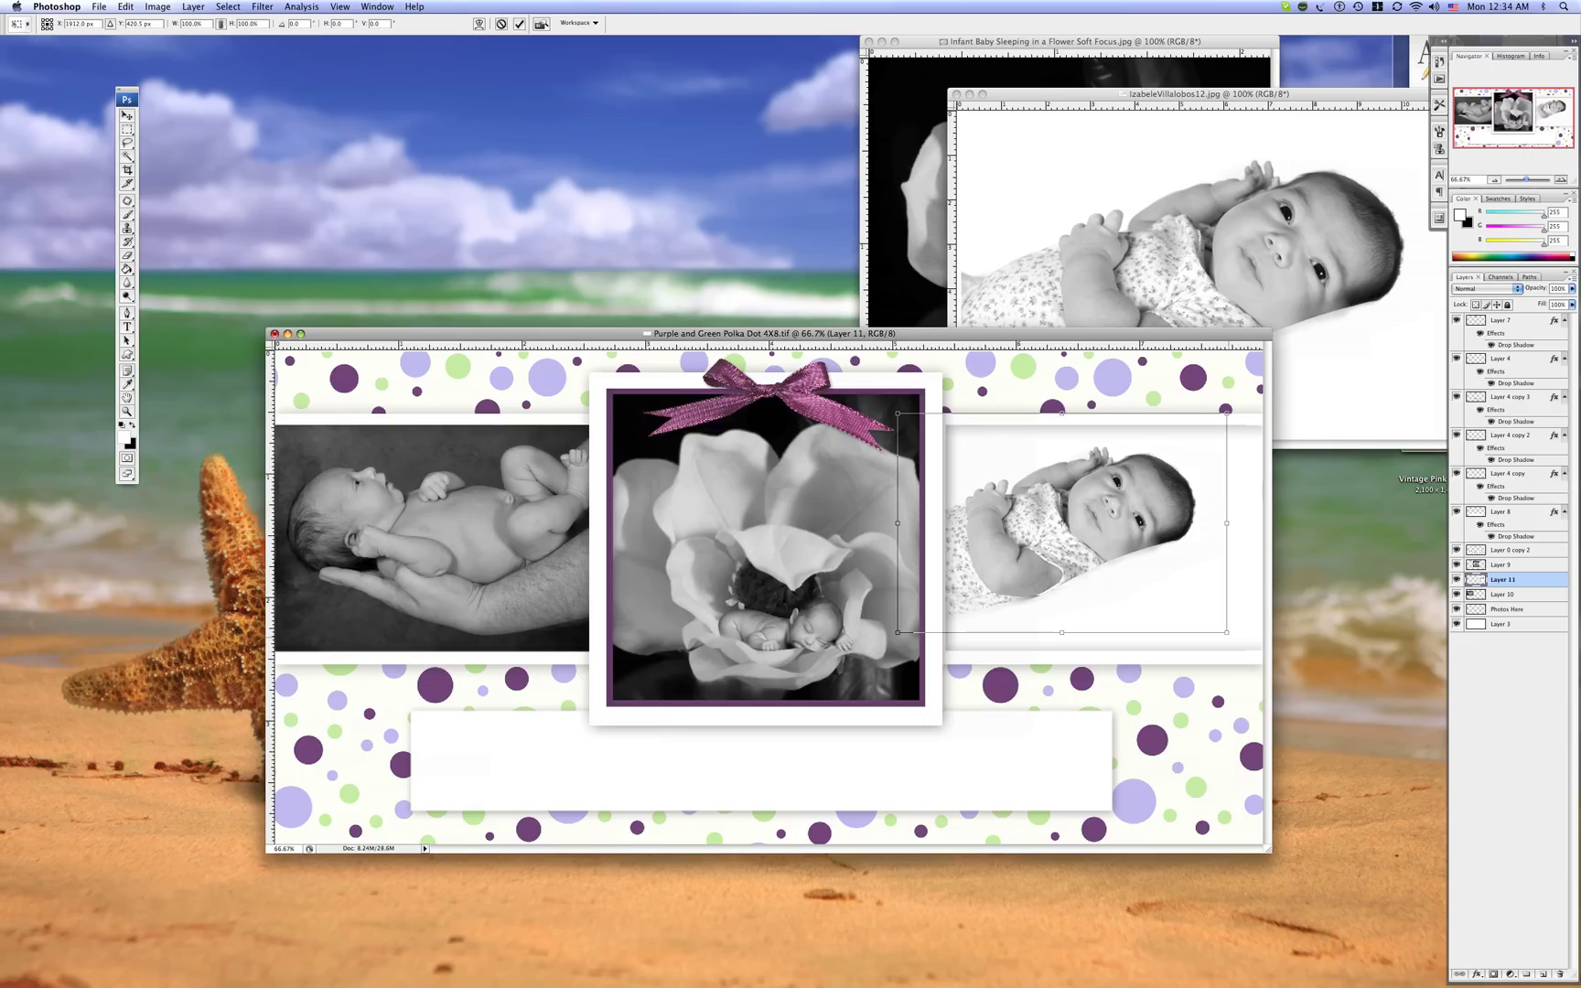
drag(1226, 631, 1284, 669)
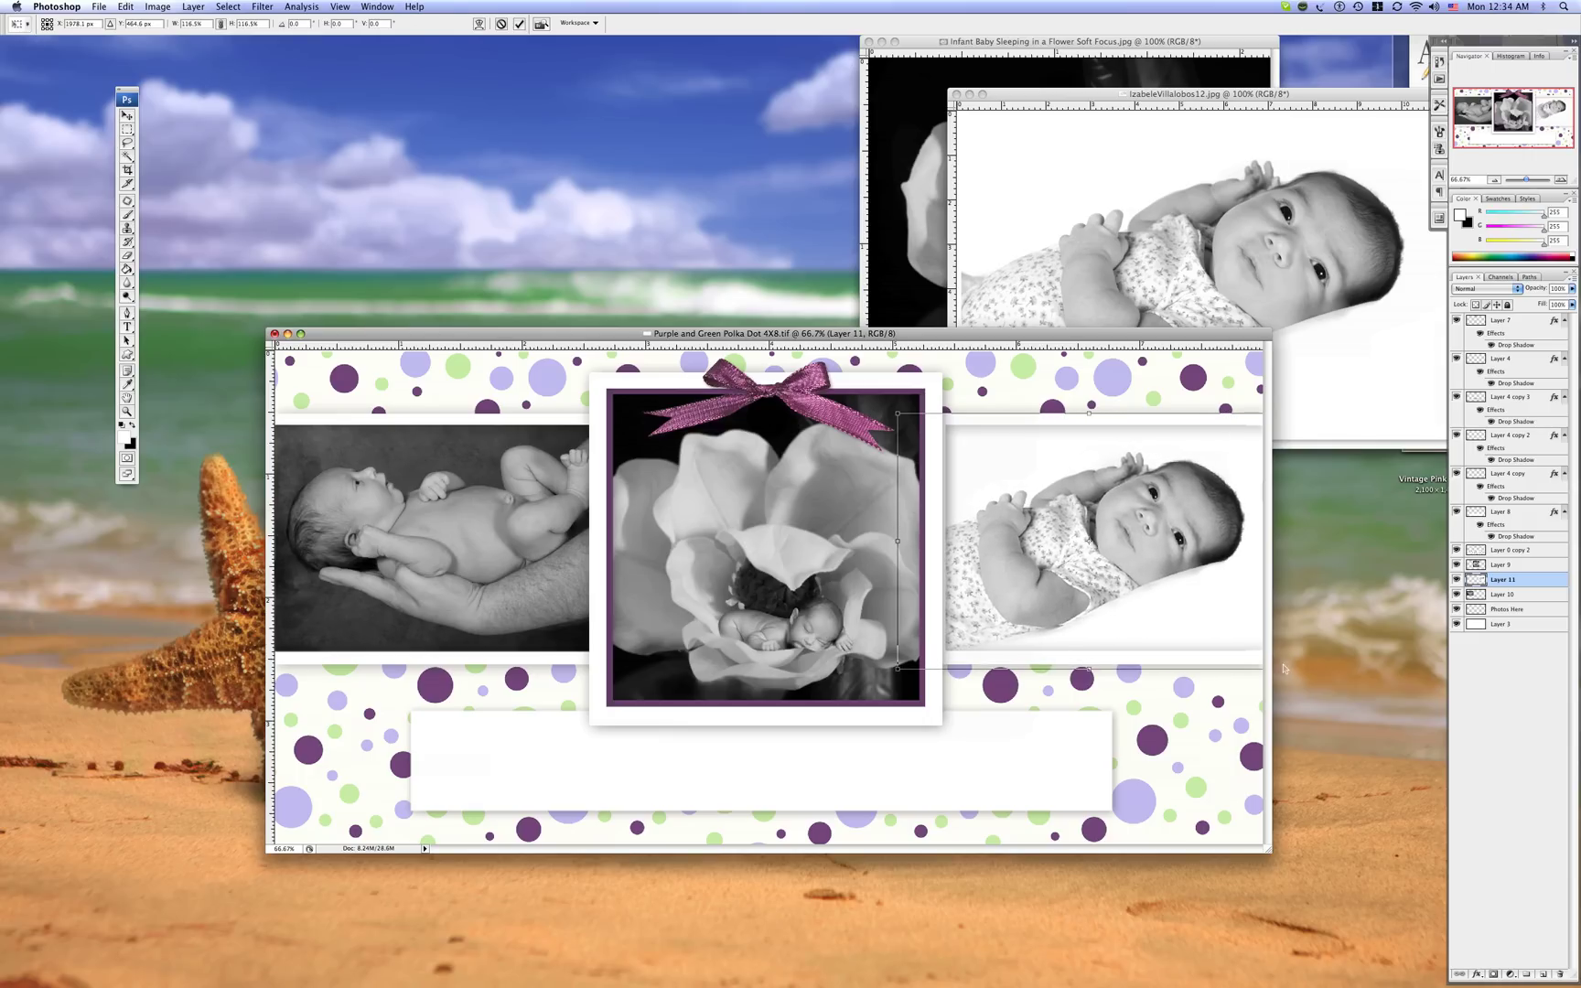
key(Return)
drag(796, 333, 772, 182)
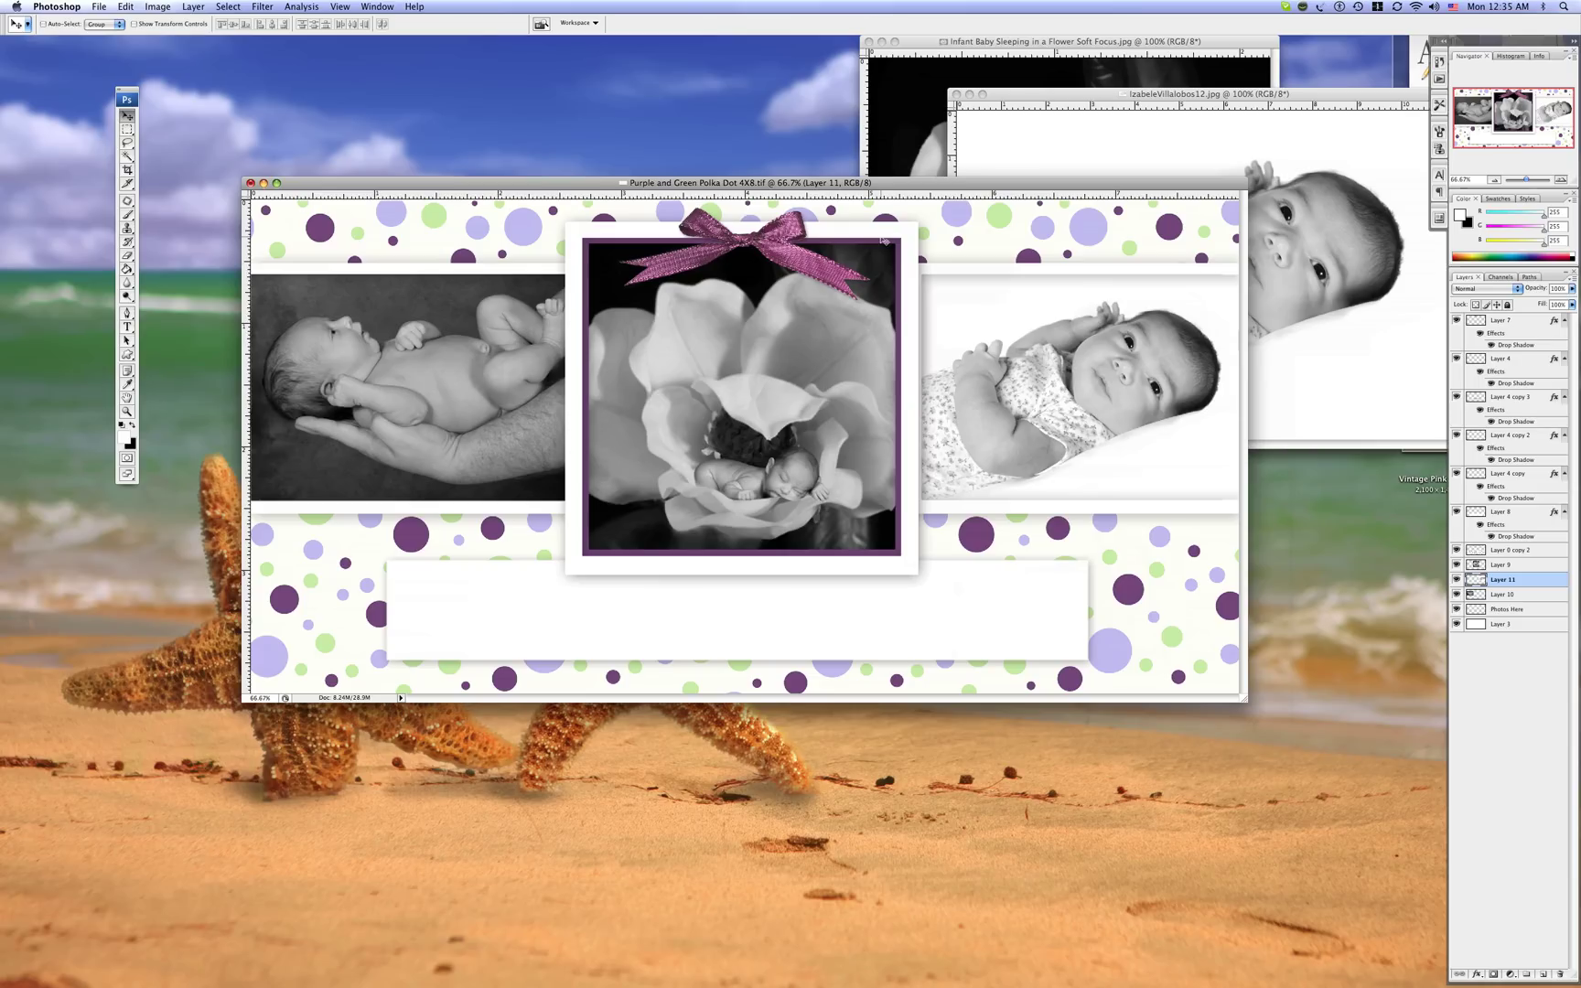
Type the 'Our New Arrival!' heading as horizontal text in the white panel above Layer 7
key(t)
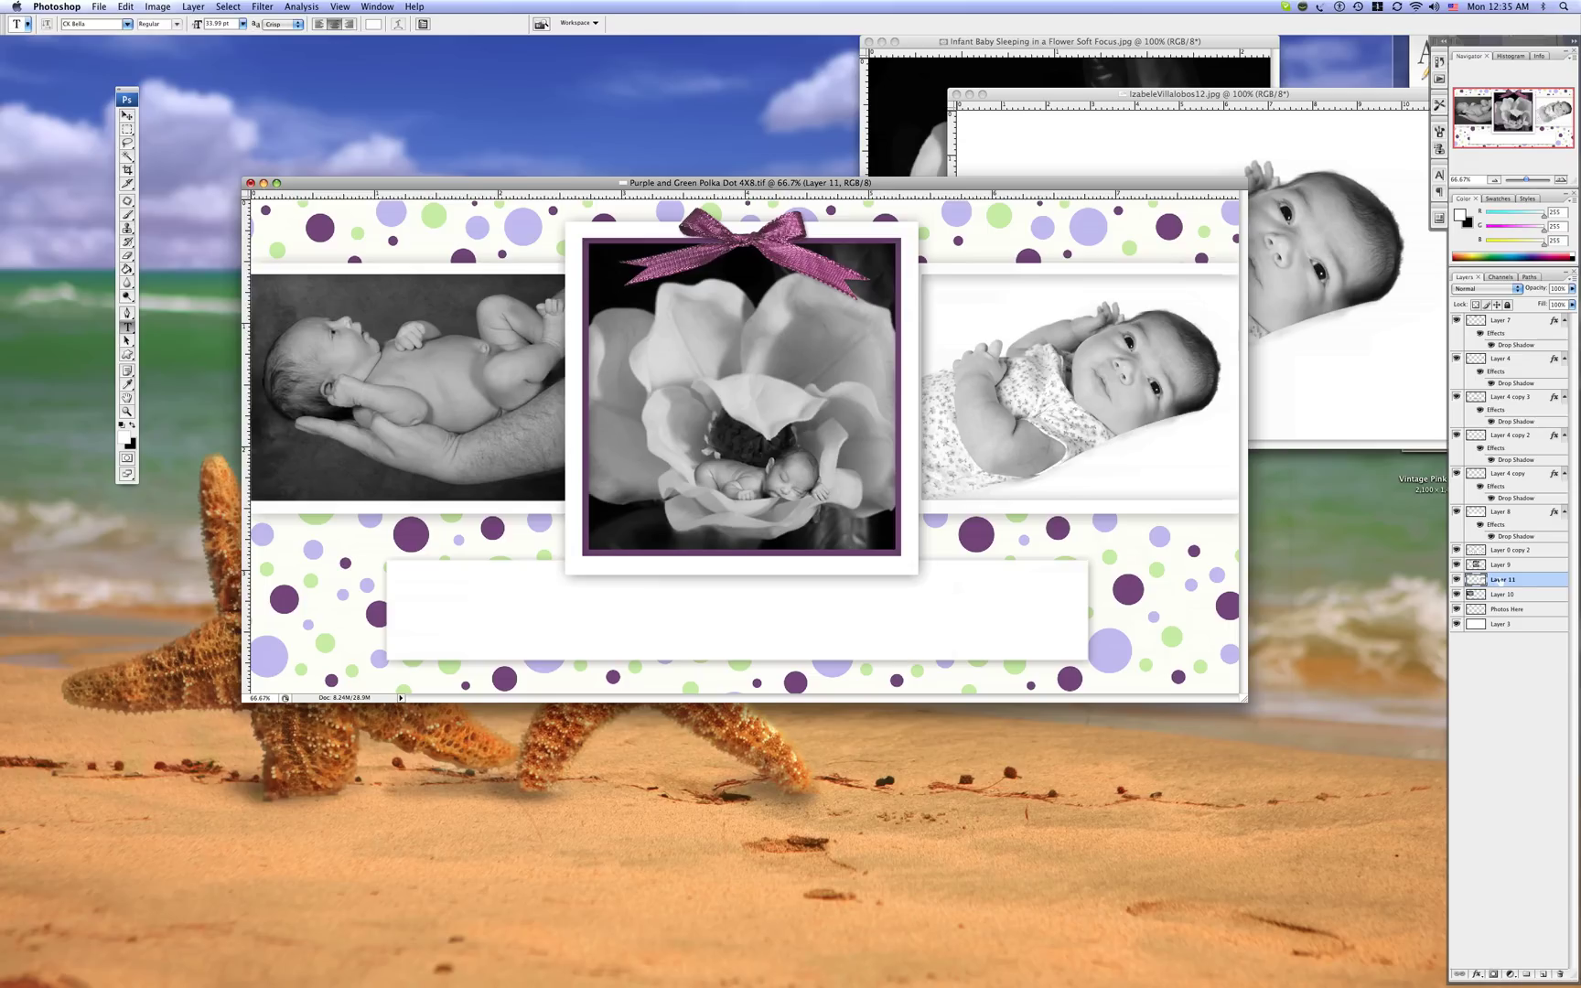
click(1492, 322)
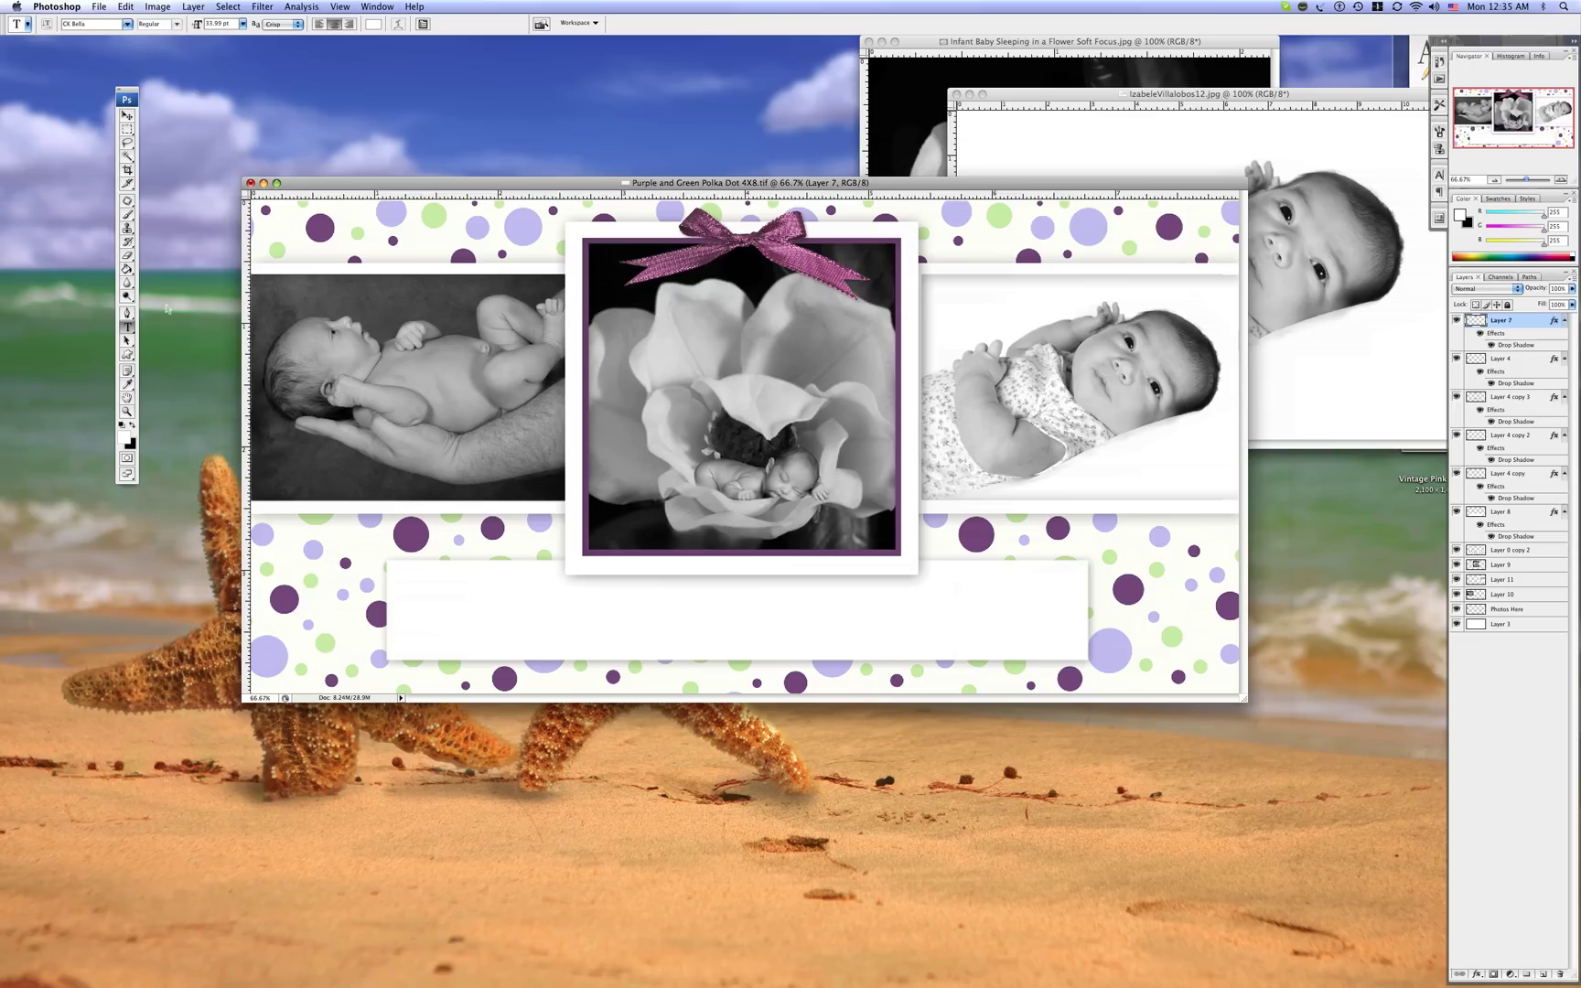
click(127, 327)
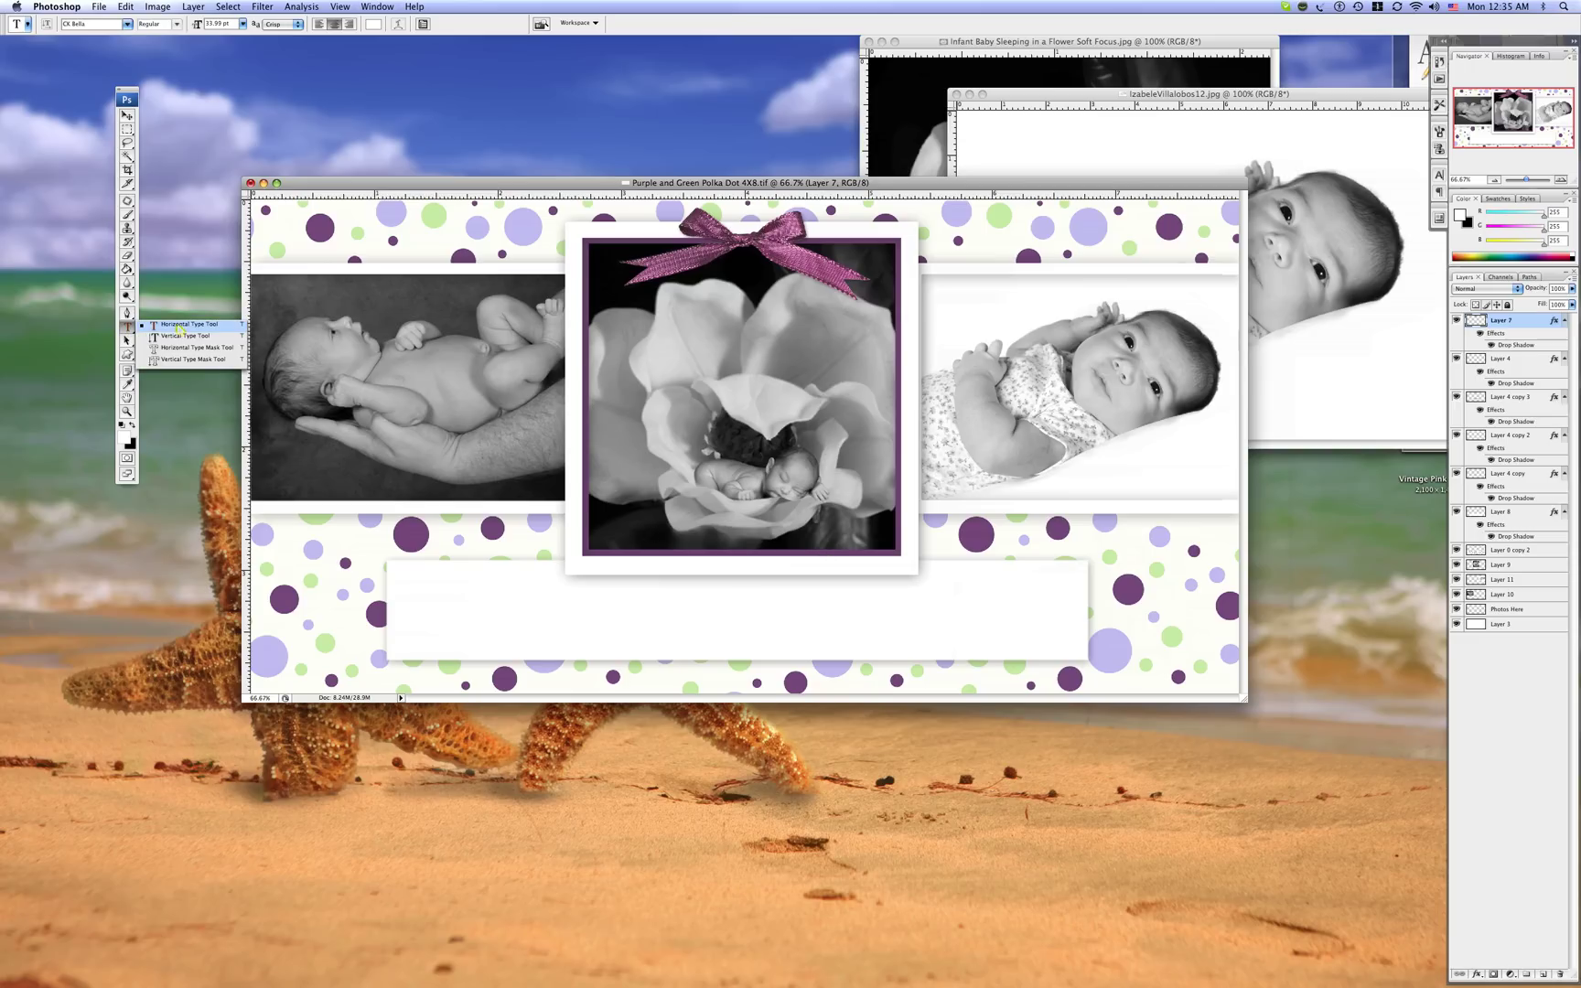
click(179, 326)
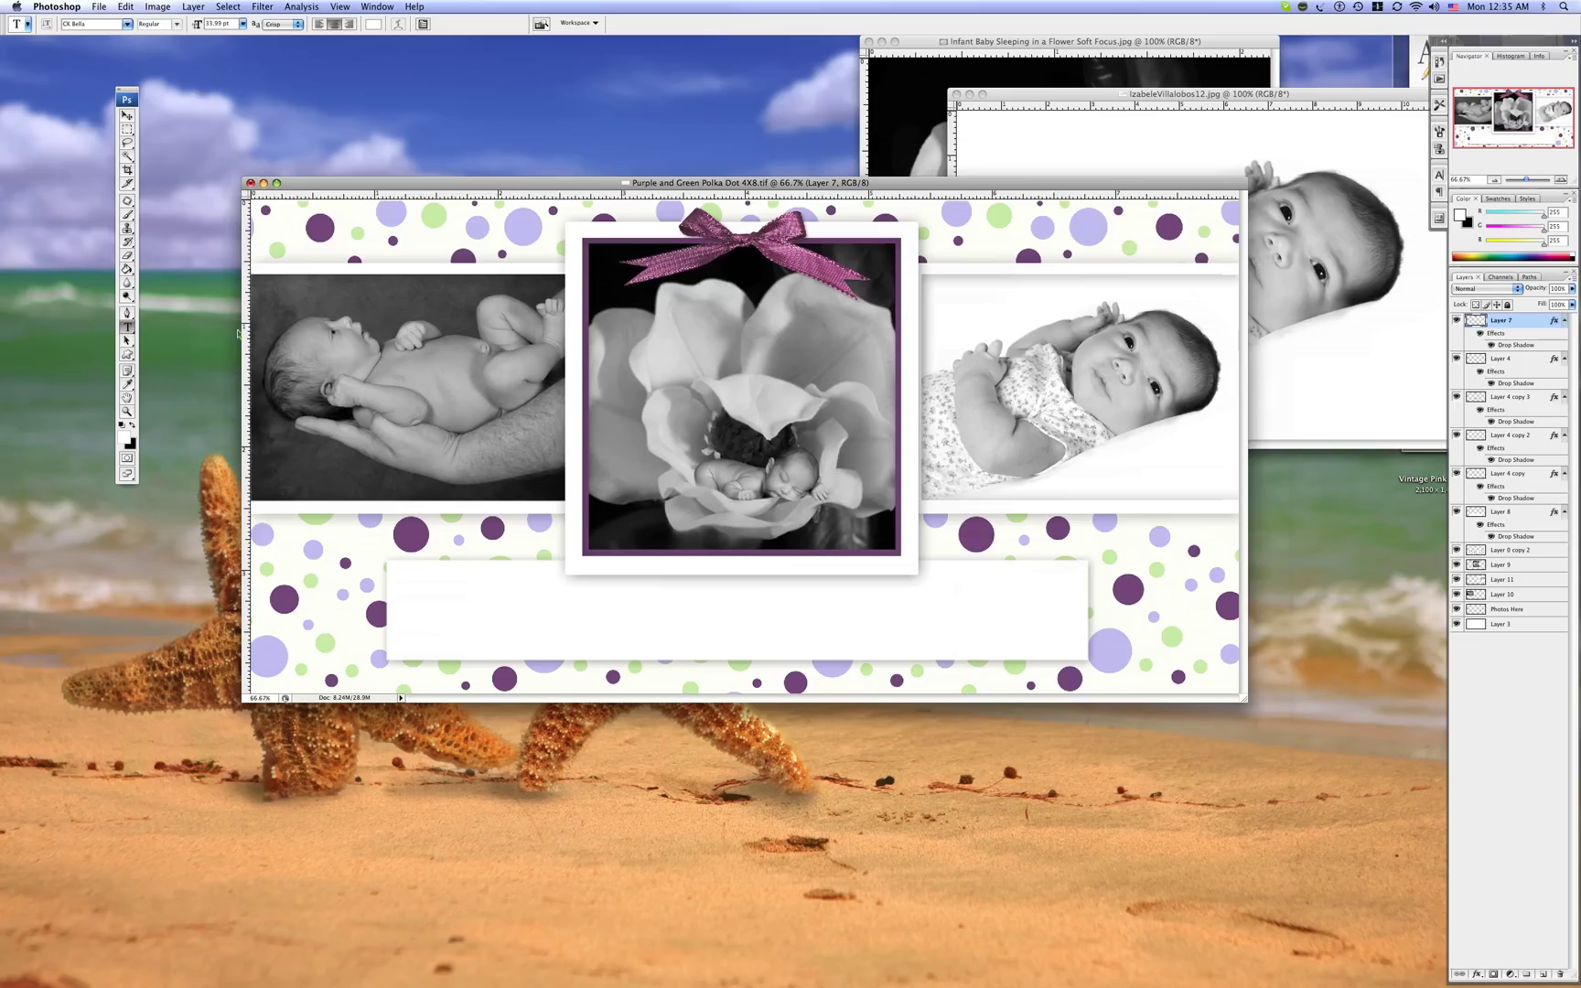
click(735, 604)
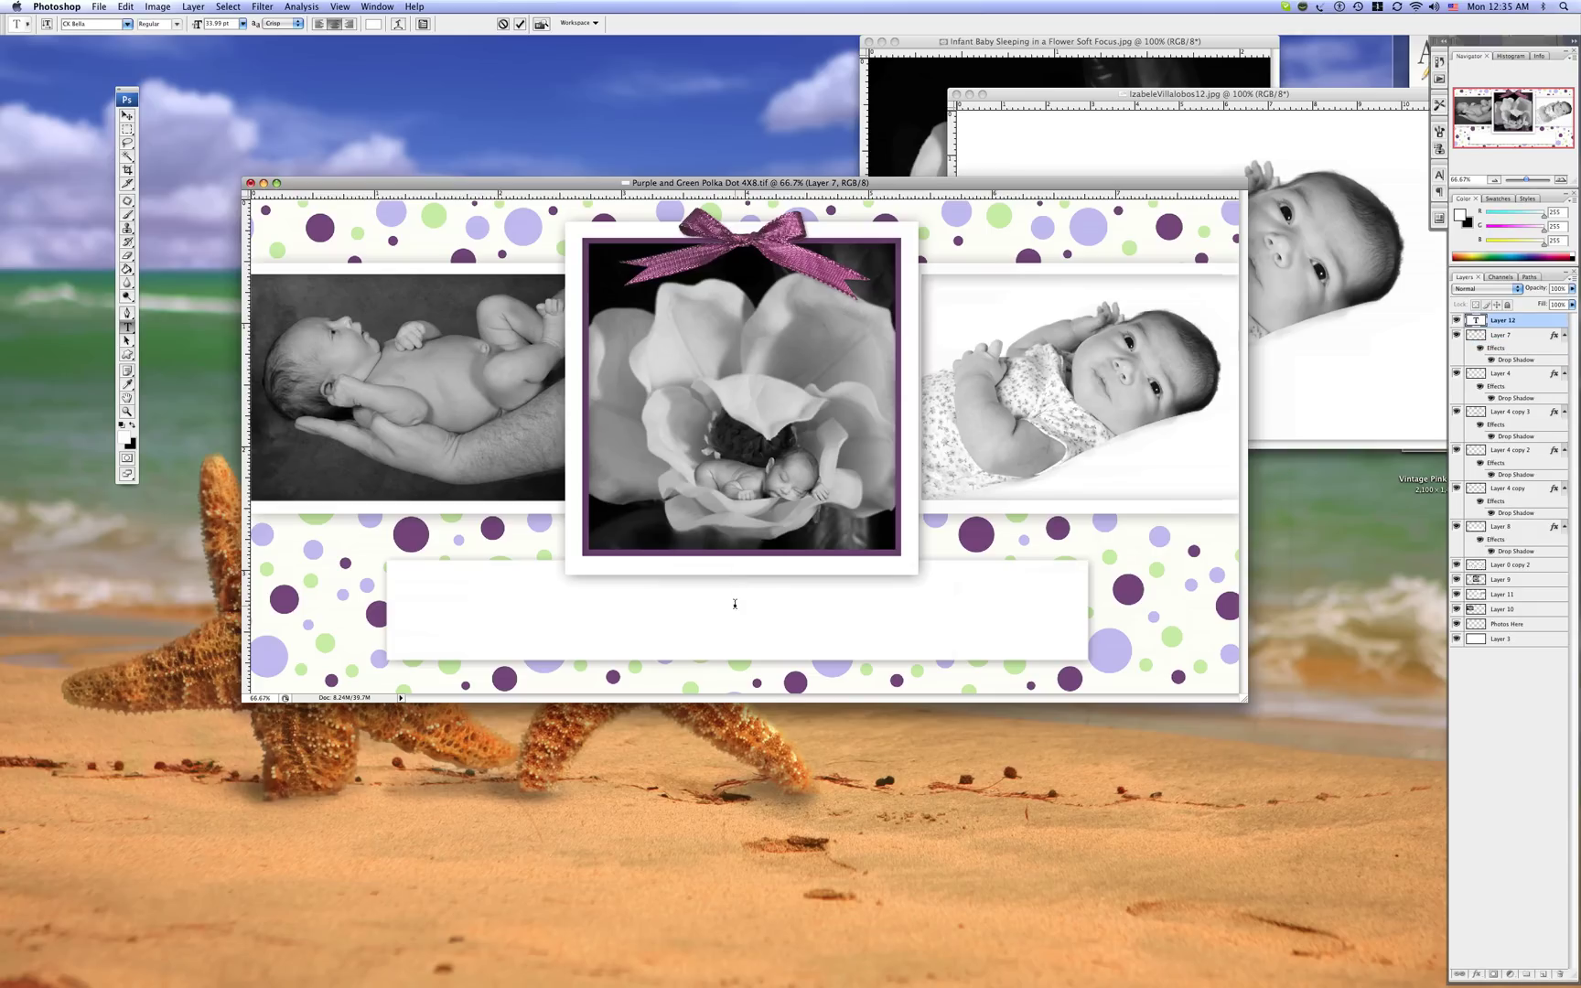
text(Izabele)
Colour the heading with purple sampled from a polka dot and move it onto the flower photo
key(super+a)
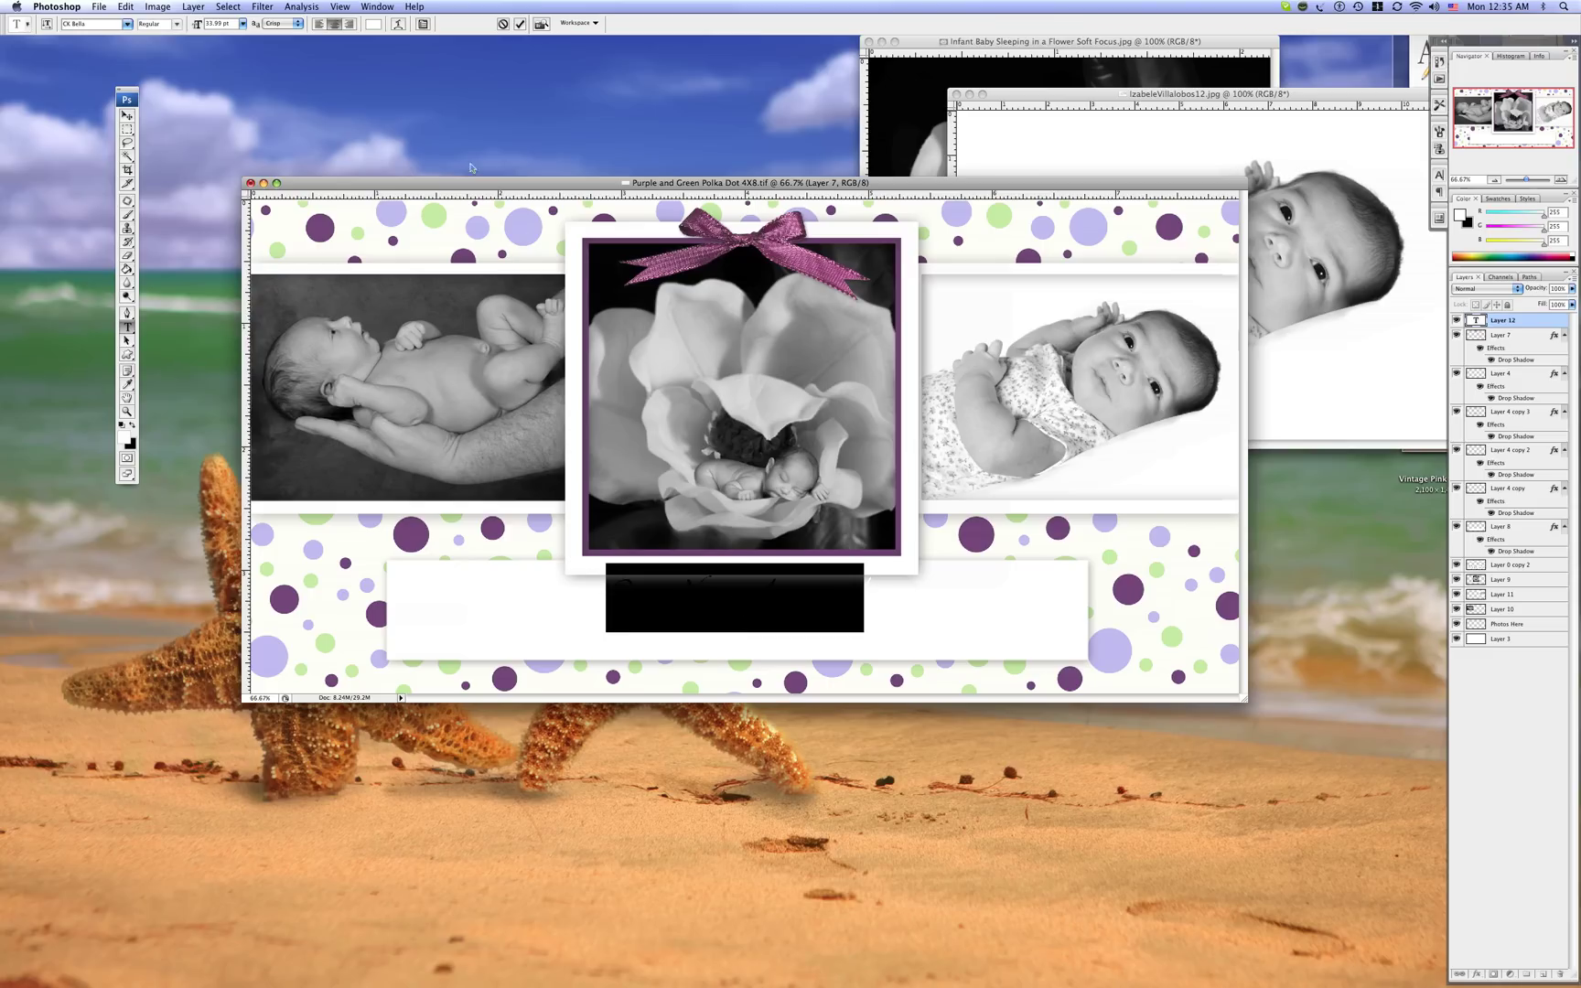
click(373, 25)
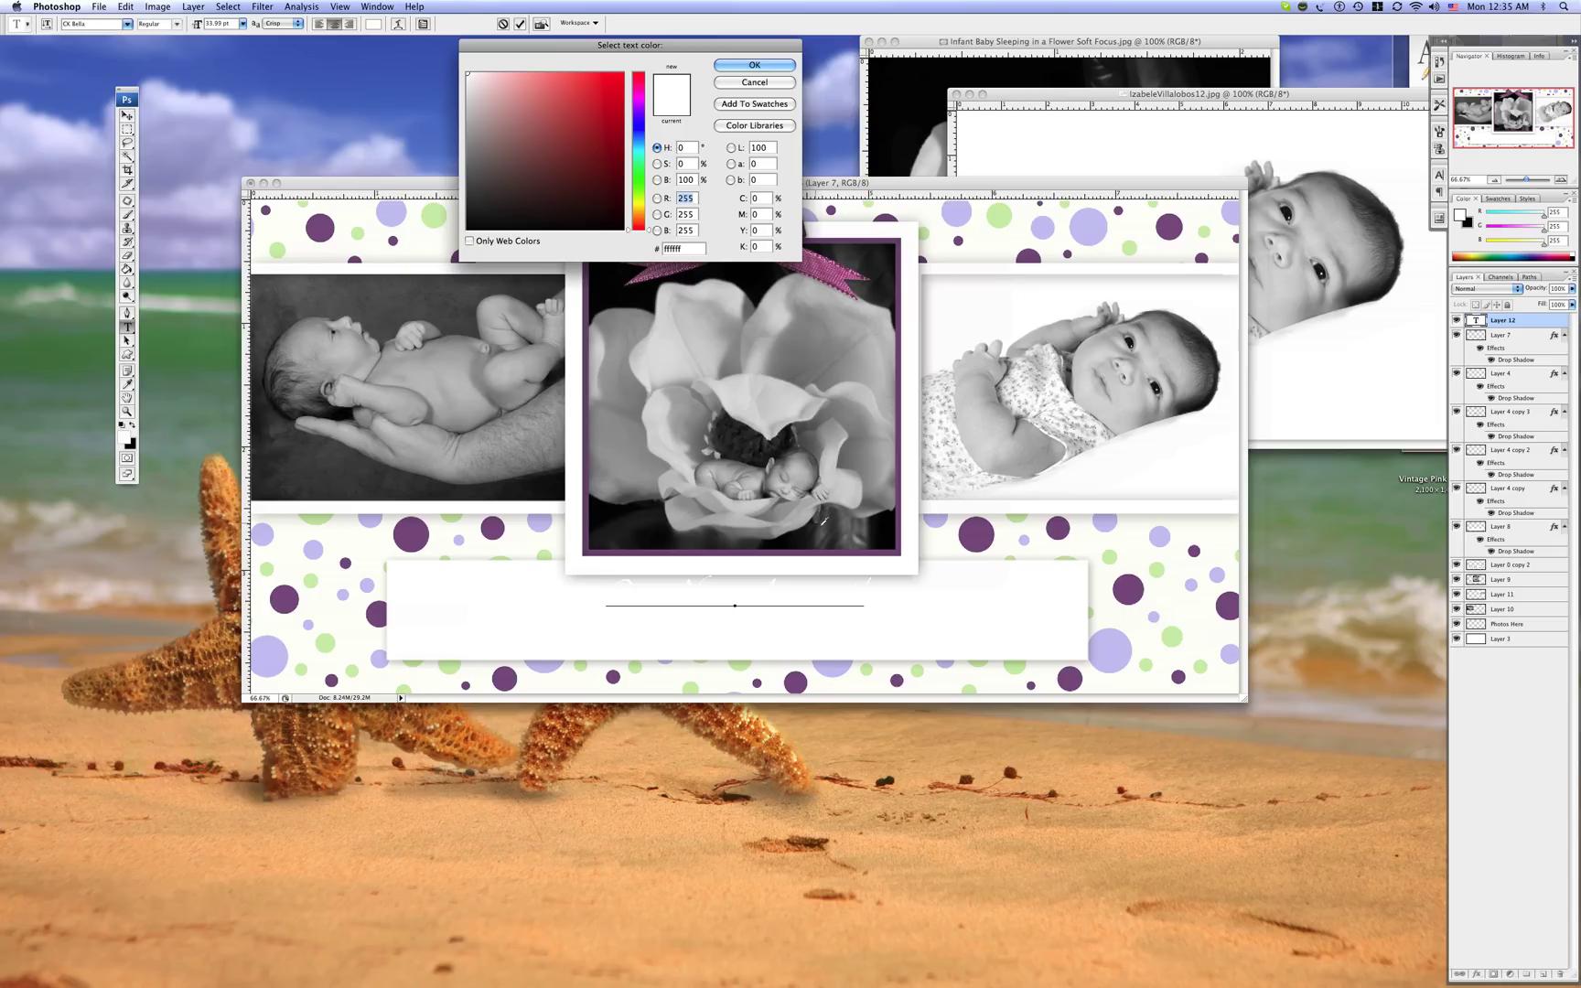
click(977, 531)
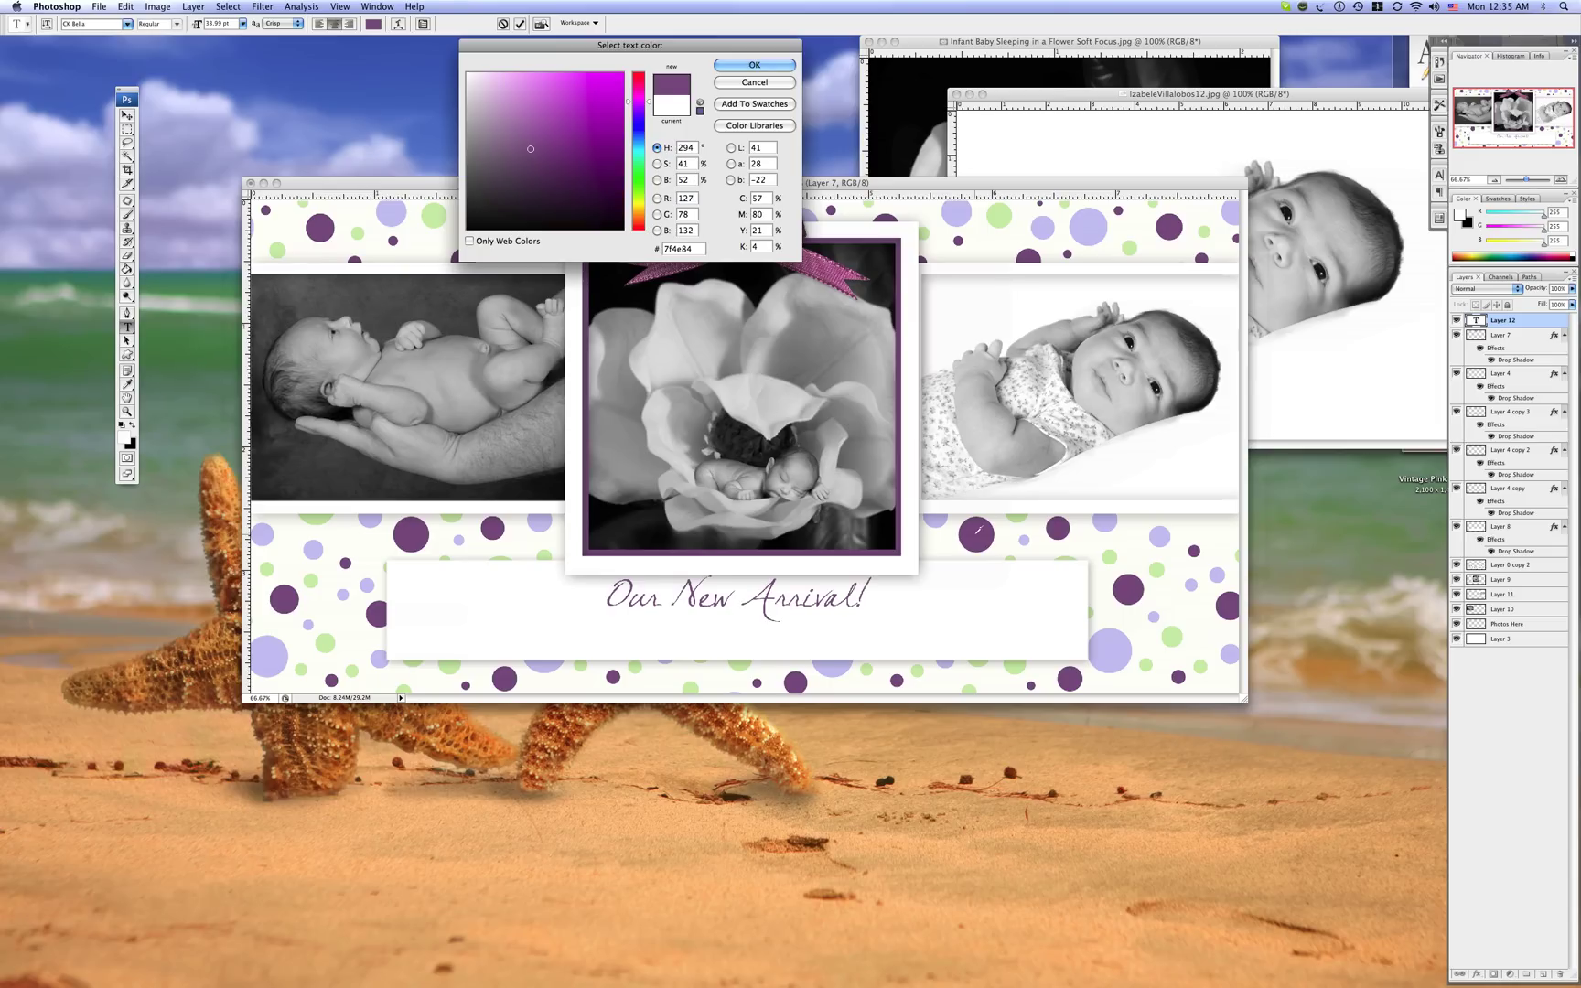
key(Return)
key(super+Return)
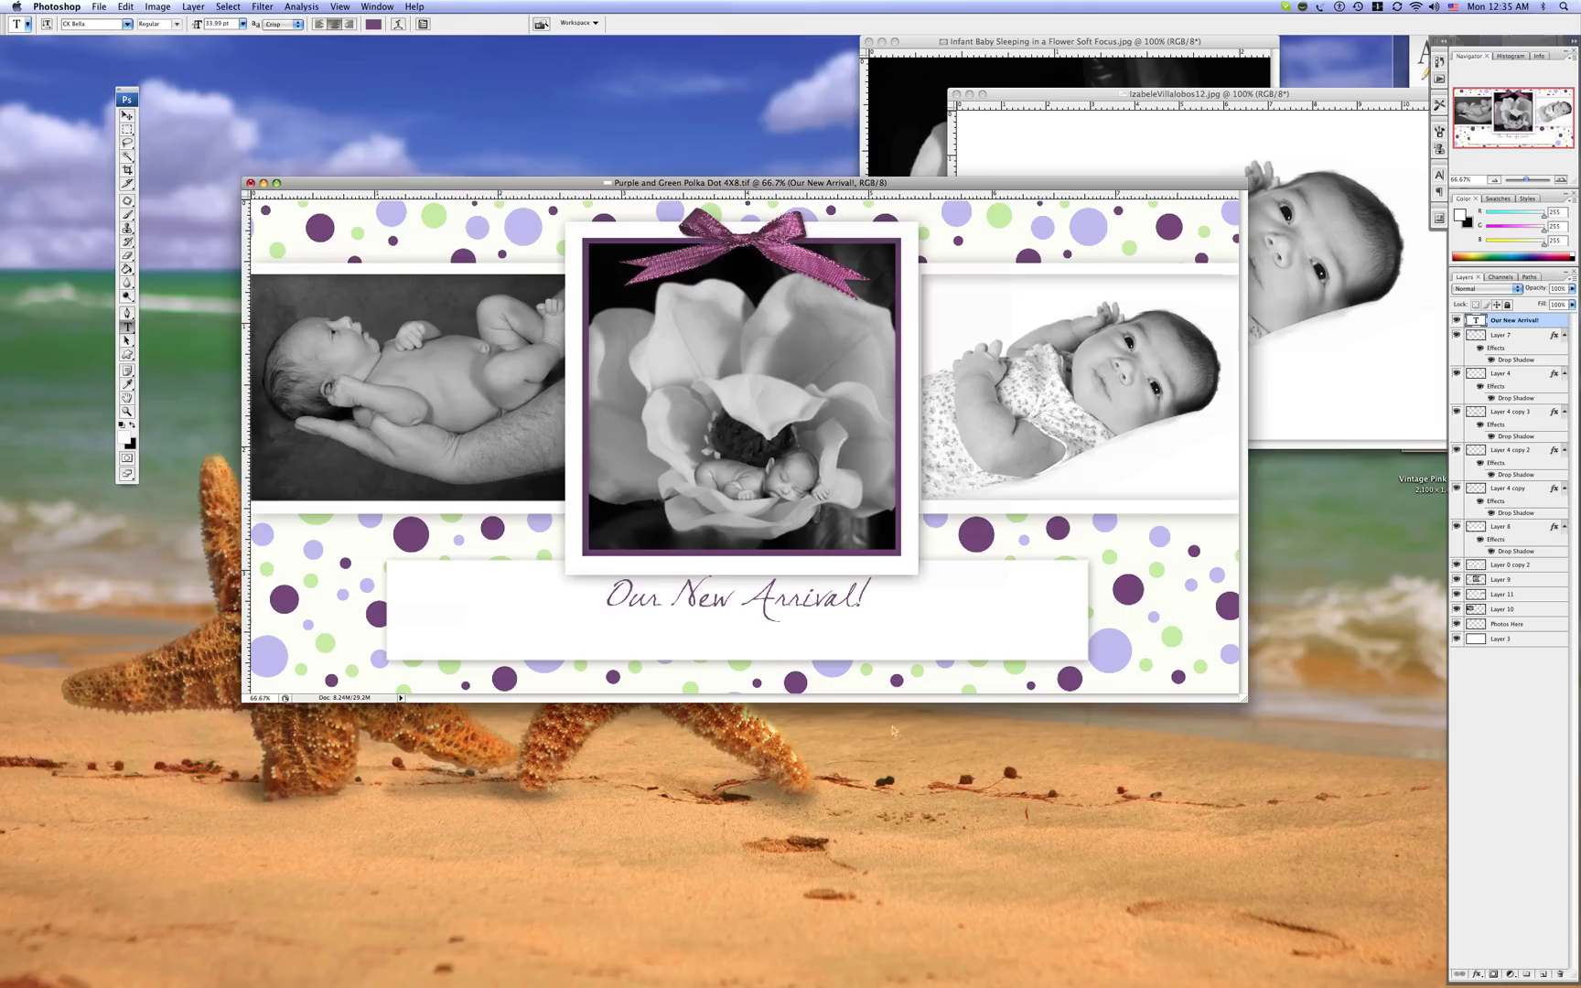
key(v)
drag(737, 597, 748, 342)
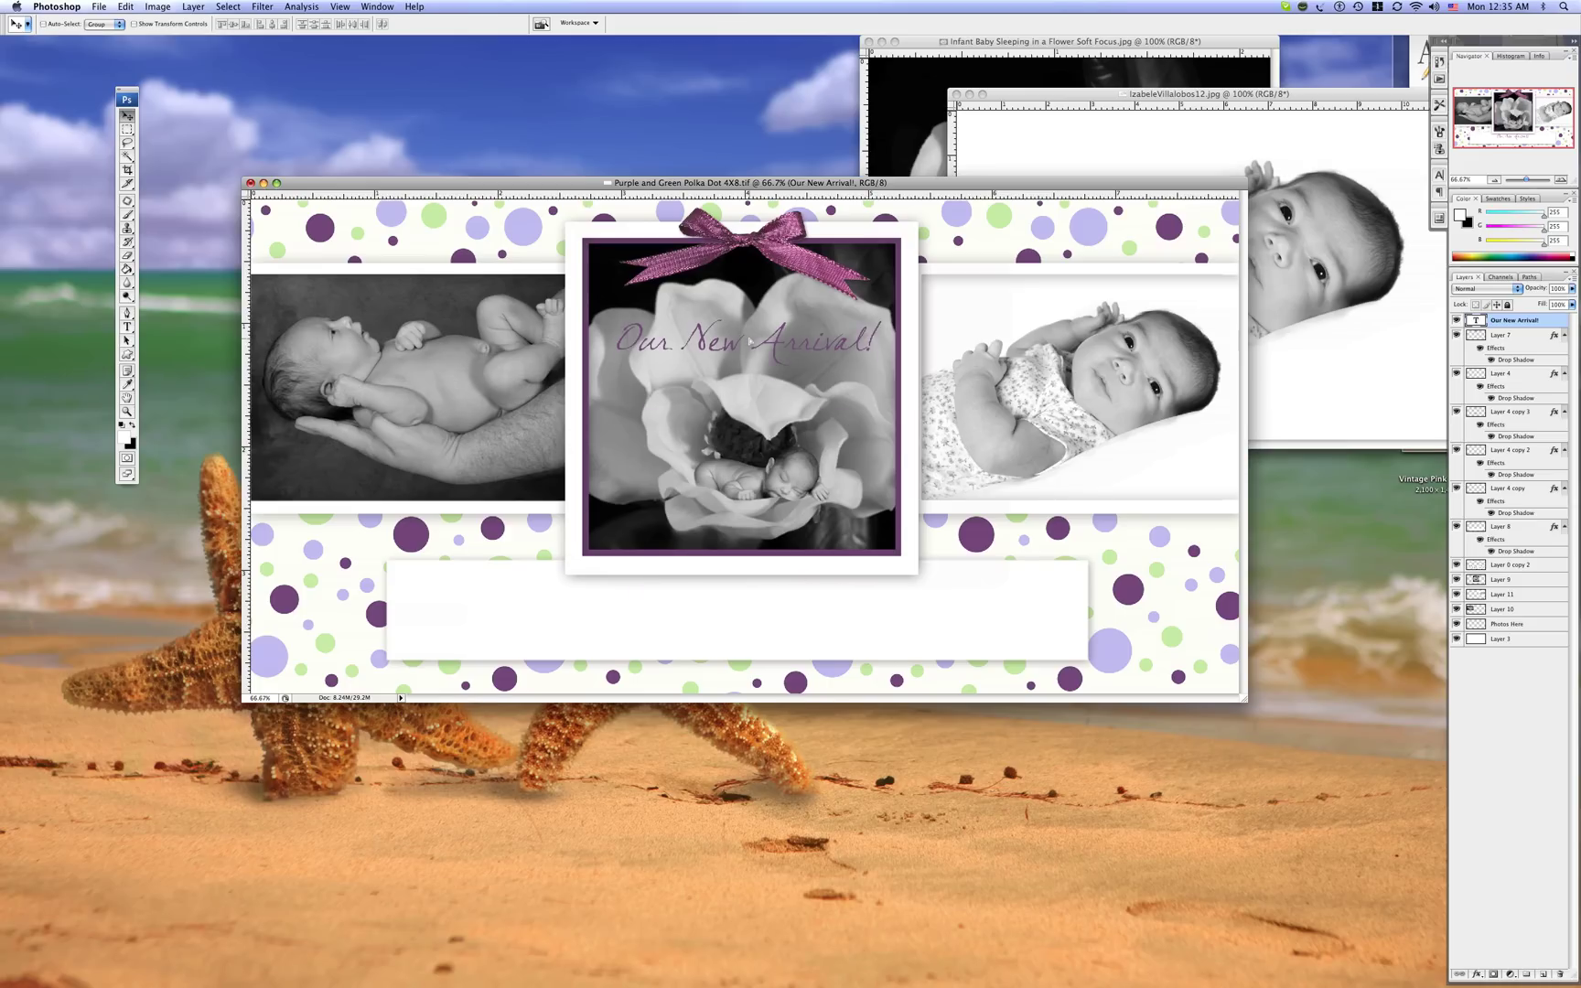
Resize and nudge the 'Our New Arrival!' heading to fit the flower photo
key(super+t)
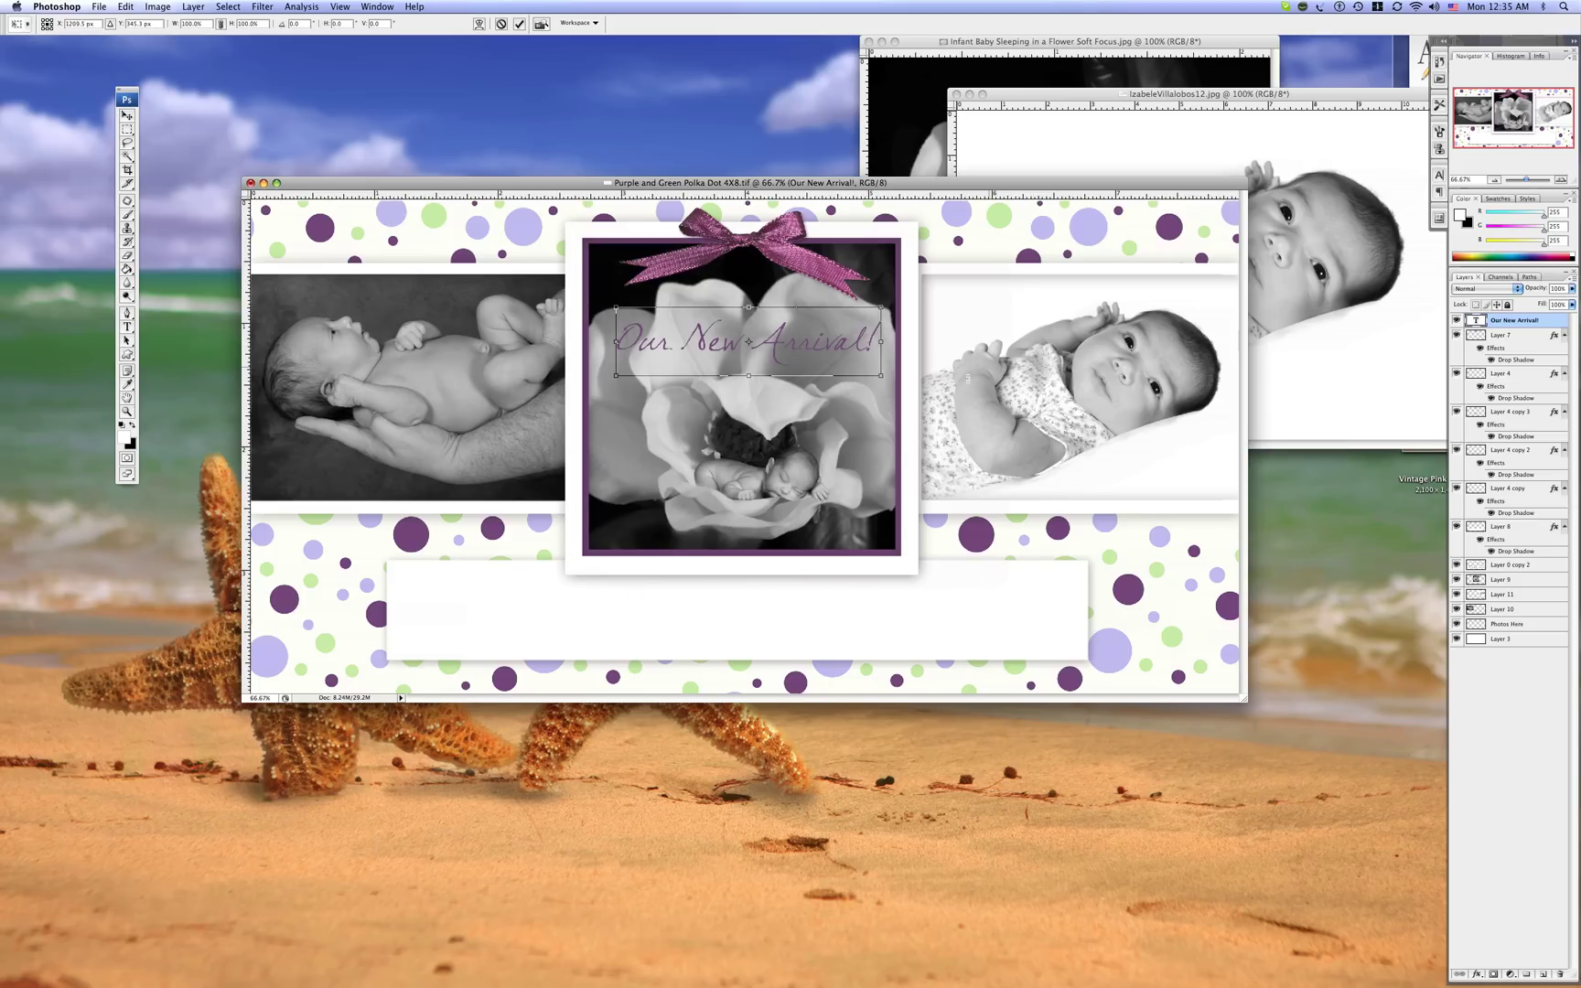
mouse_move(880, 377)
mouse_down()
mouse_move(928, 393)
mouse_move(898, 394)
mouse_up()
drag(816, 354, 819, 351)
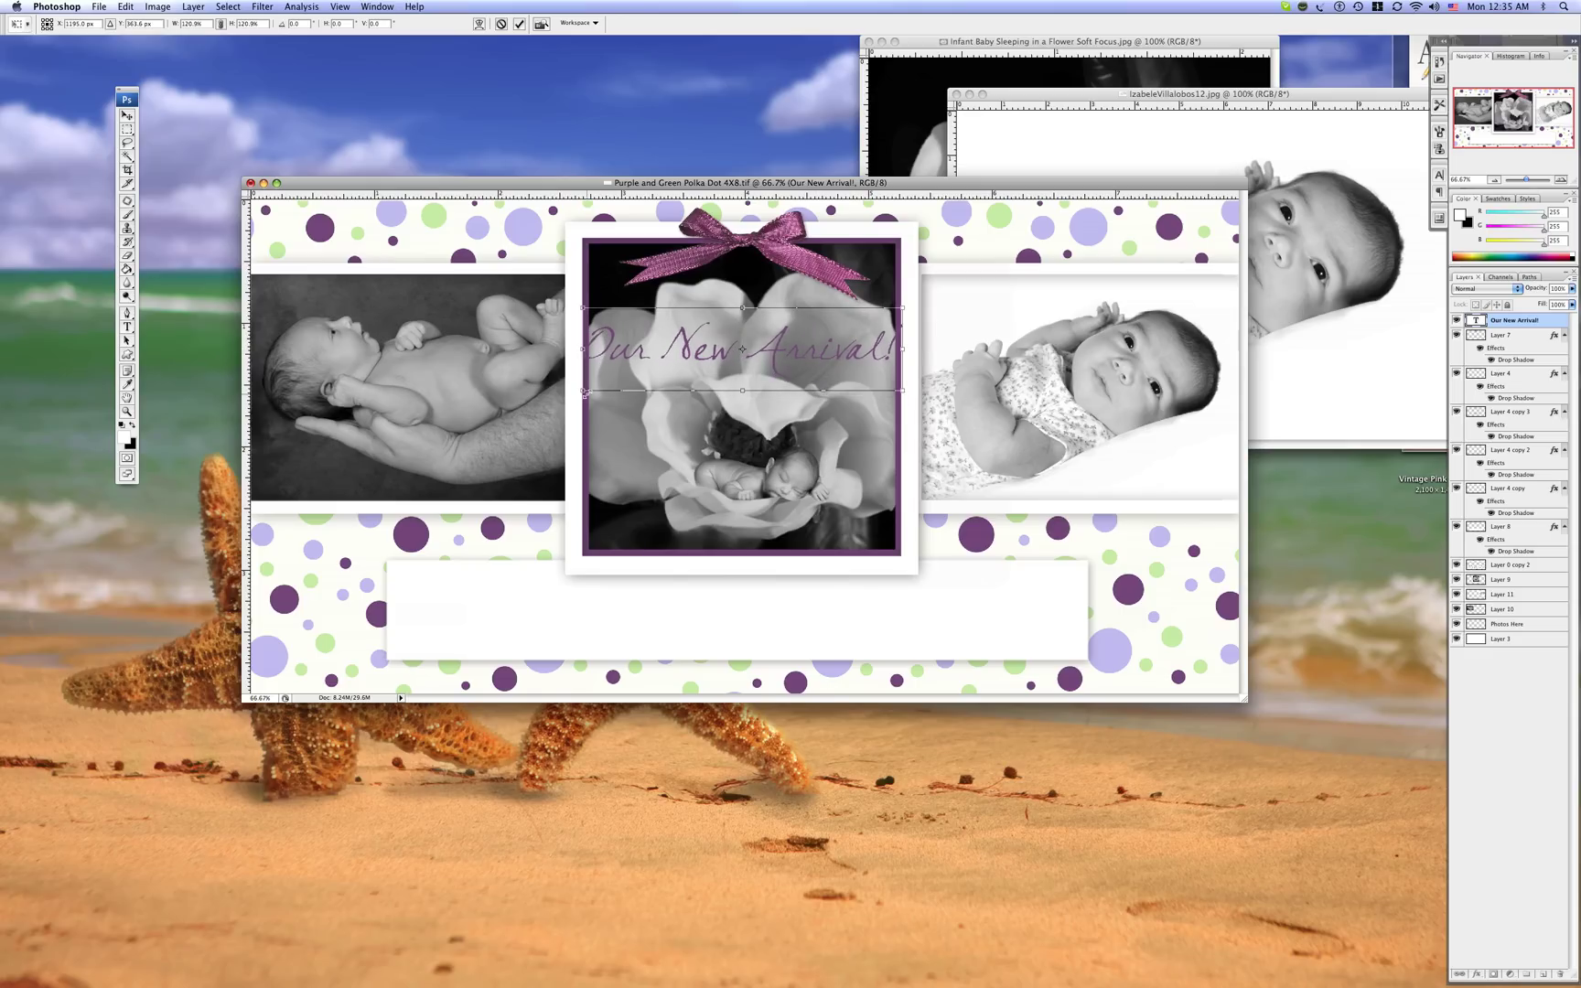
drag(586, 393, 608, 387)
key(Return)
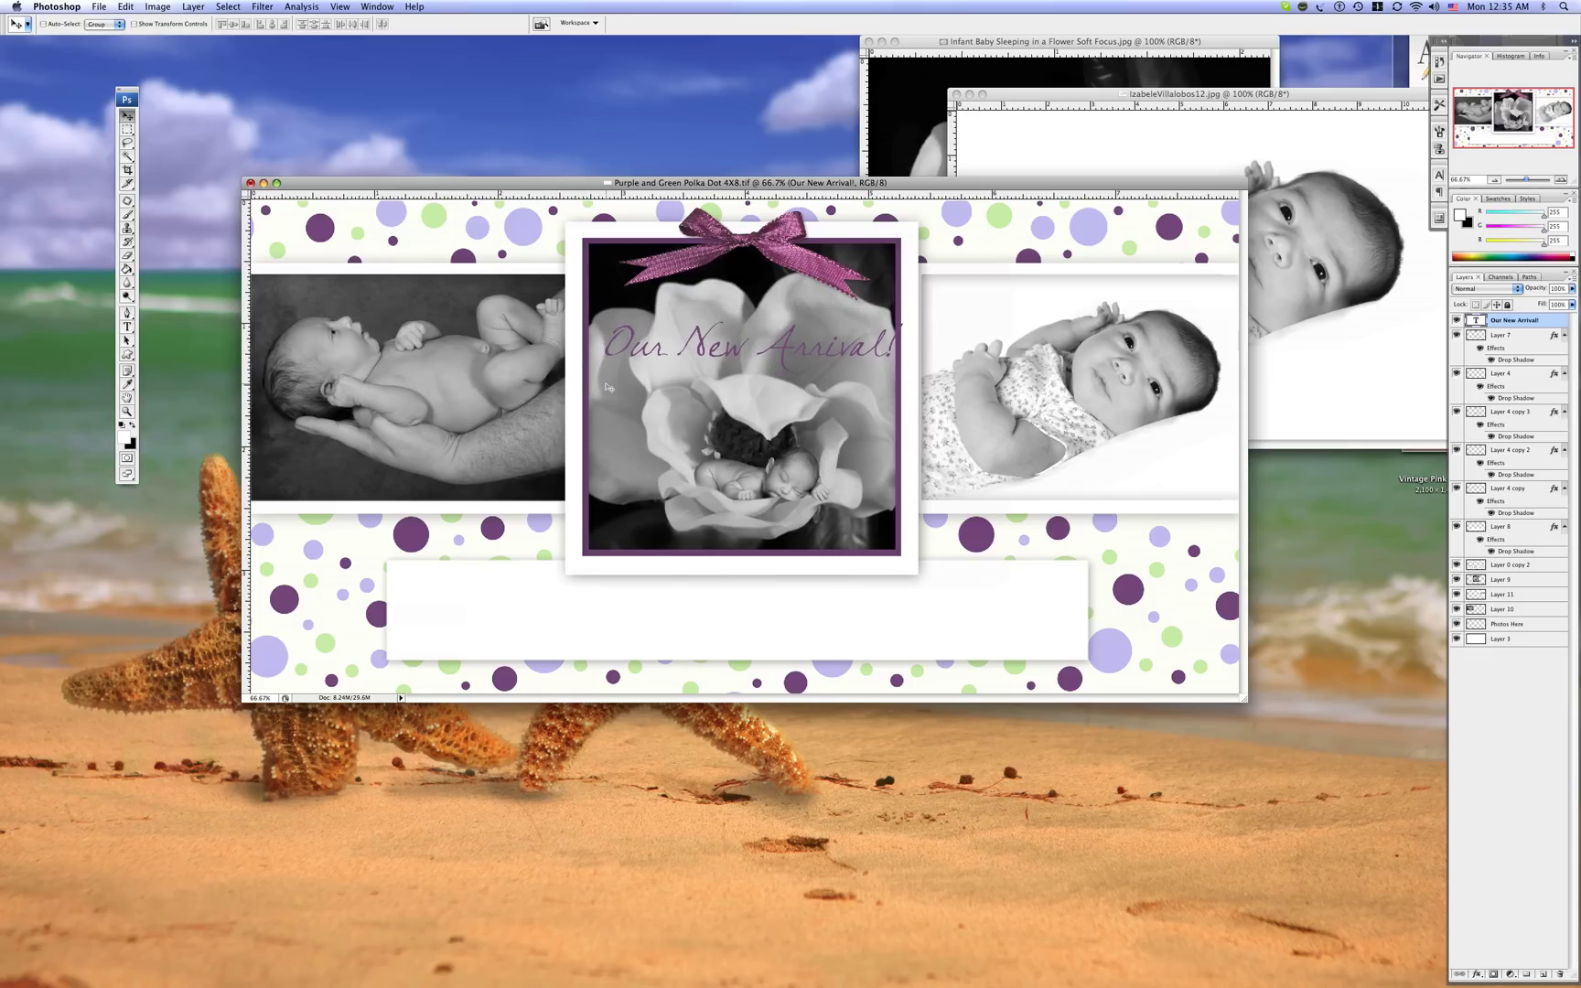
Recolour the heading text near-black (#0b0a0b) and commit the edit
double_click(1476, 321)
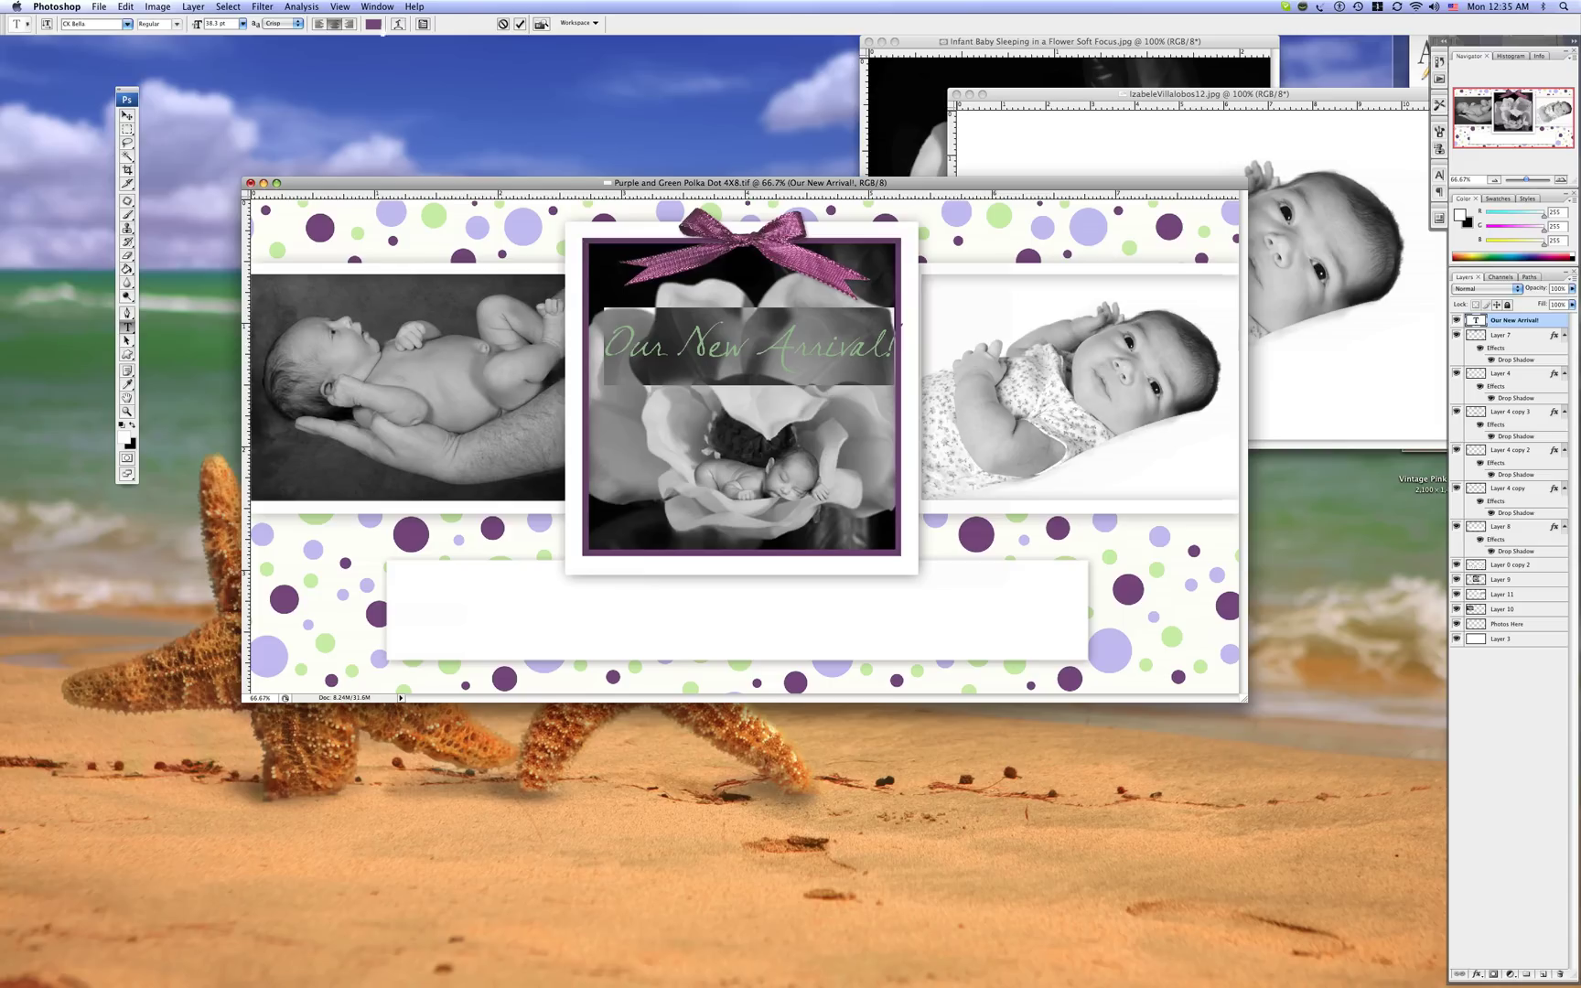
click(372, 24)
click(475, 223)
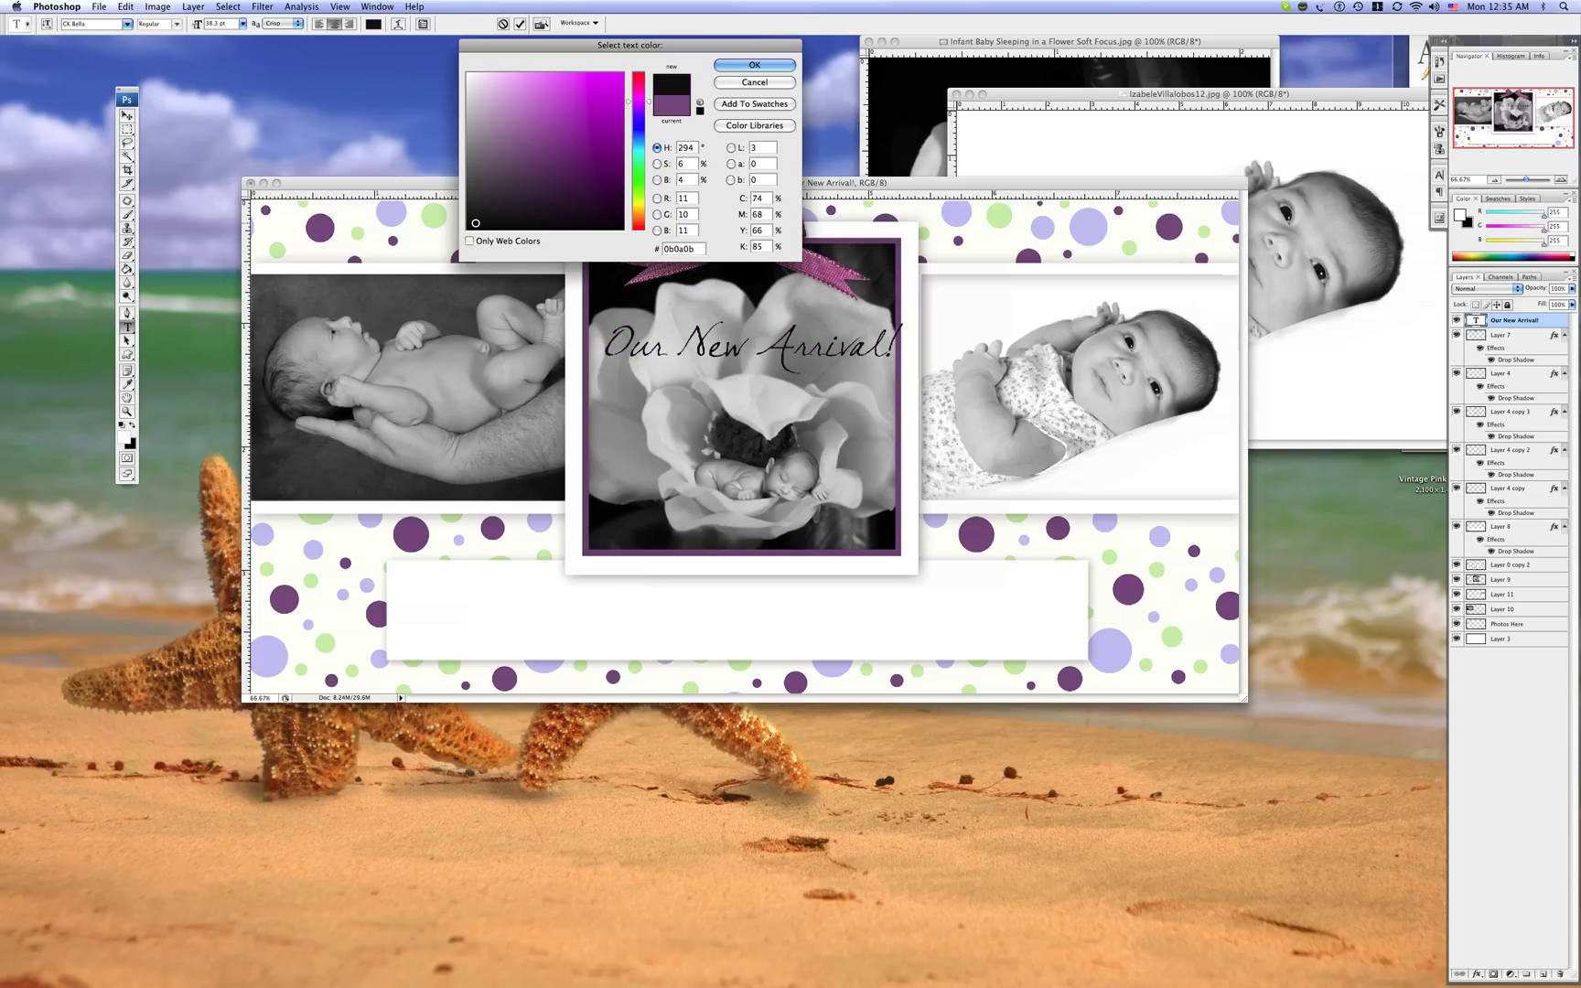
key(Return)
key(ctrl+Return)
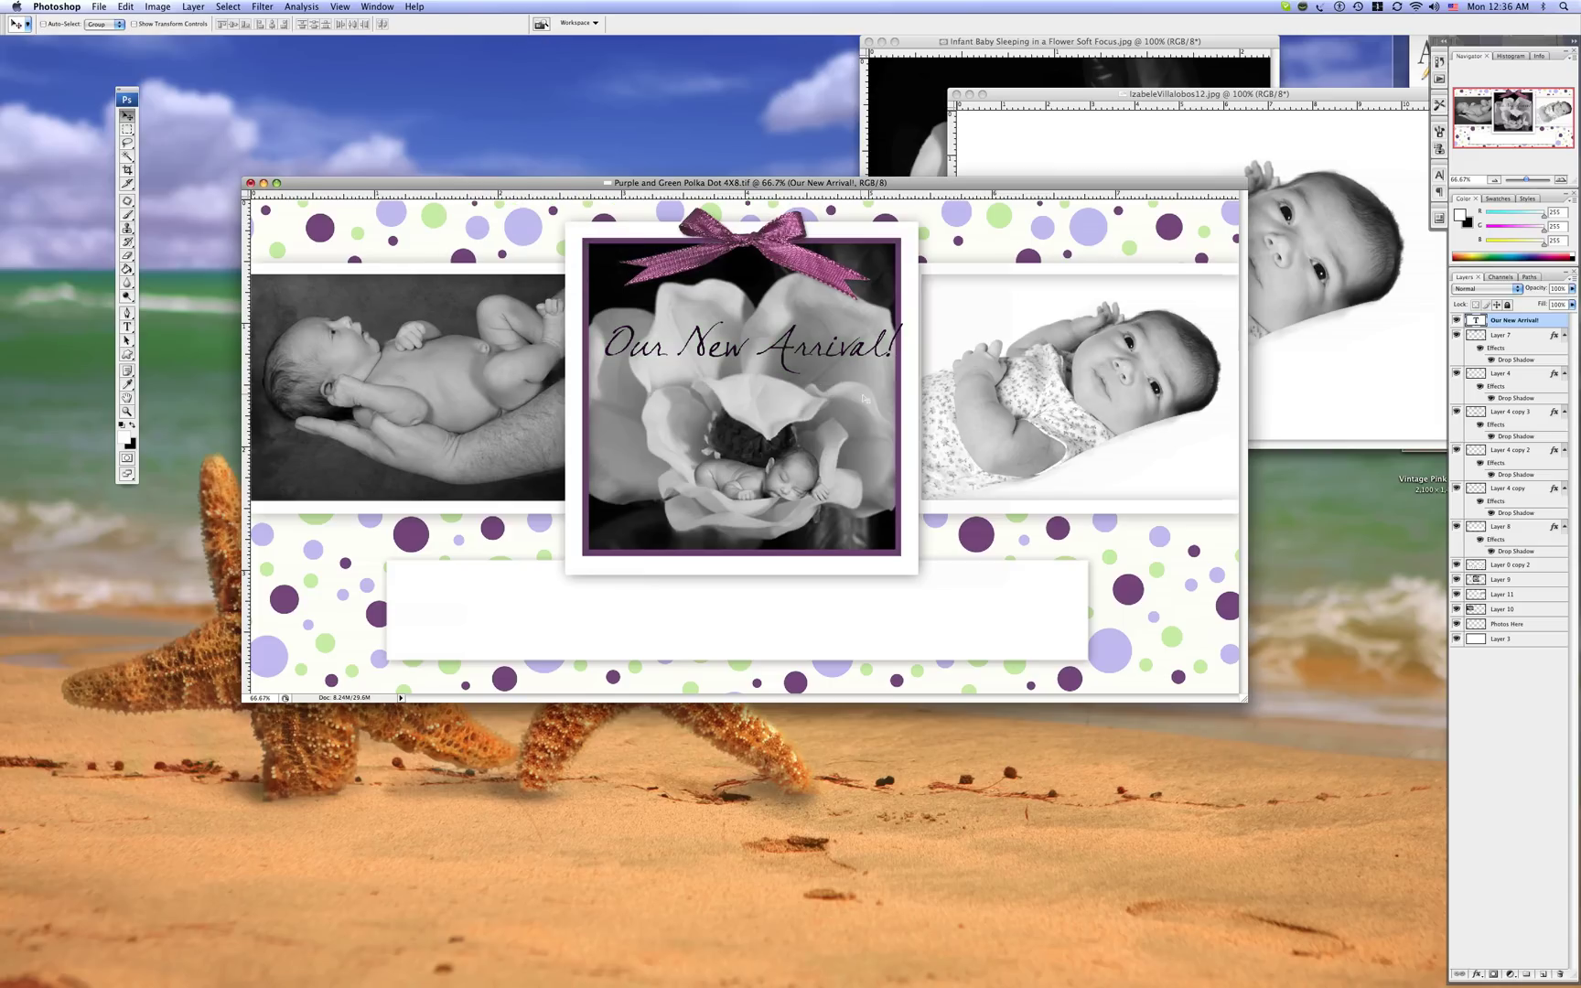
key(t)
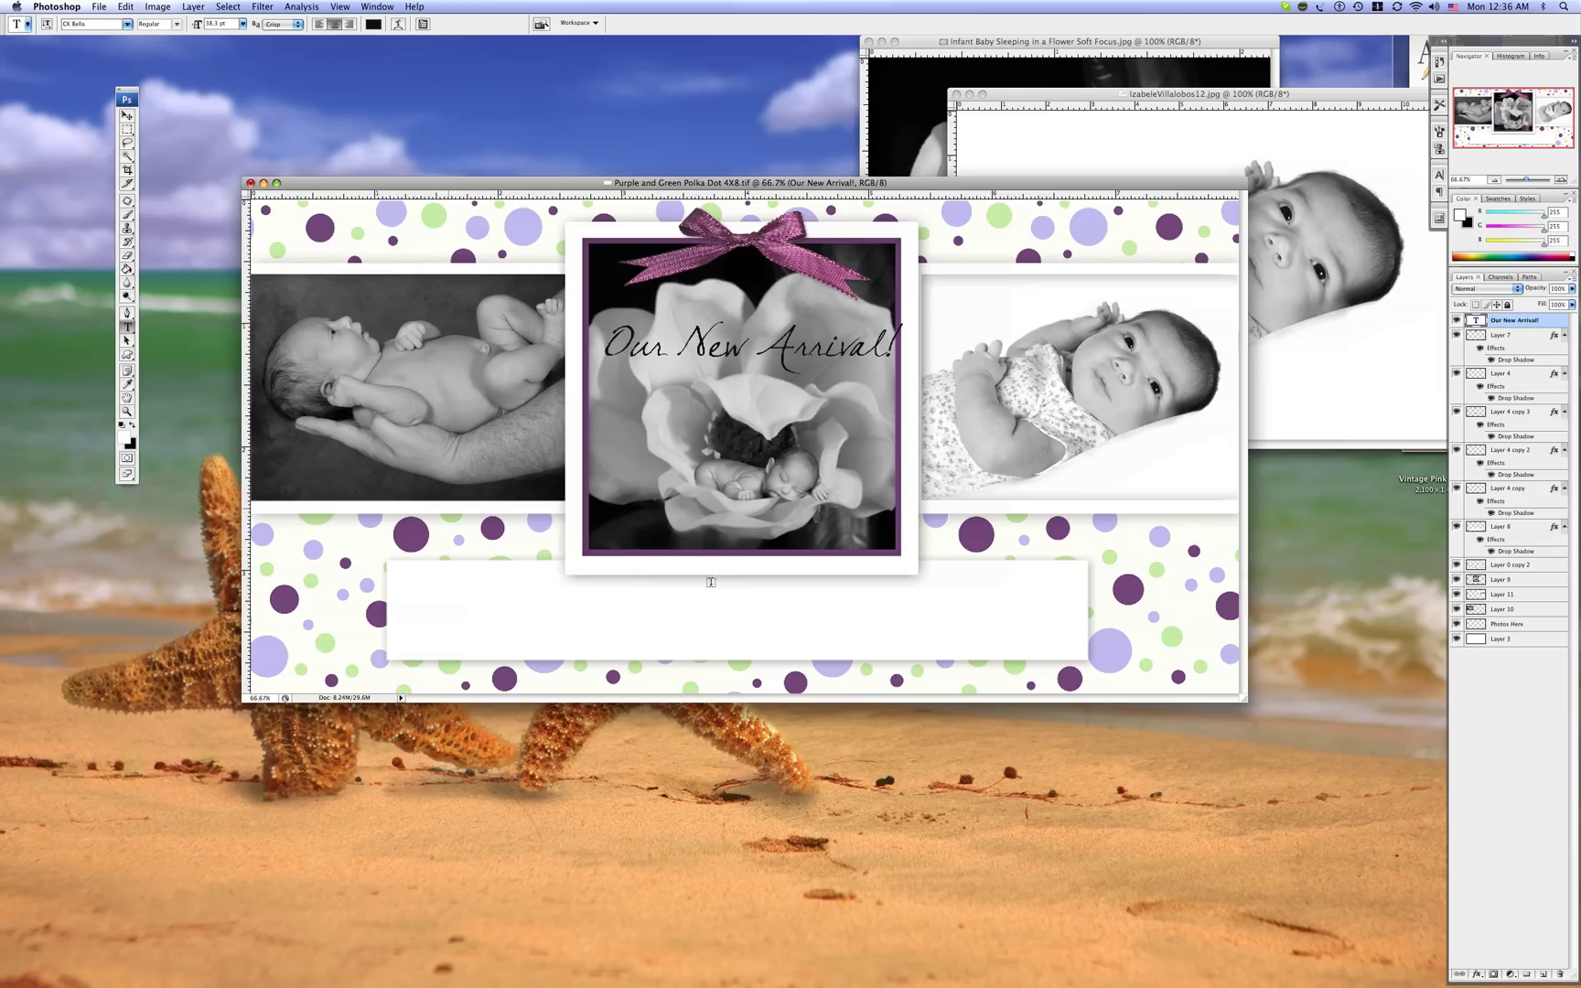
Type the caption 'Our newborn' with the baby's name and 'Weighing XYZ..' in the white box
click(746, 599)
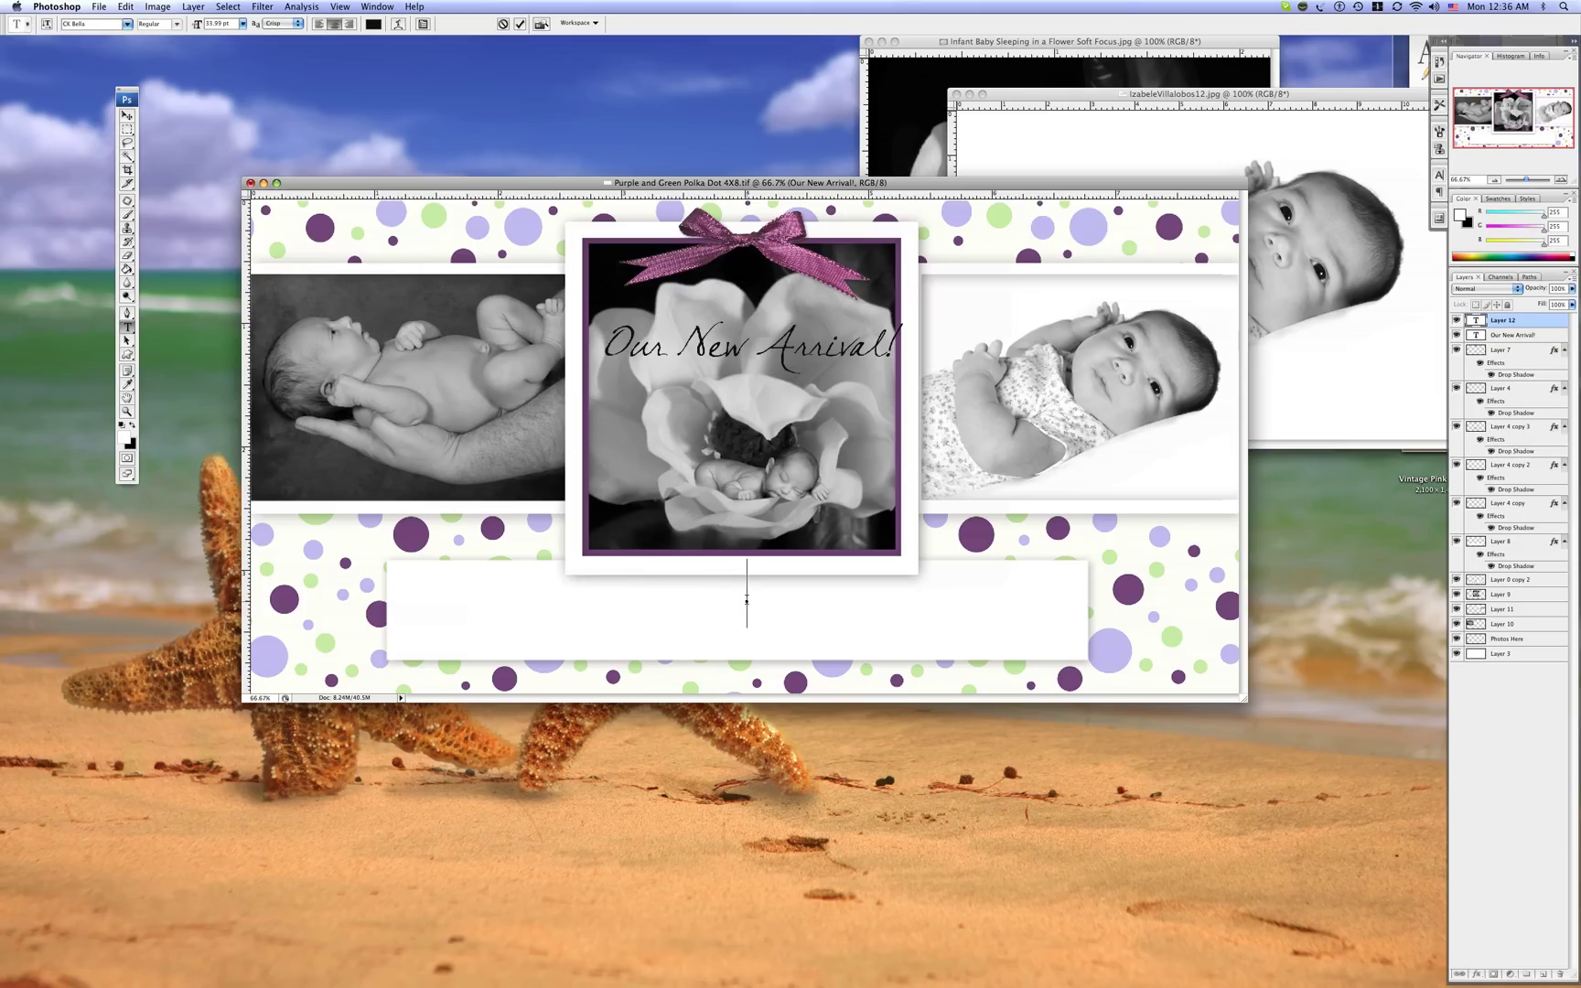
text(Our newbor)
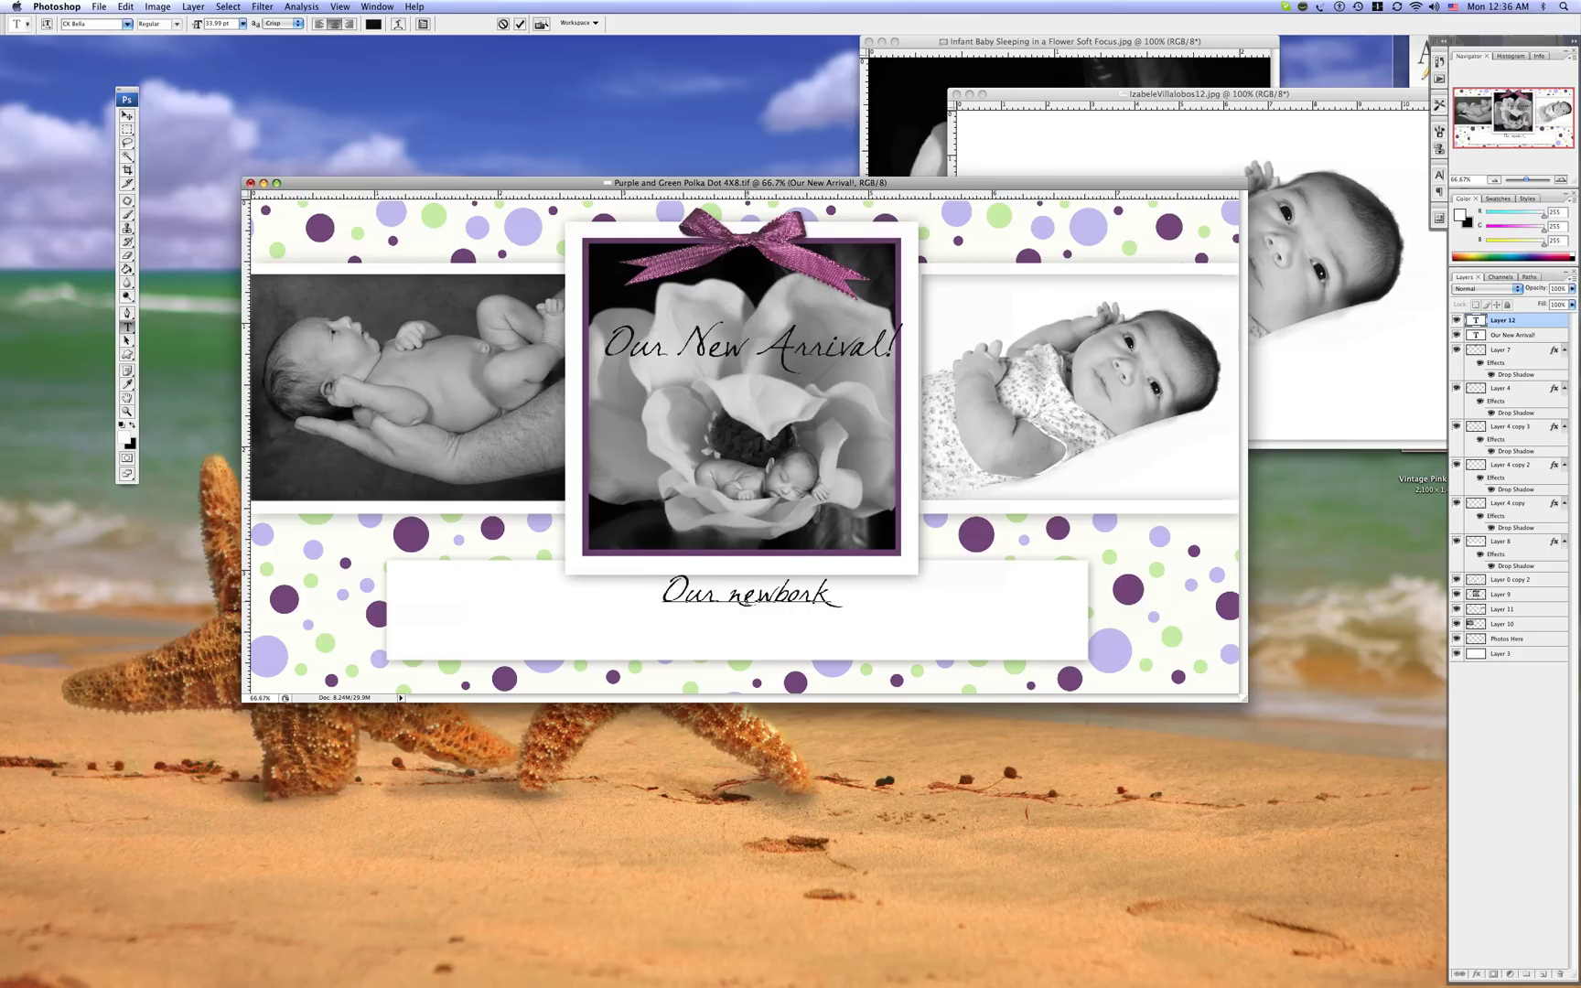
text(n Kristin)
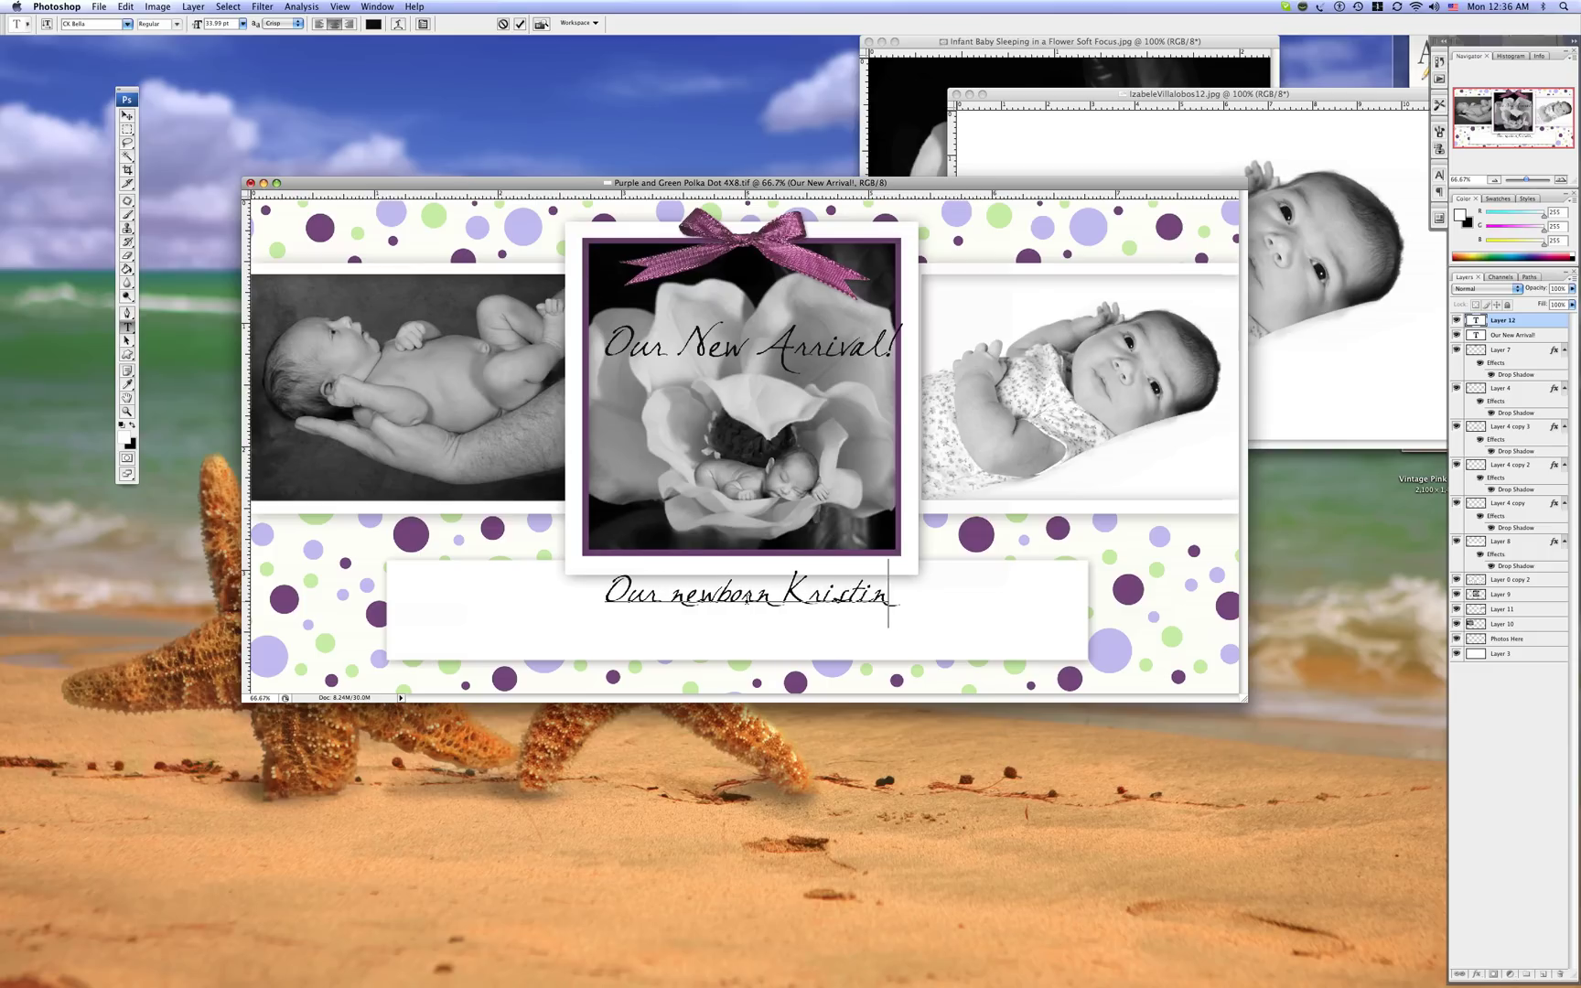
text(a Weig)
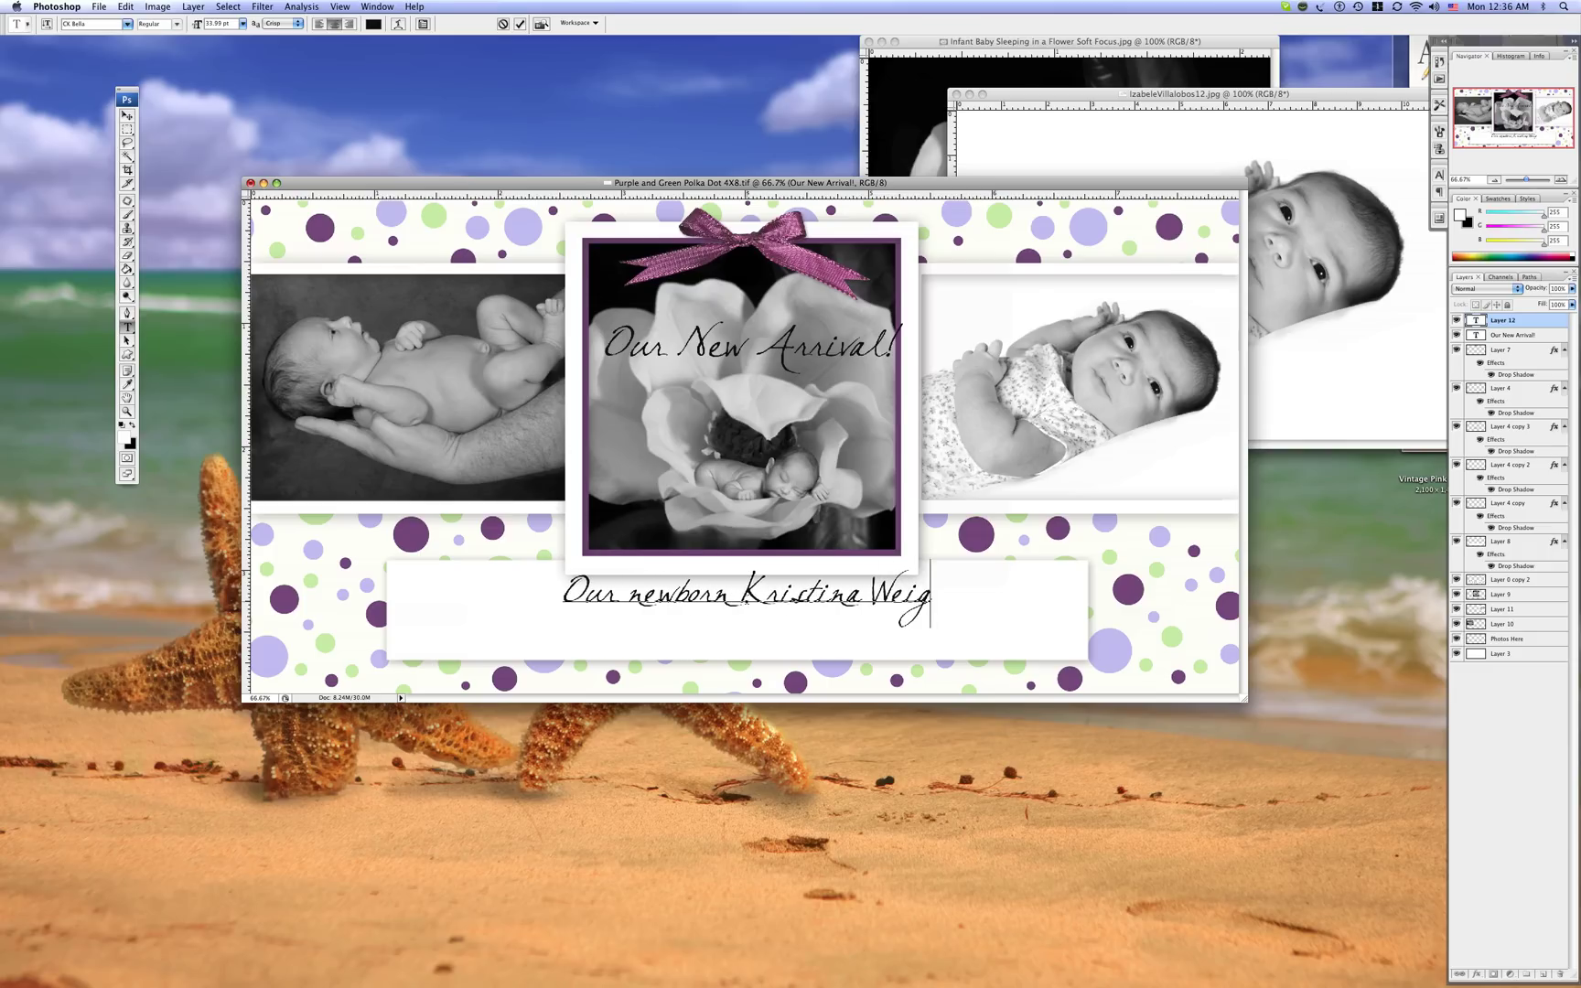
text(hing XY)
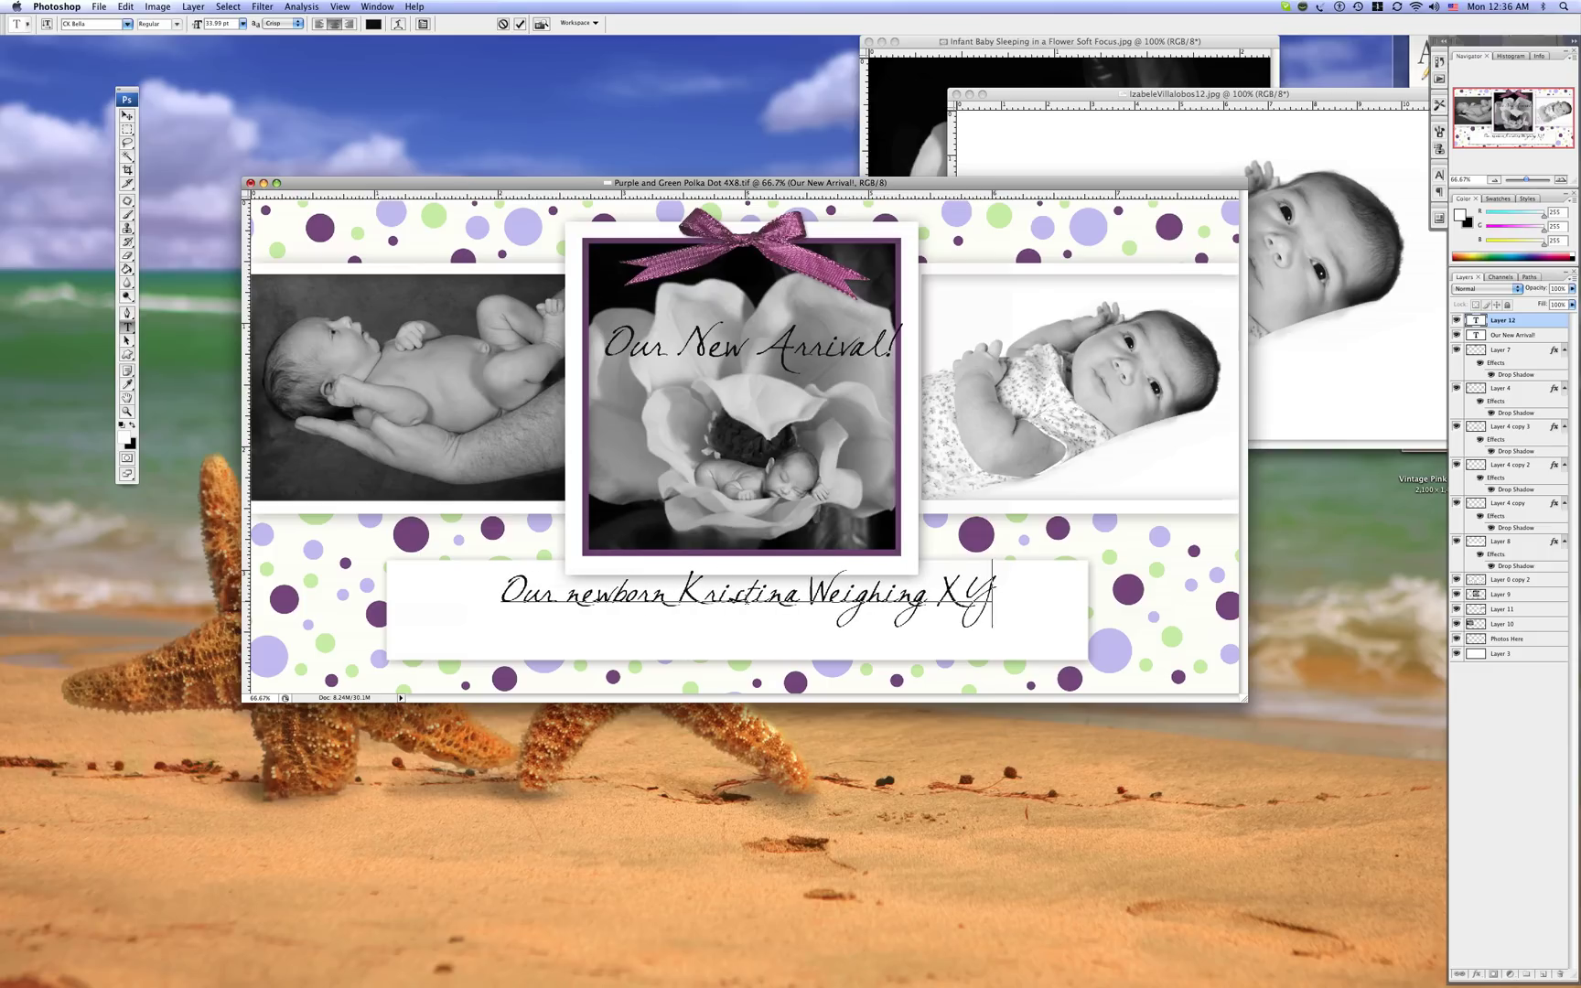
text(Z...)
key(super+Return)
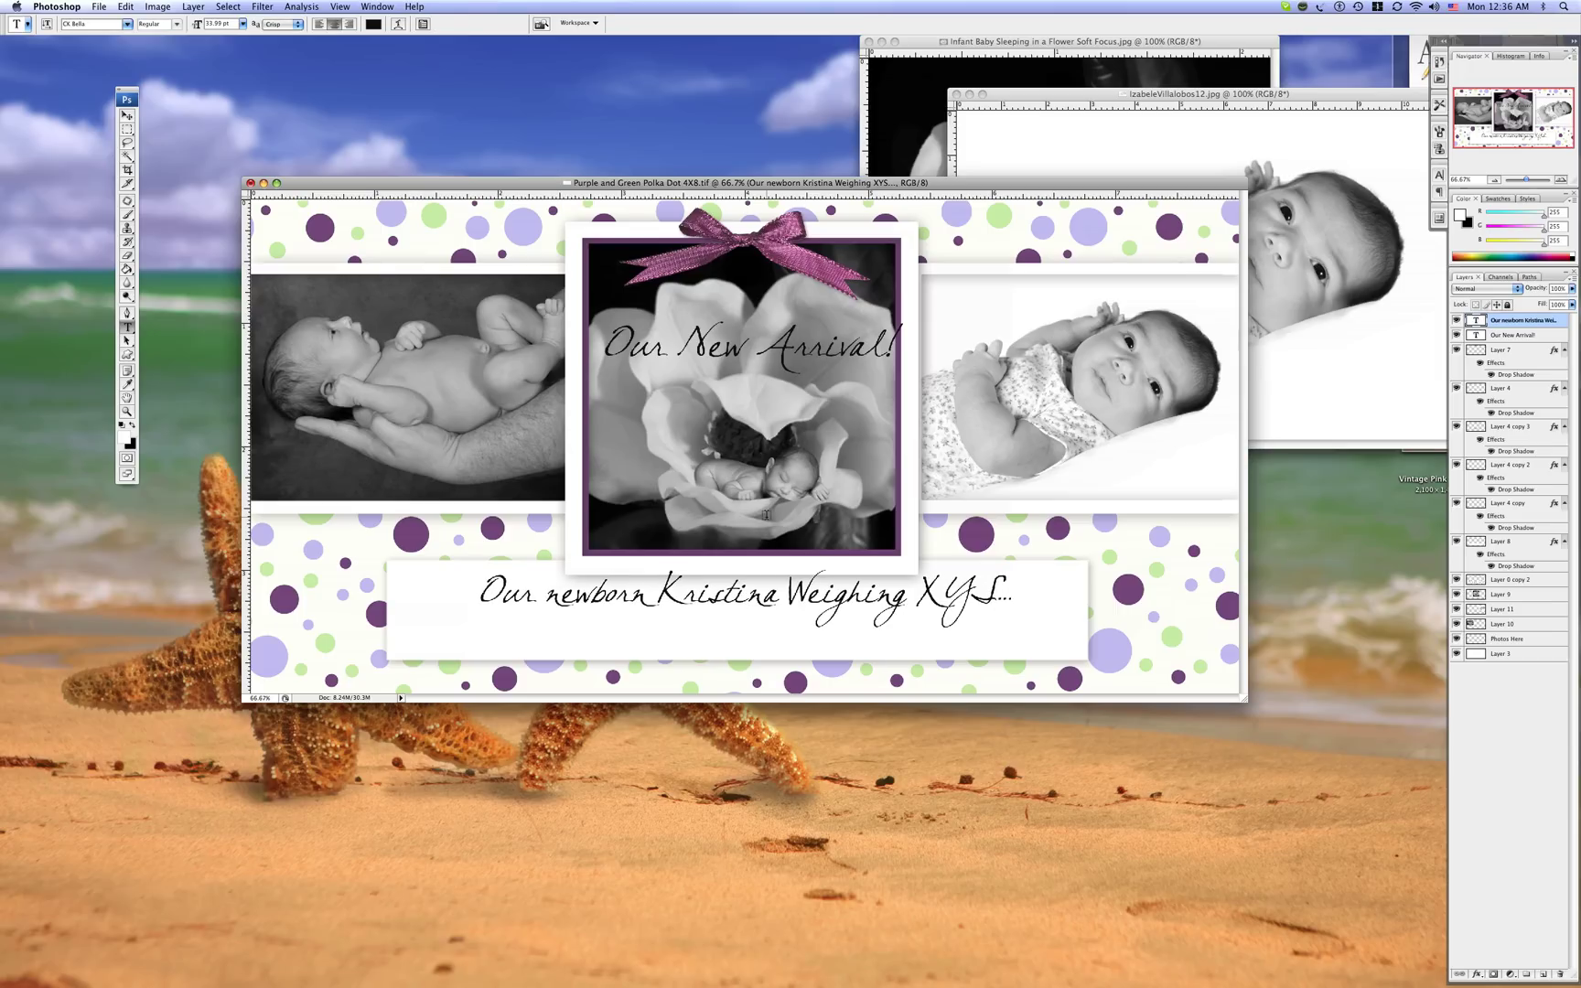
Shift the caption lower-left and enlarge it to about 116%
key(v)
mouse_move(732, 611)
mouse_down()
mouse_move(676, 637)
mouse_move(724, 625)
mouse_move(716, 596)
mouse_move(713, 615)
mouse_up()
key(super+t)
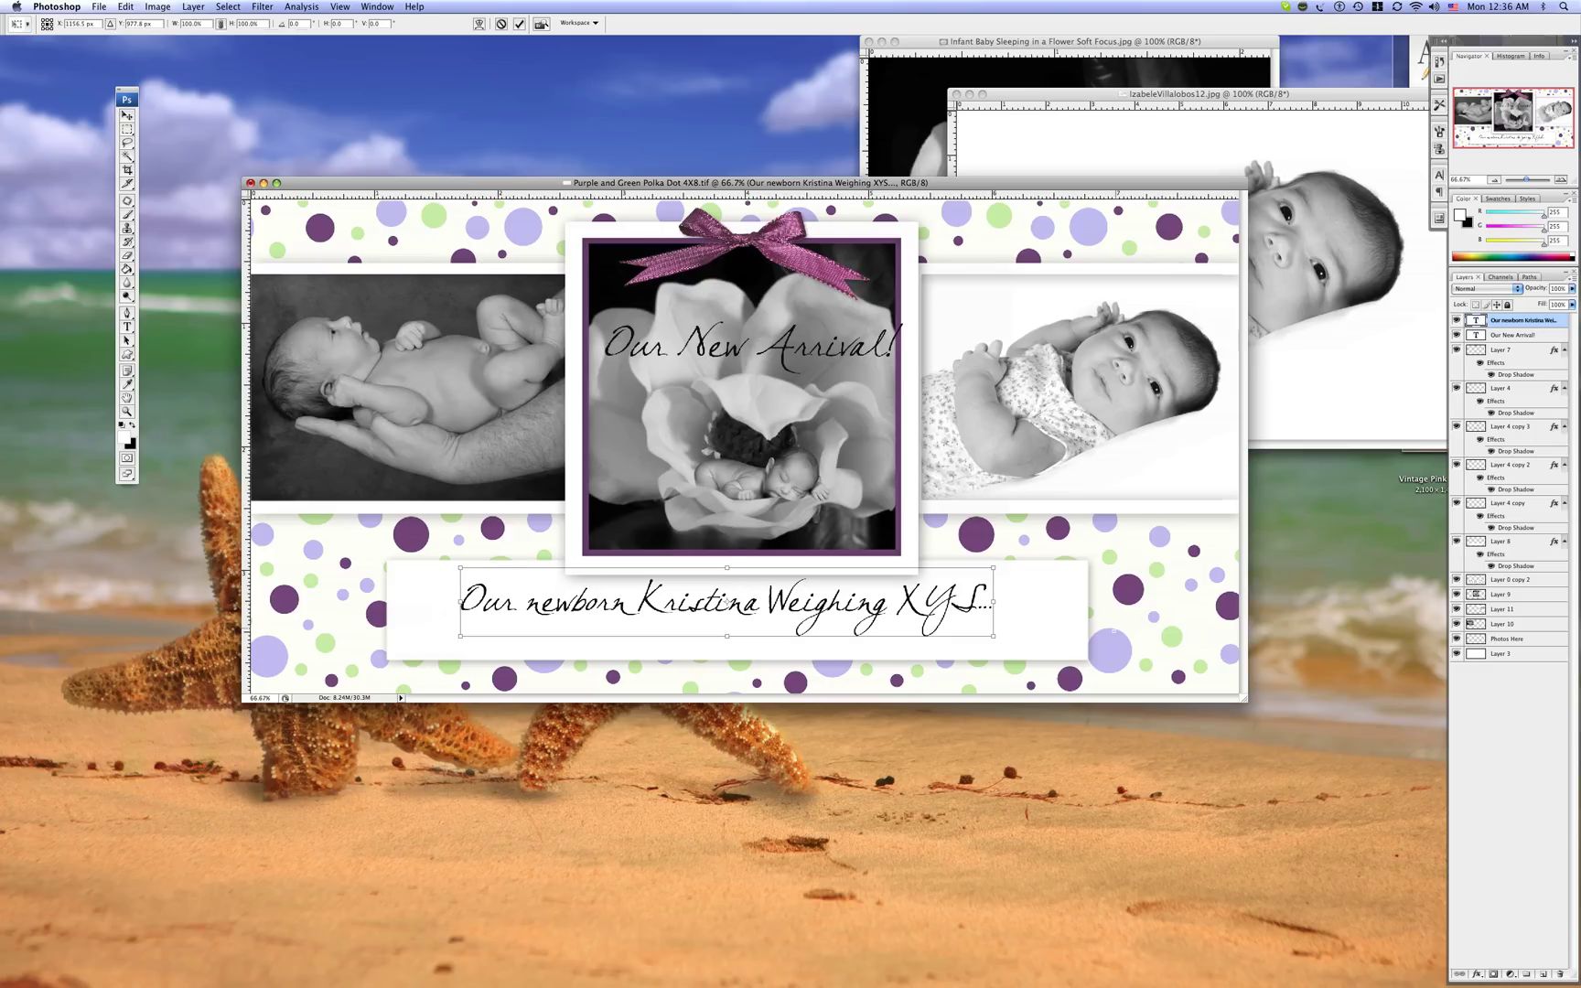
mouse_move(993, 636)
mouse_down()
mouse_move(1080, 647)
mouse_move(998, 634)
mouse_move(1019, 642)
mouse_up()
key(Return)
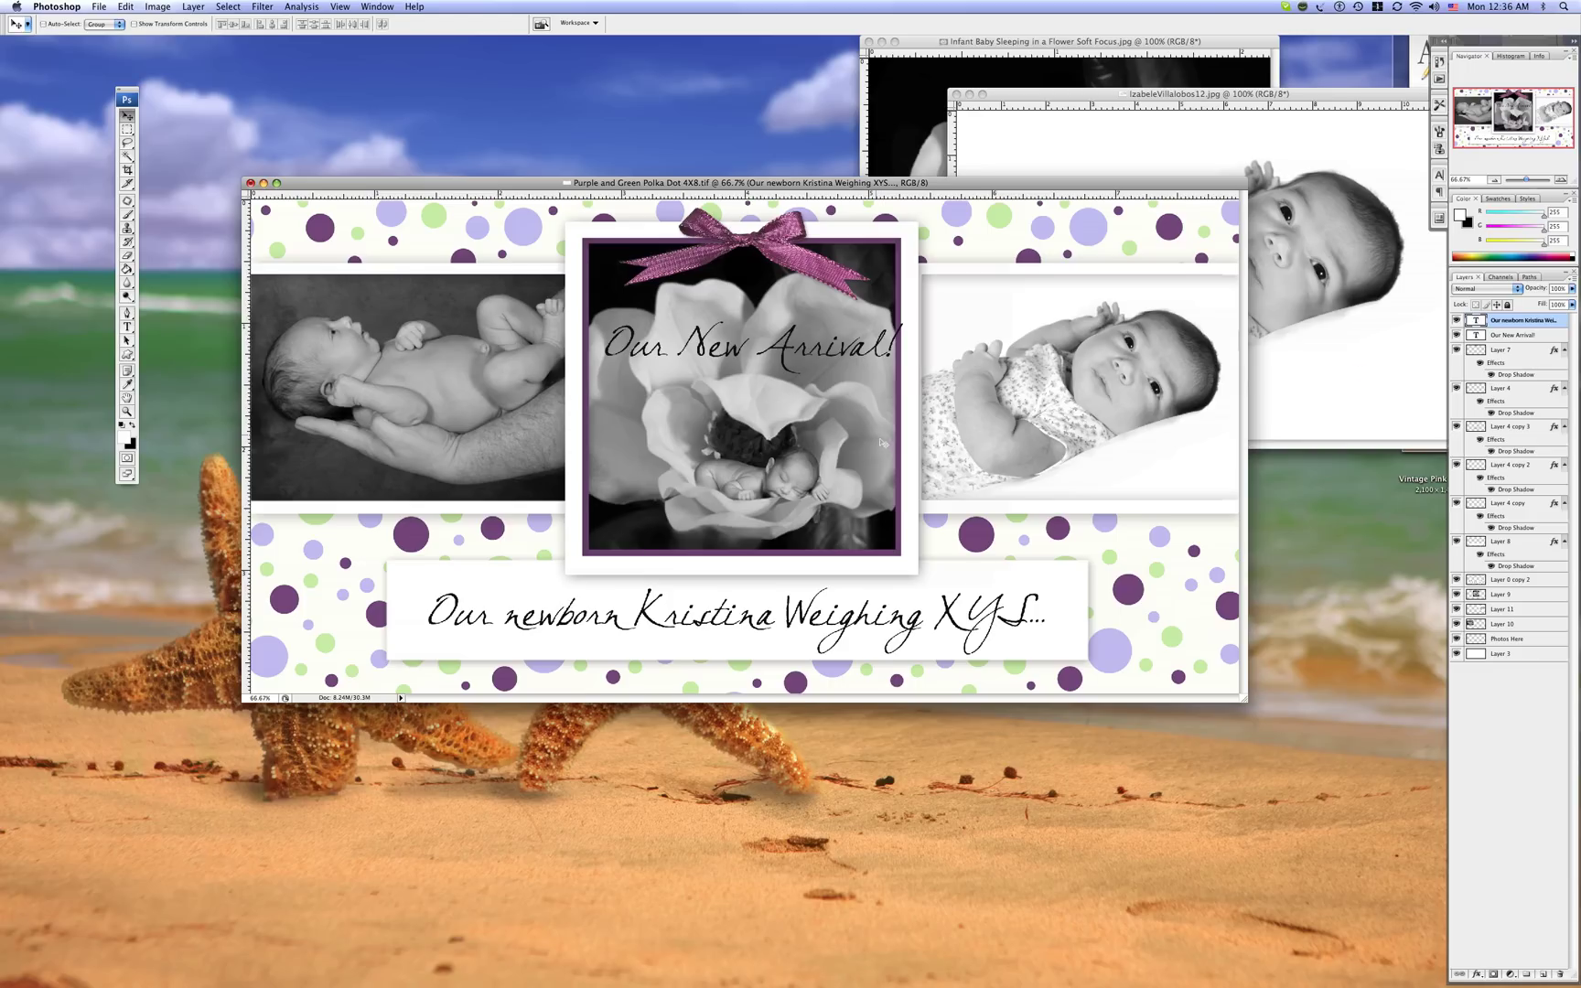
click(157, 6)
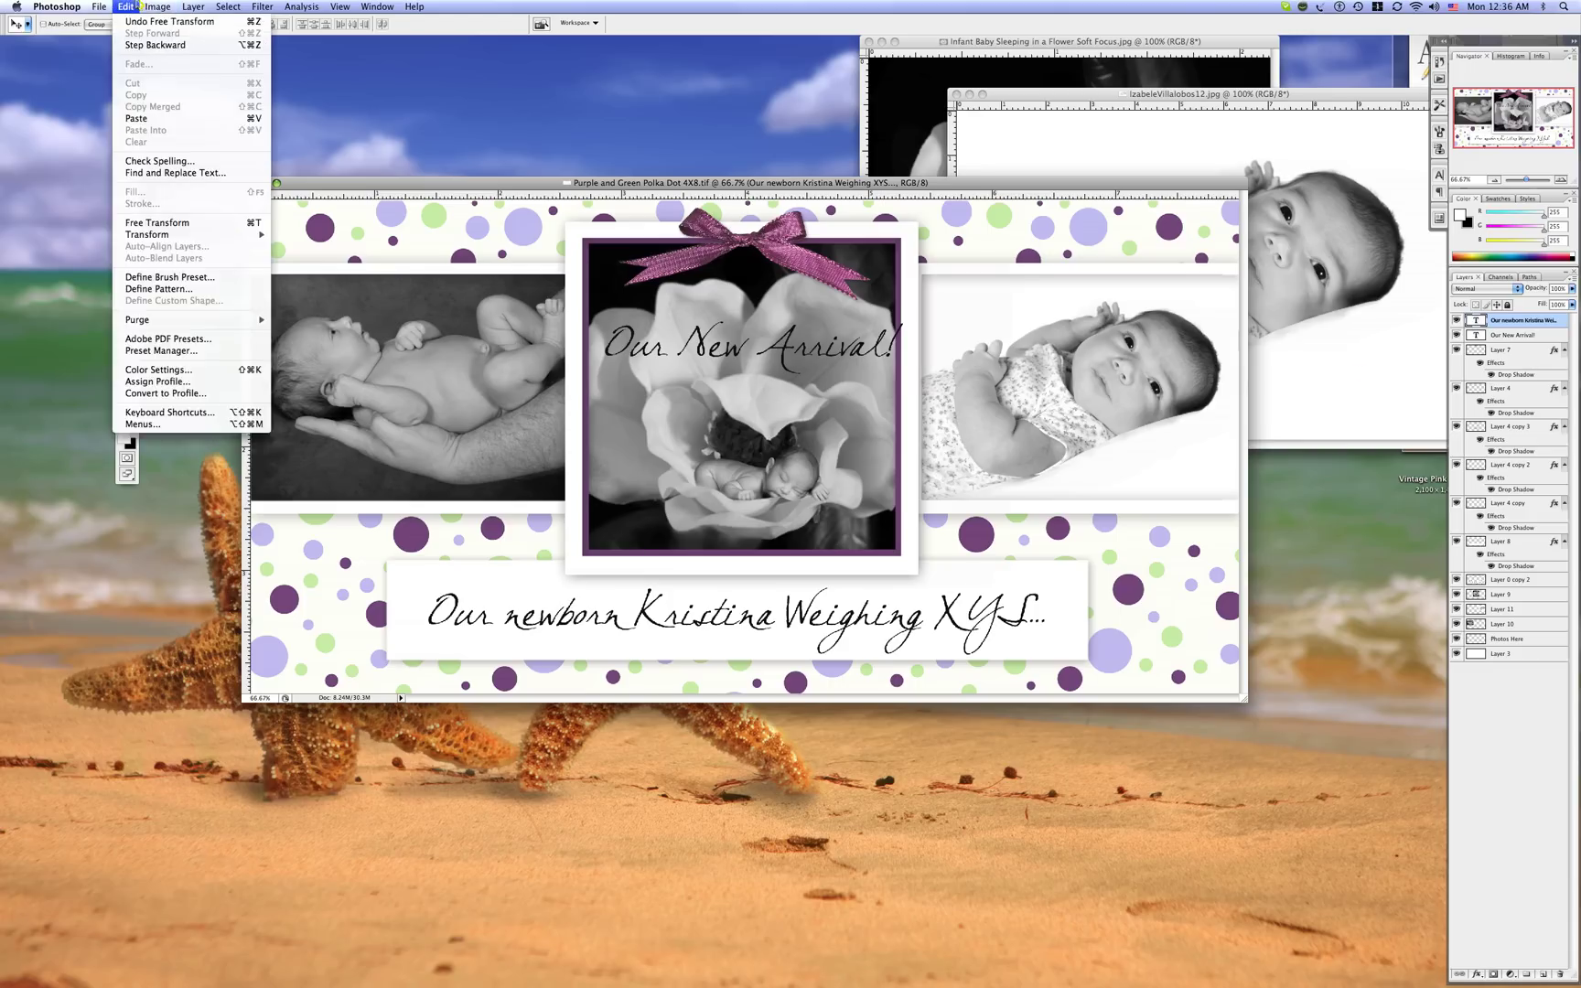
mouse_move(193, 6)
mouse_move(201, 81)
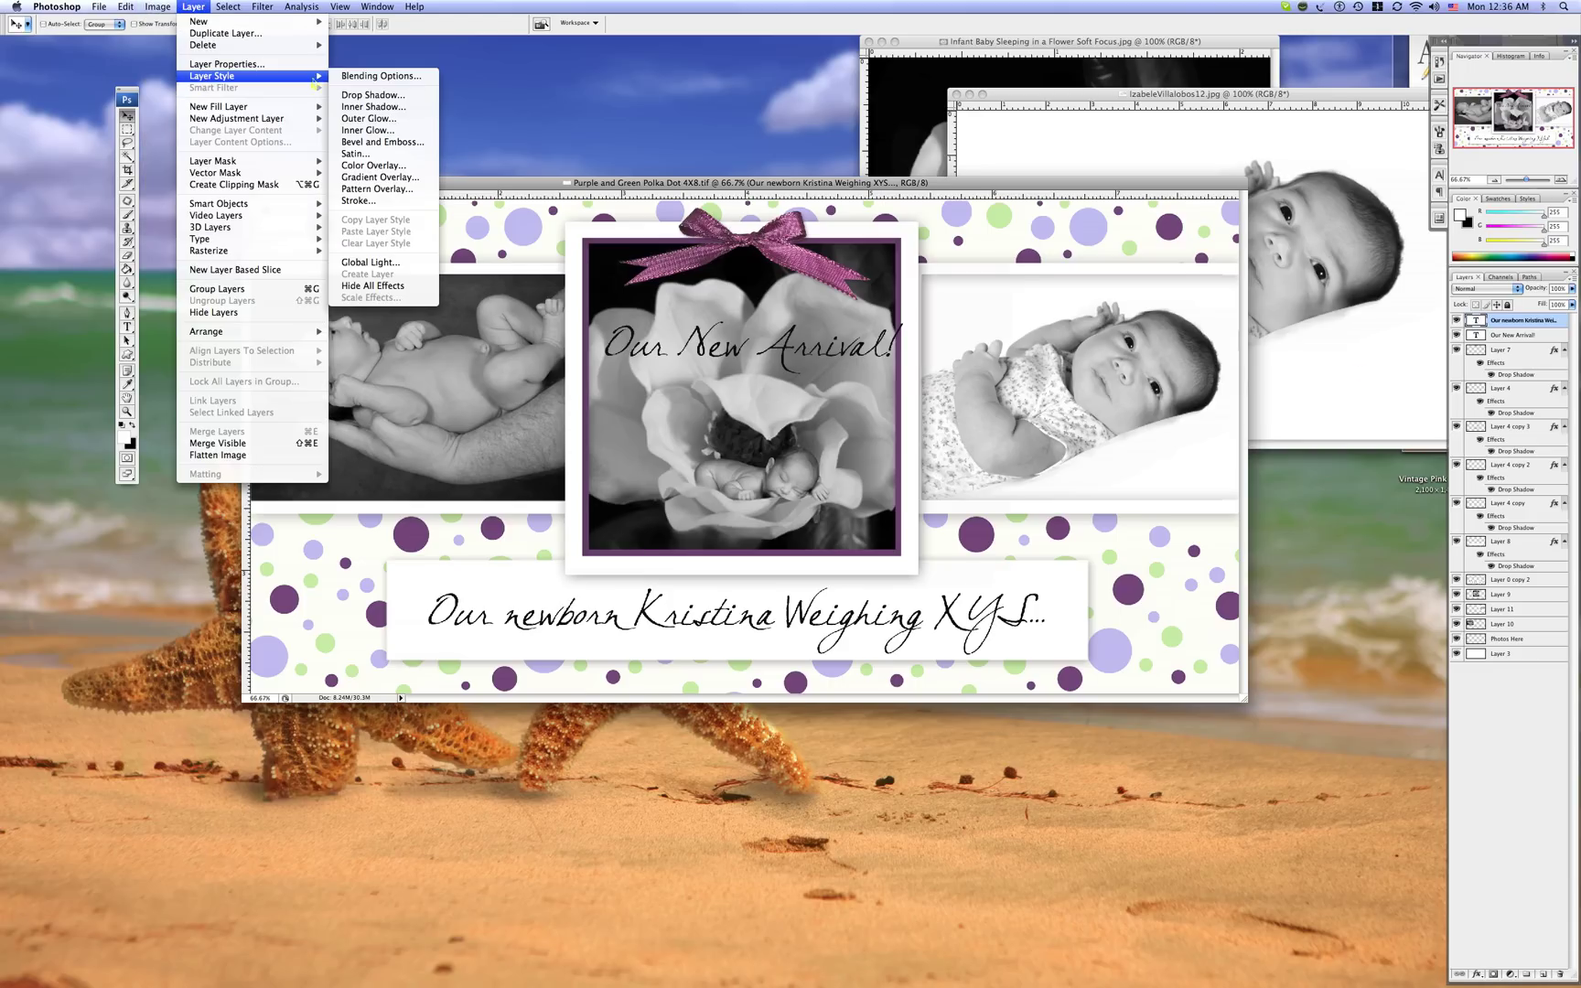
click(371, 97)
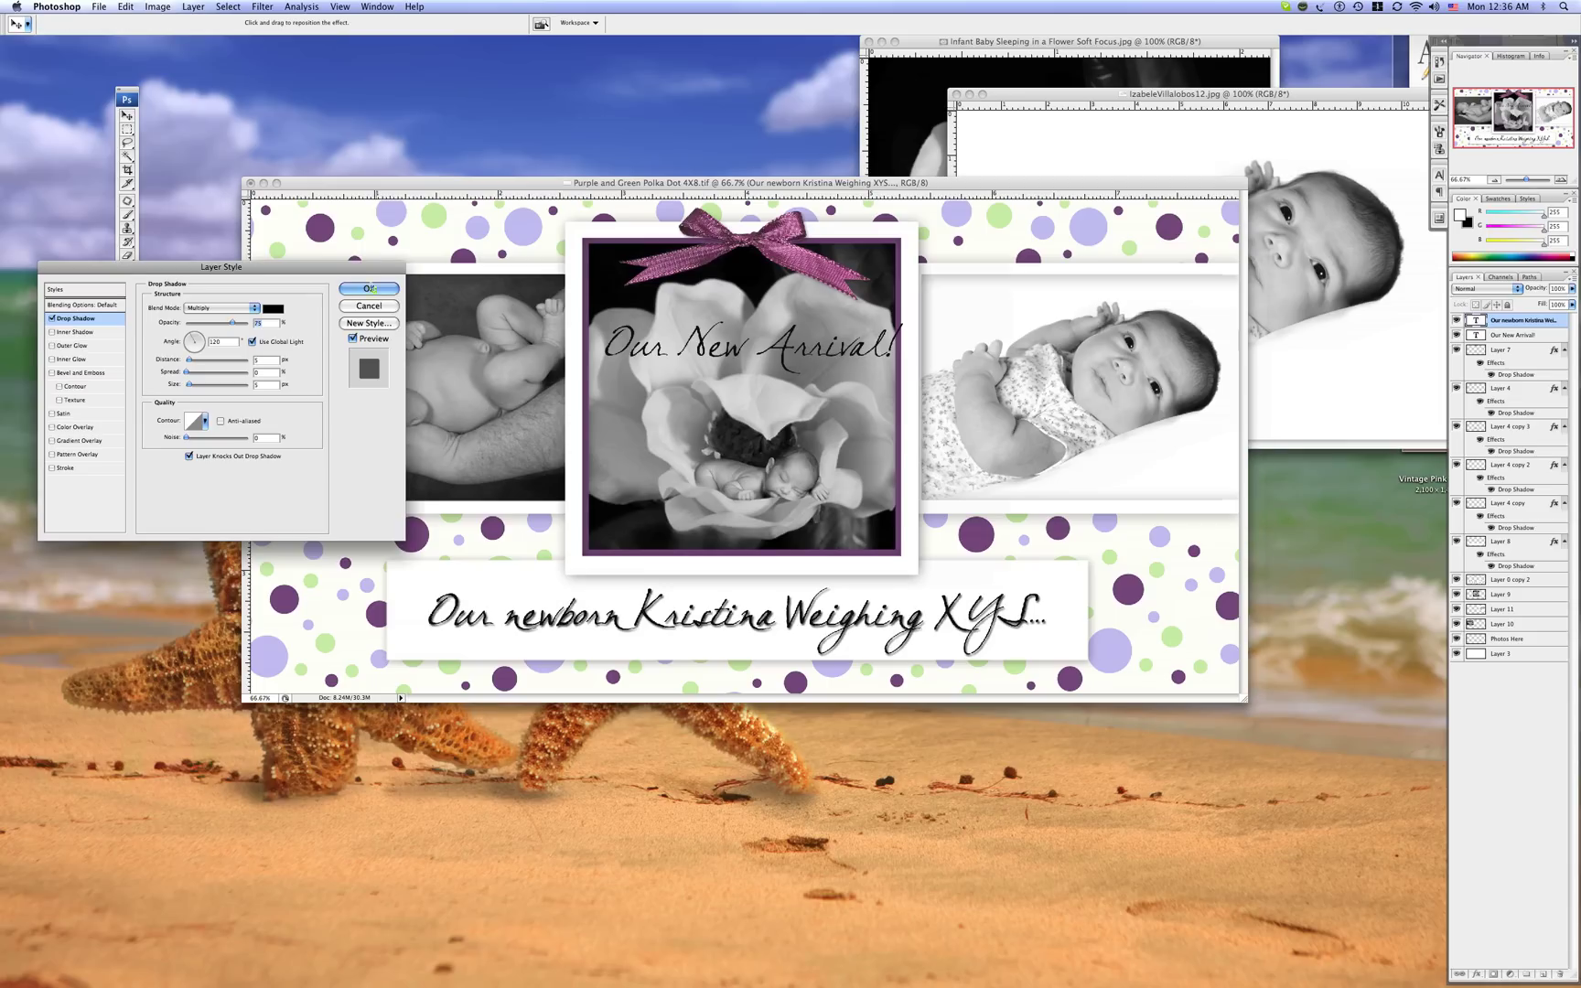
drag(221, 266, 802, 206)
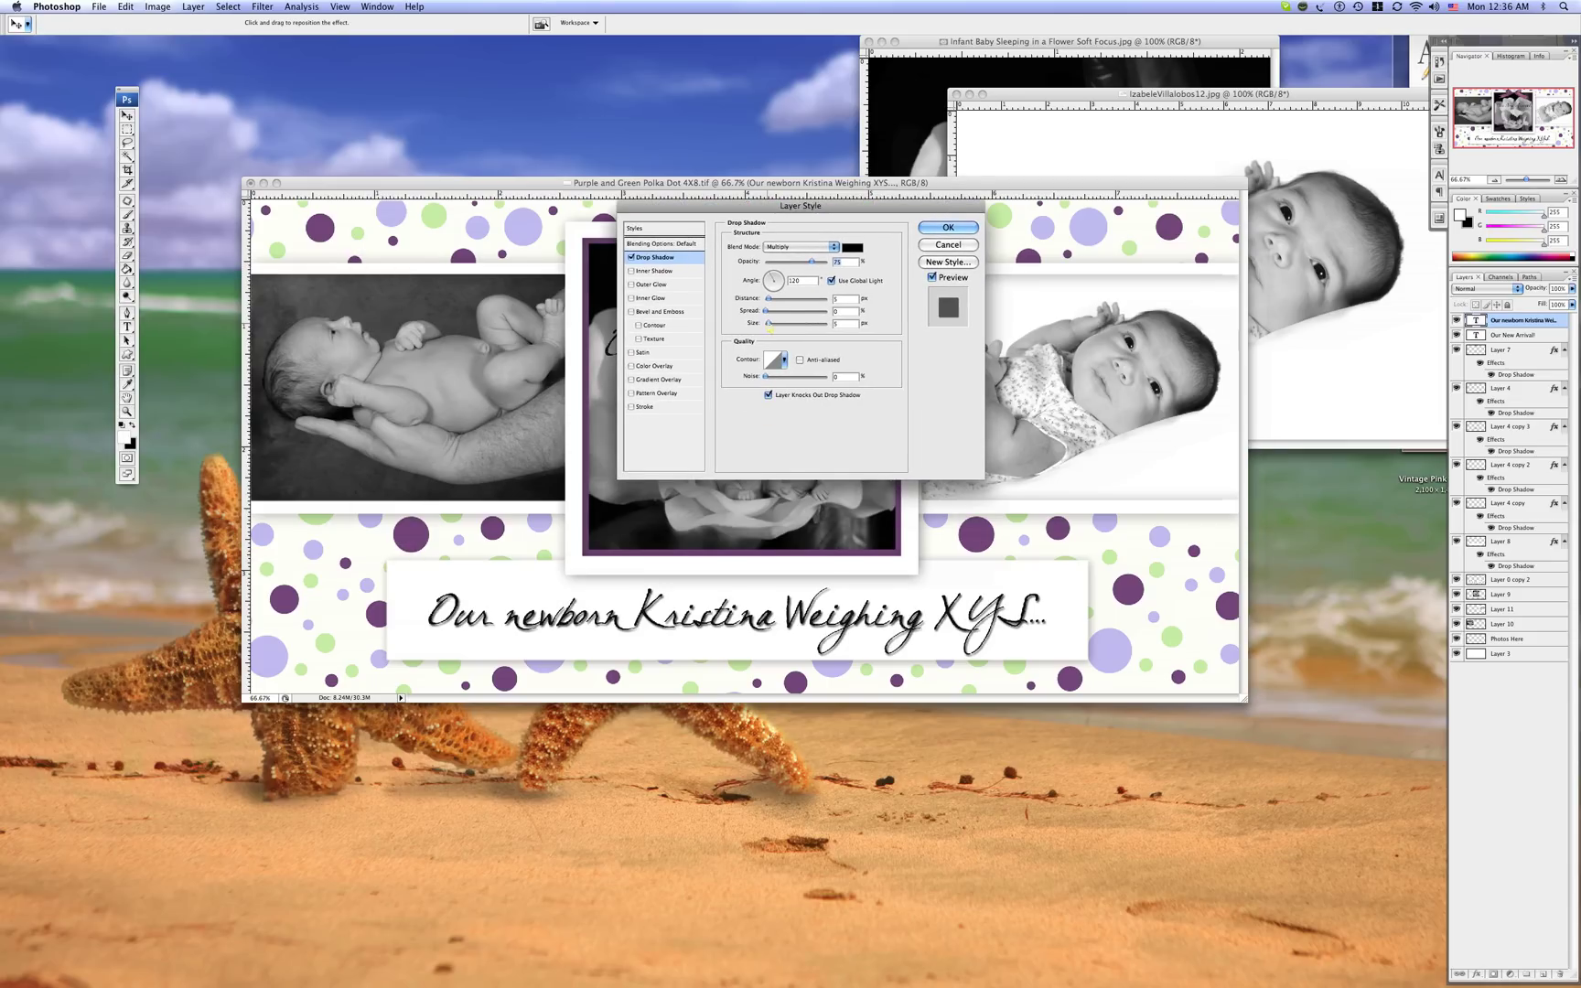
mouse_move(769, 324)
mouse_down()
mouse_move(789, 325)
mouse_move(766, 330)
mouse_up()
click(652, 284)
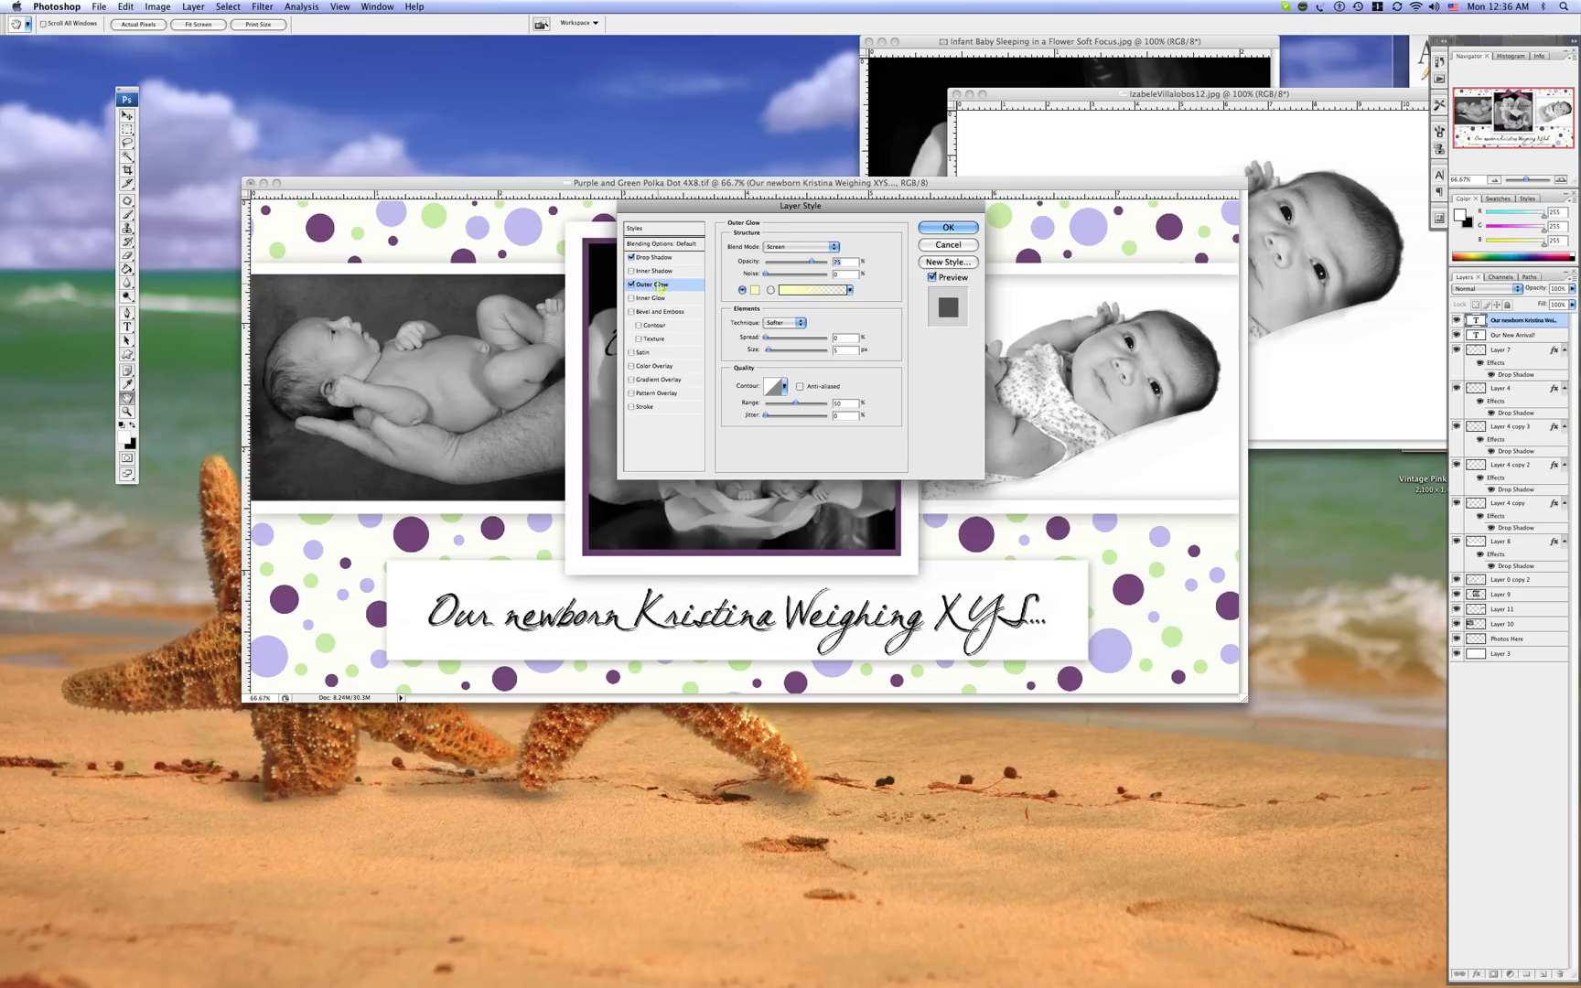
drag(768, 349, 782, 351)
text(0)
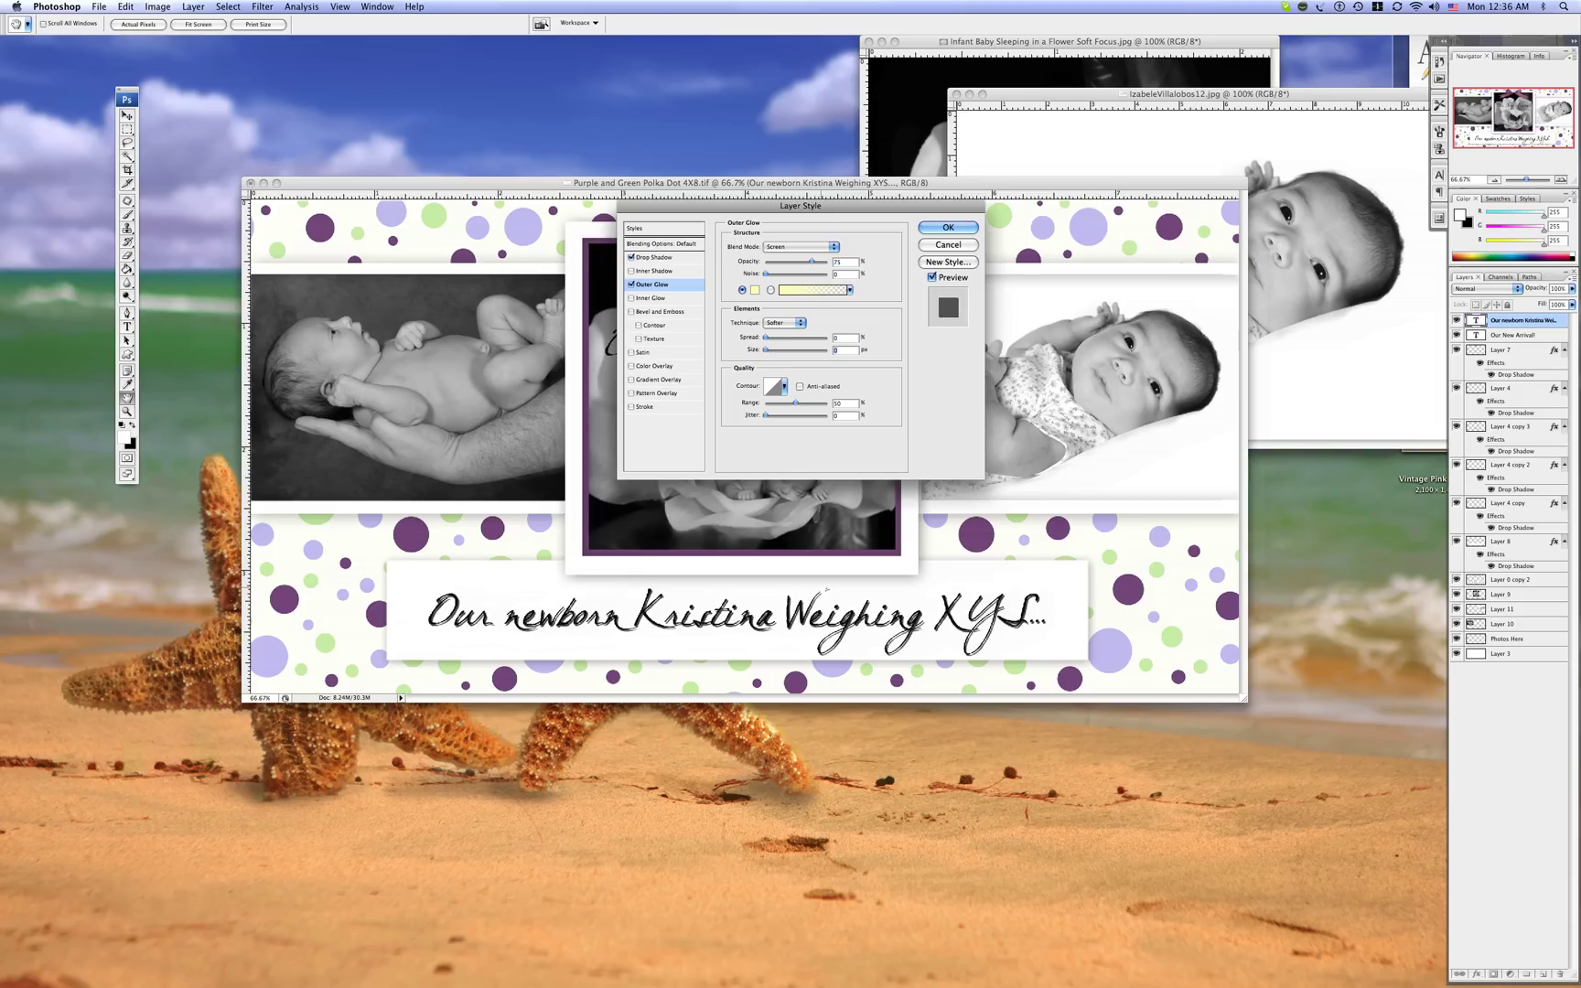
key(Return)
key(v)
drag(825, 522, 568, 443)
drag(567, 540, 833, 620)
key(super+z)
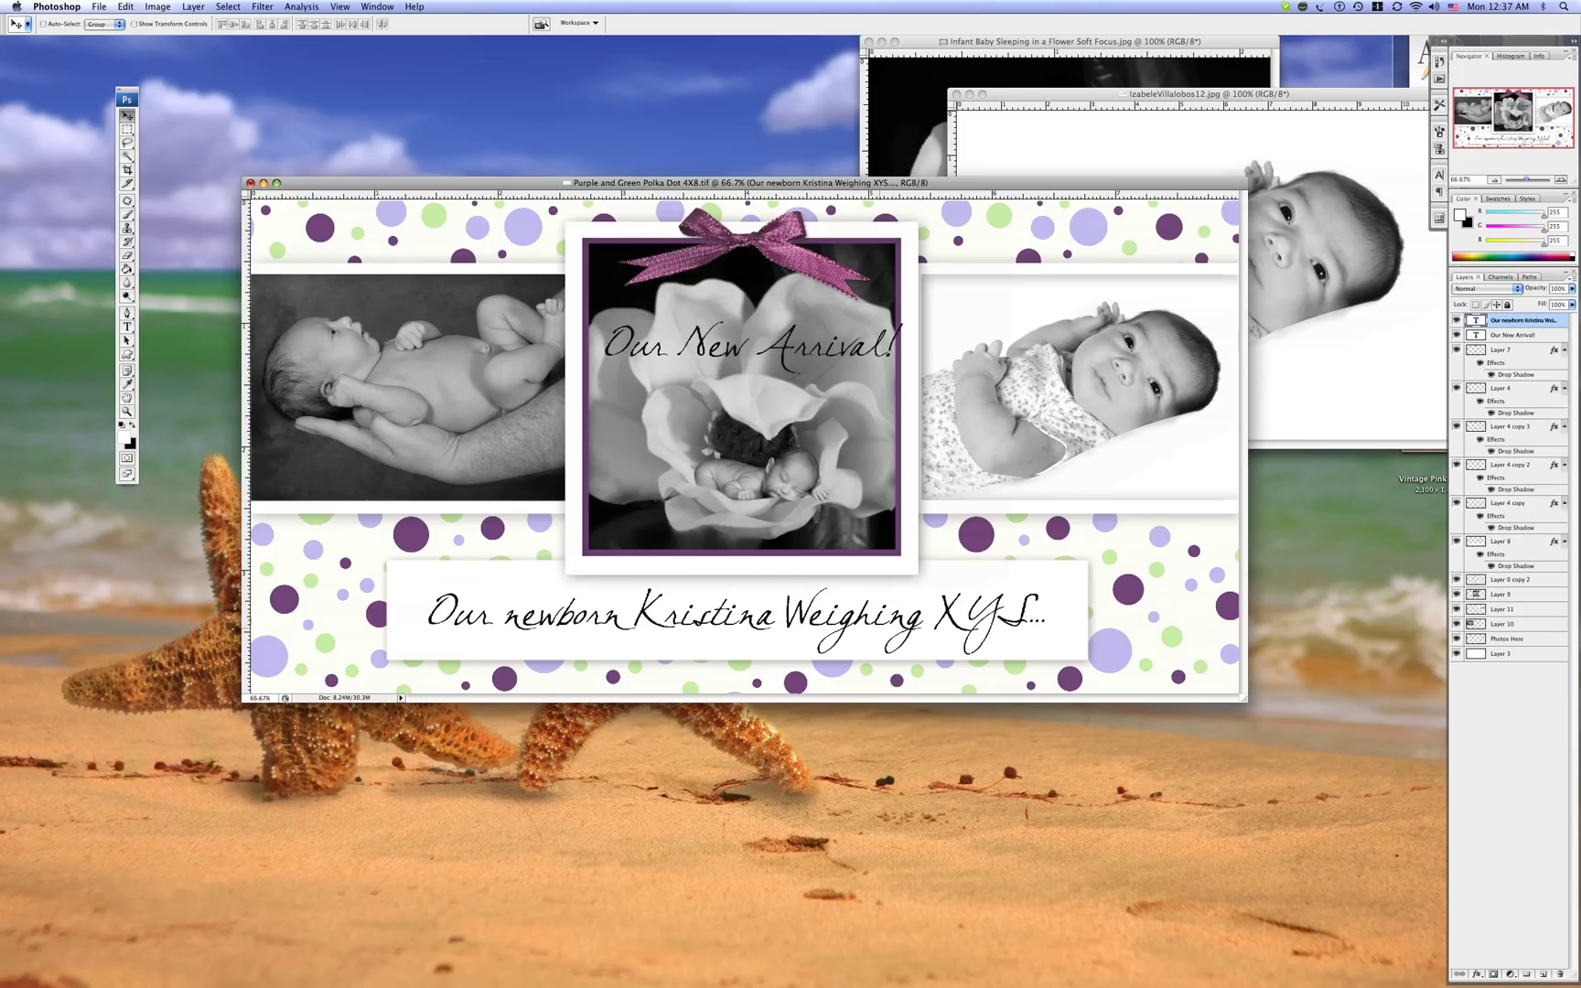
Zoom out to 33.3% and enlarge the document window so the whole card fits
key(super+minus)
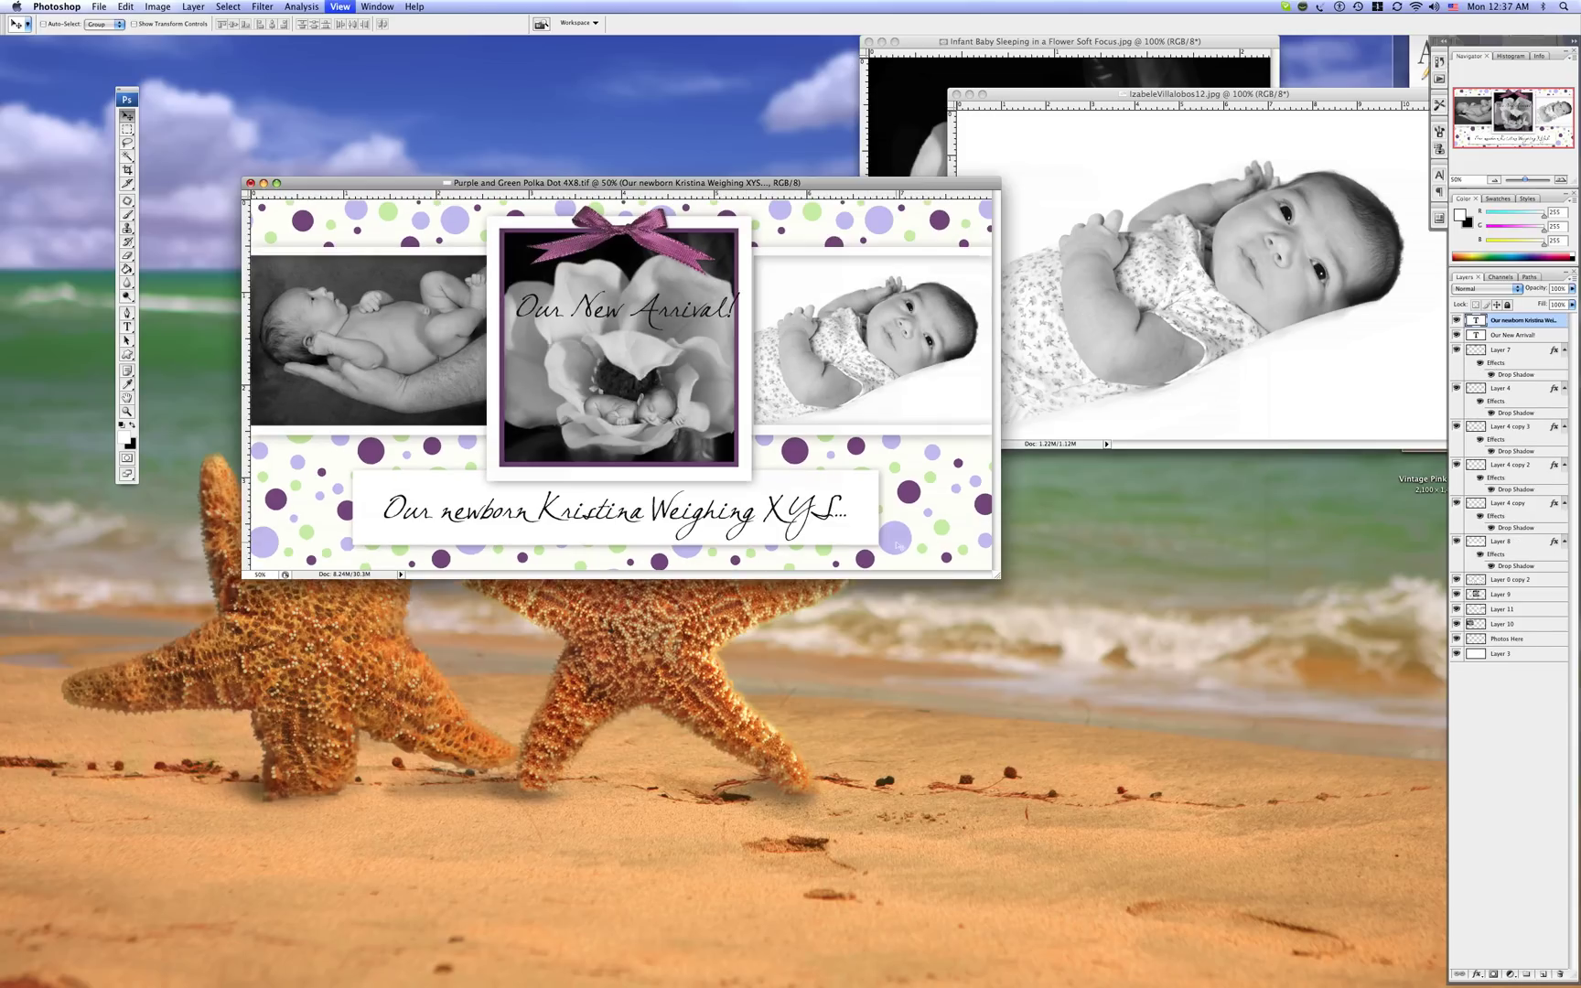
key(super+minus)
drag(752, 452, 1091, 679)
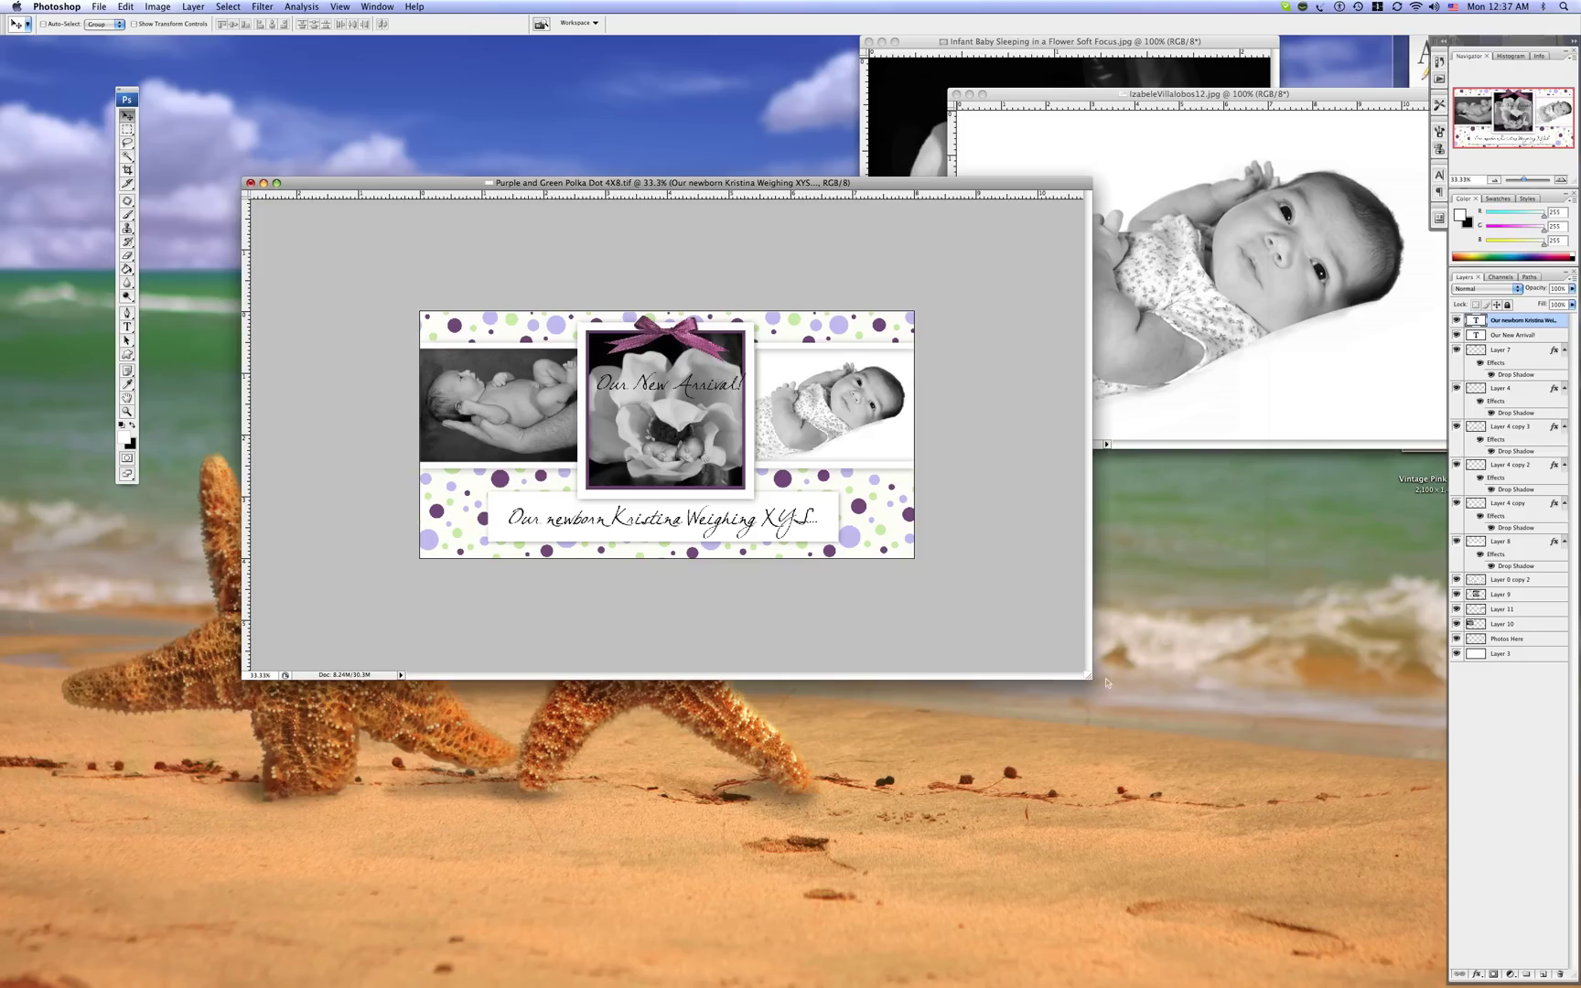
click(99, 7)
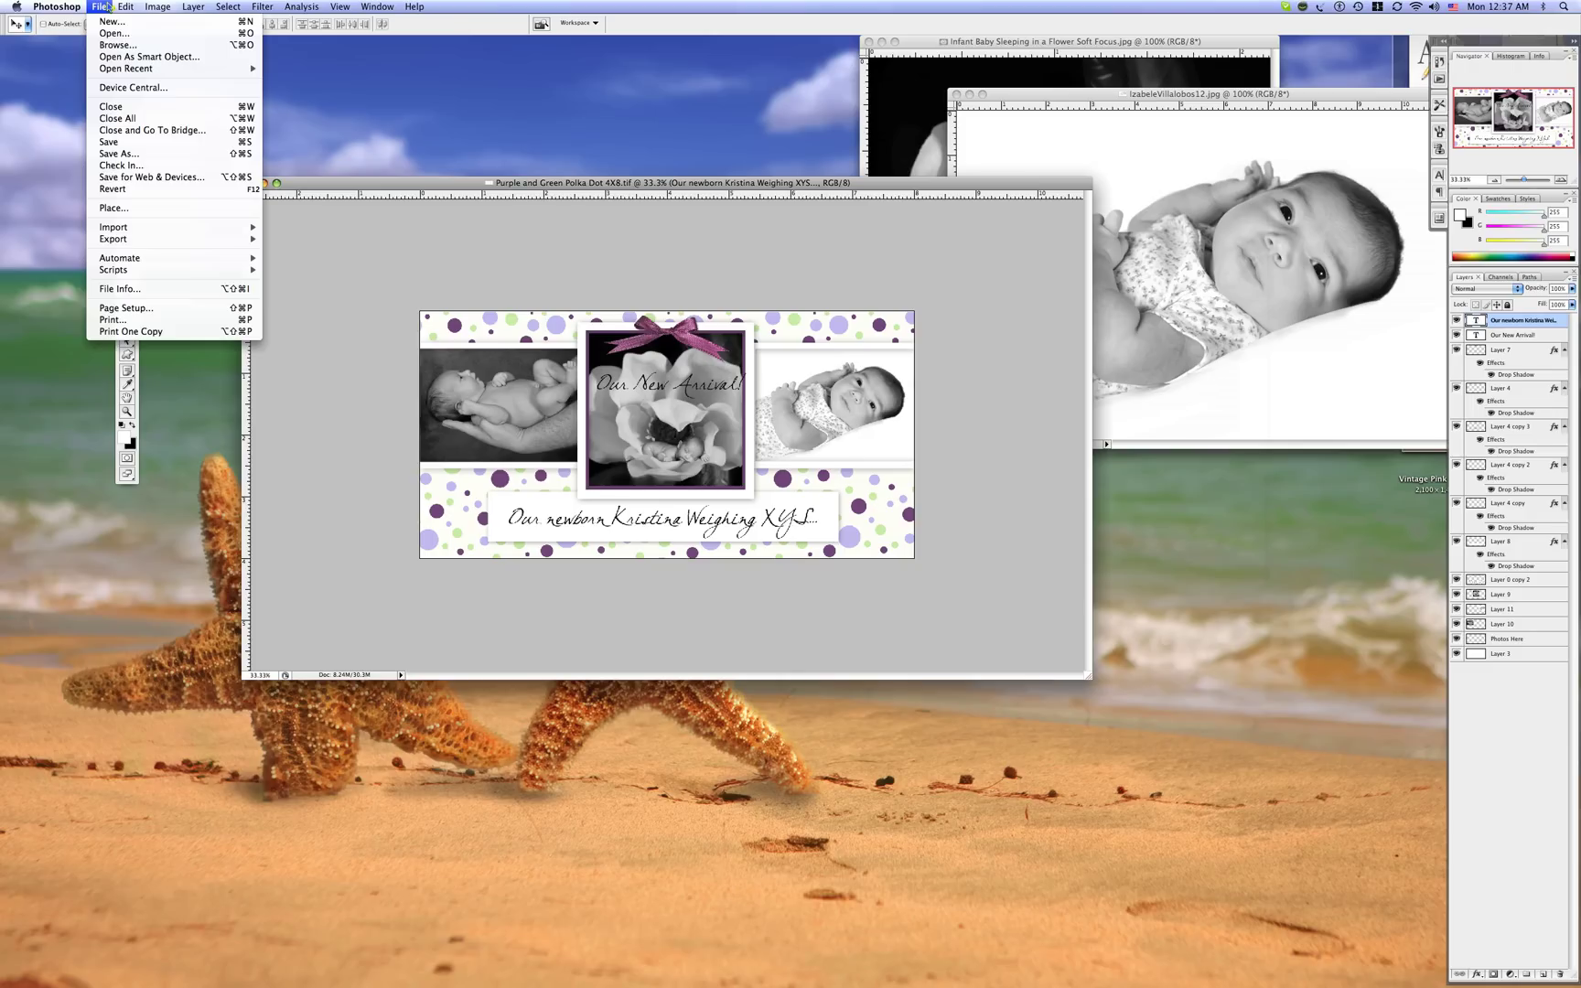
Dismiss the File menu without choosing a command
click(135, 154)
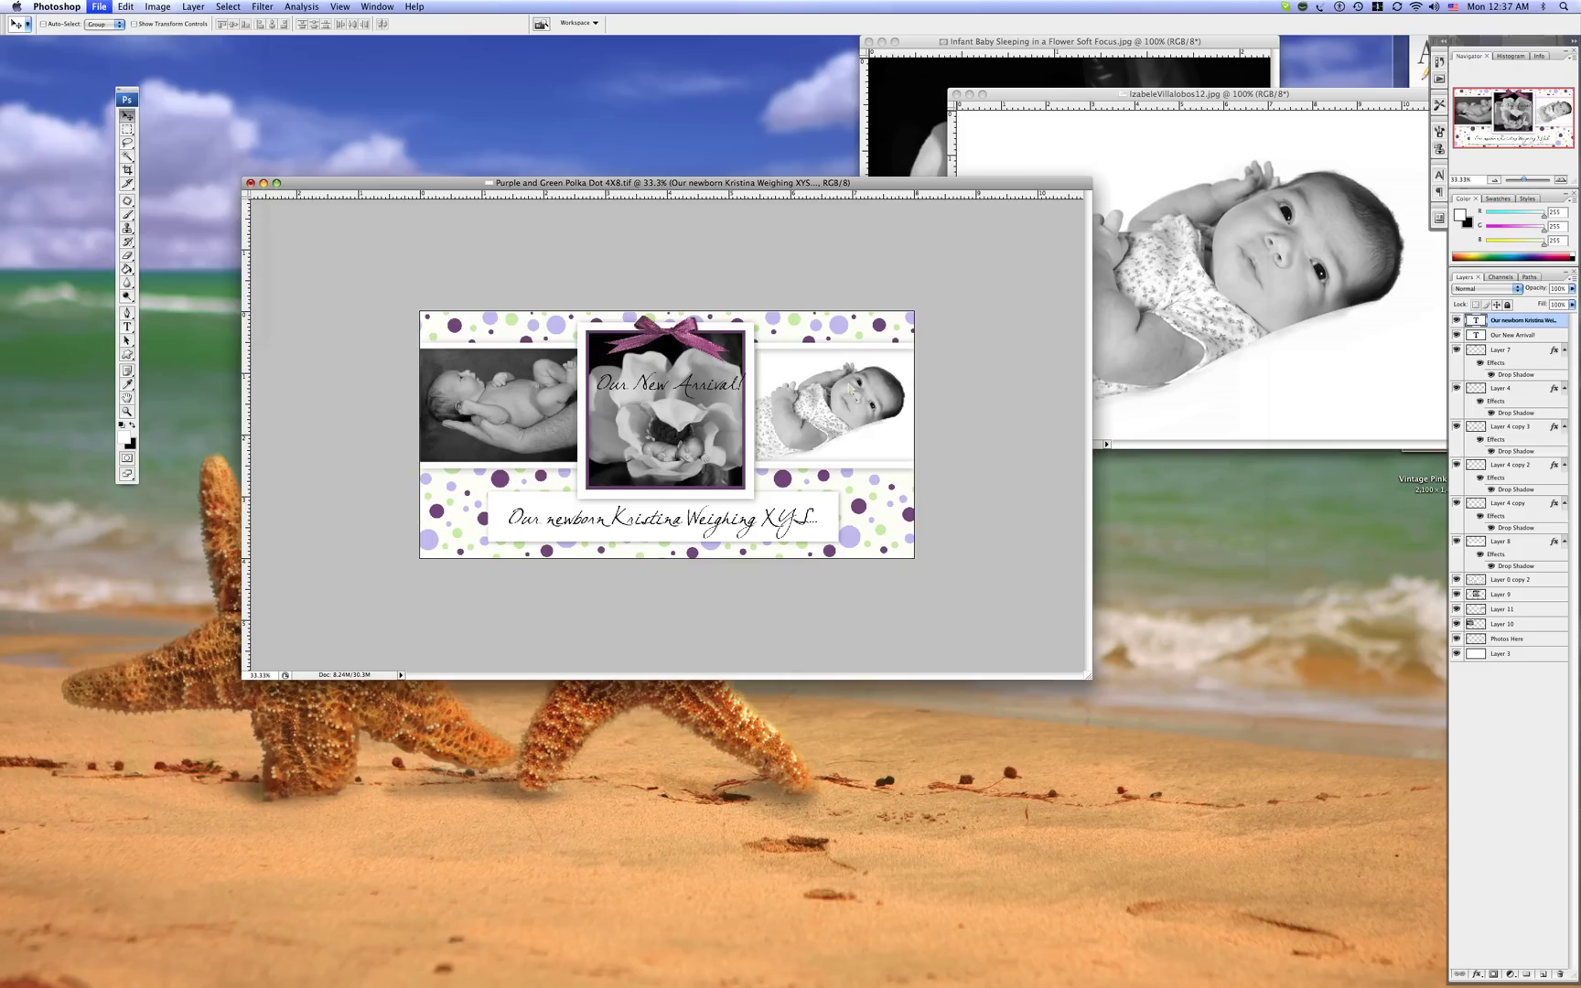